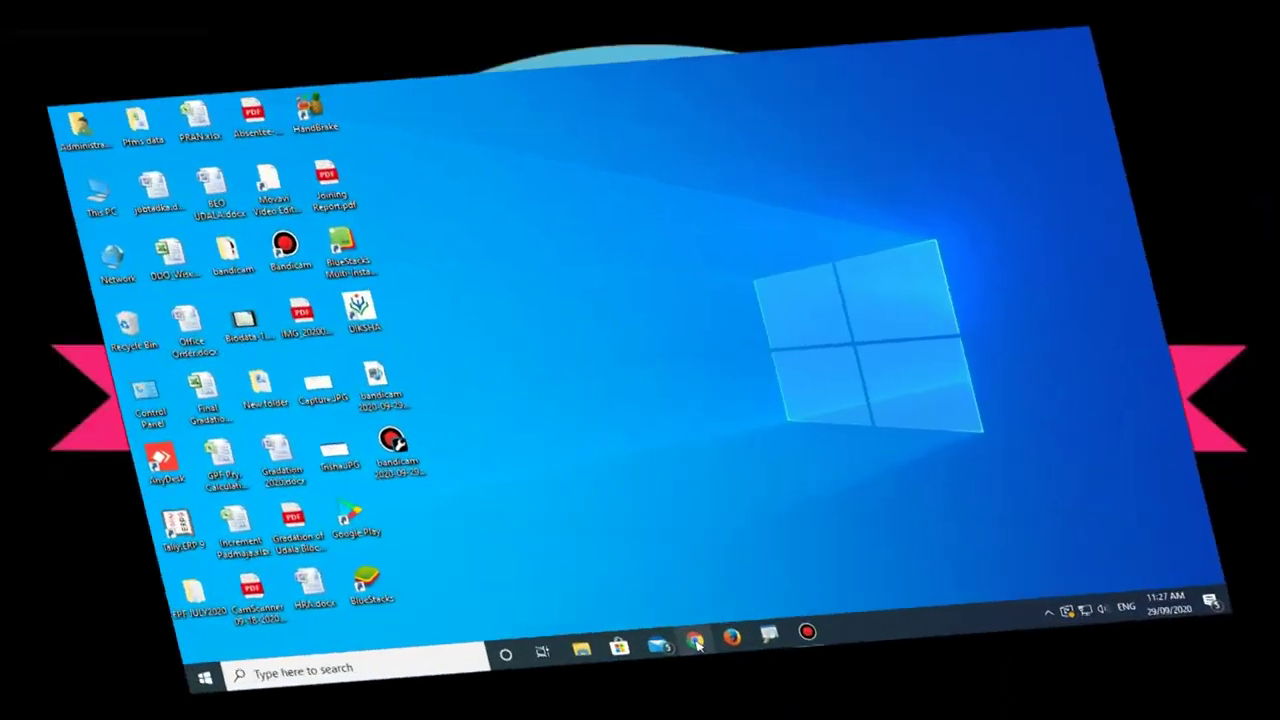
- Launch Chrome and enter diksha.gov.in in the address bar without loading it
click(623, 701)
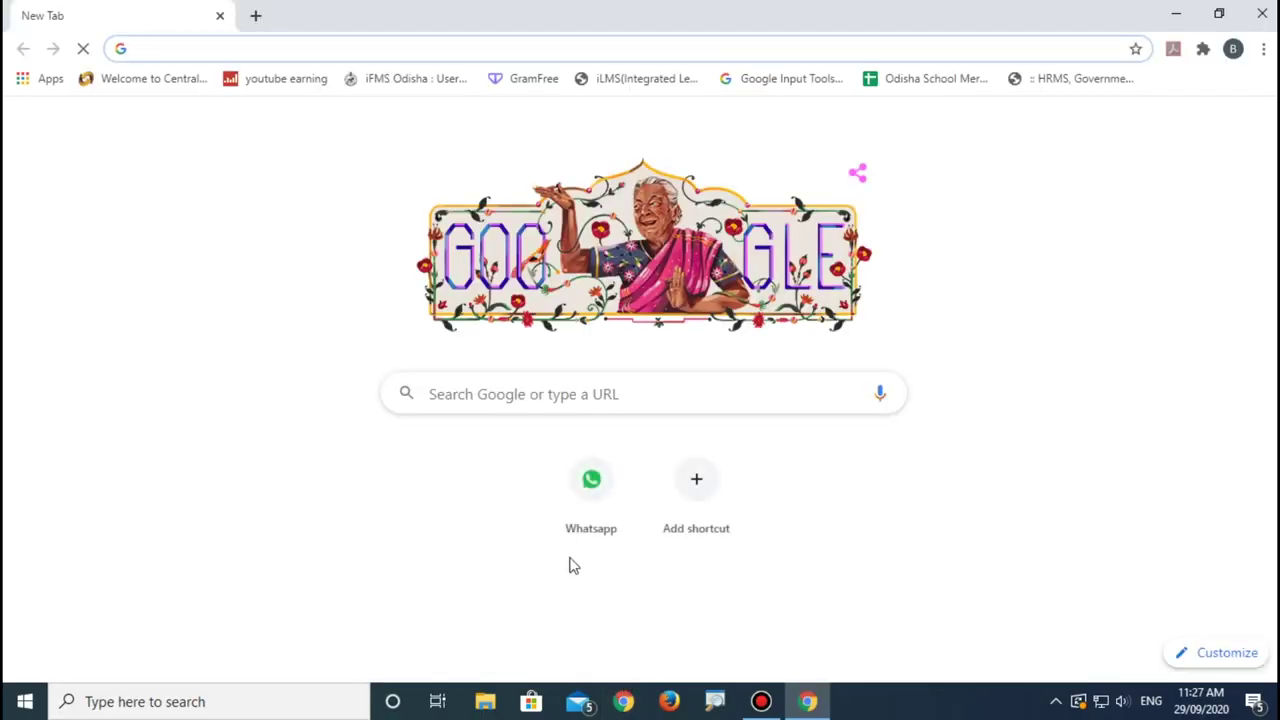
click(714, 701)
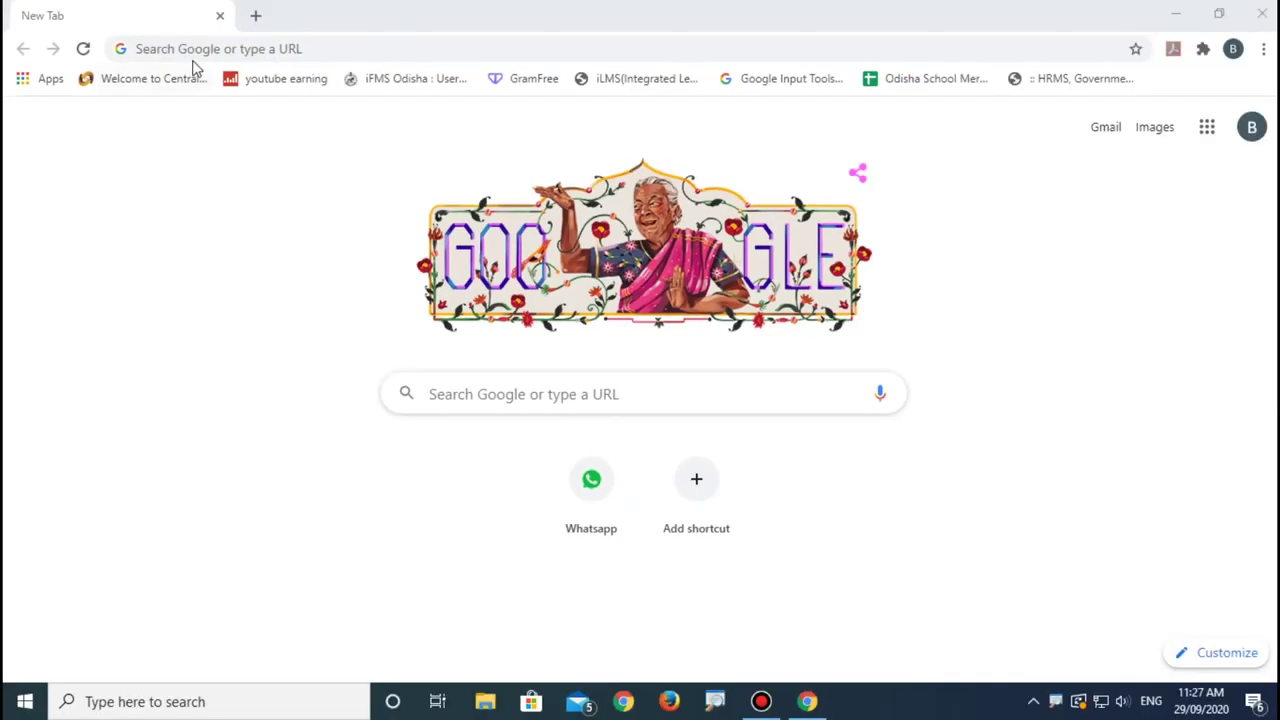
click(193, 49)
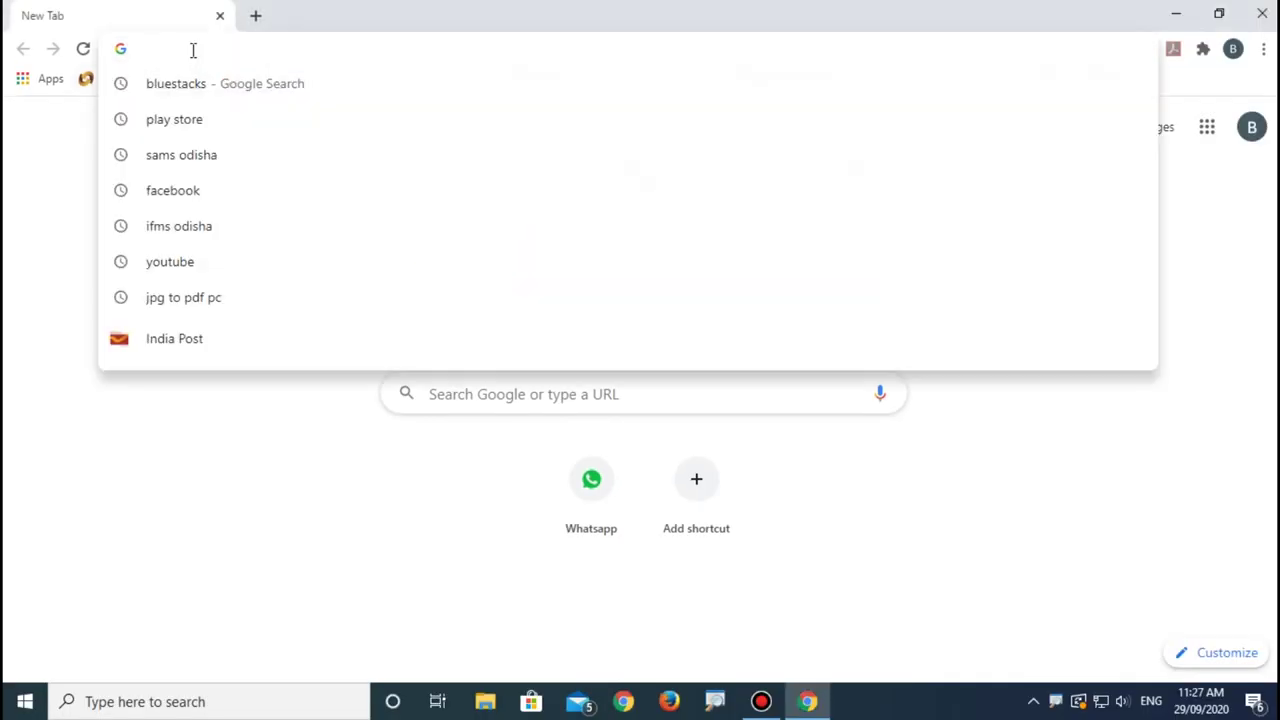
text(diksha.gov.in)
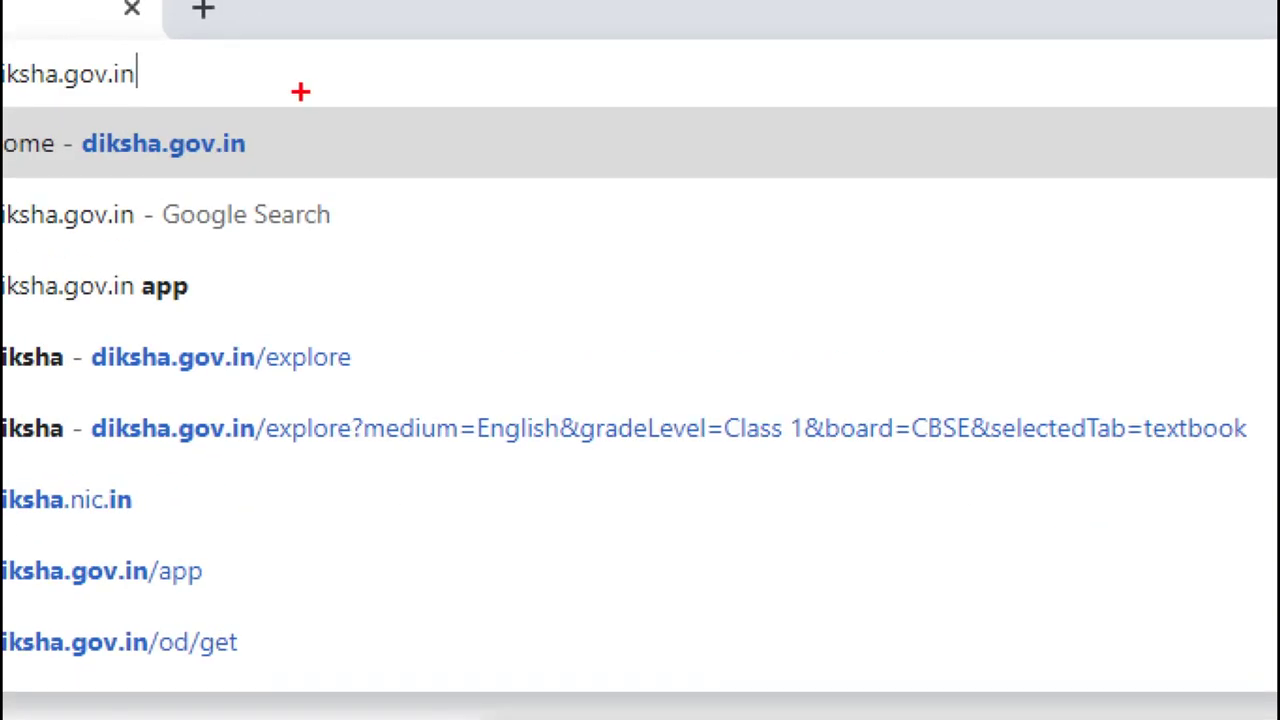
drag(135, 175, 289, 183)
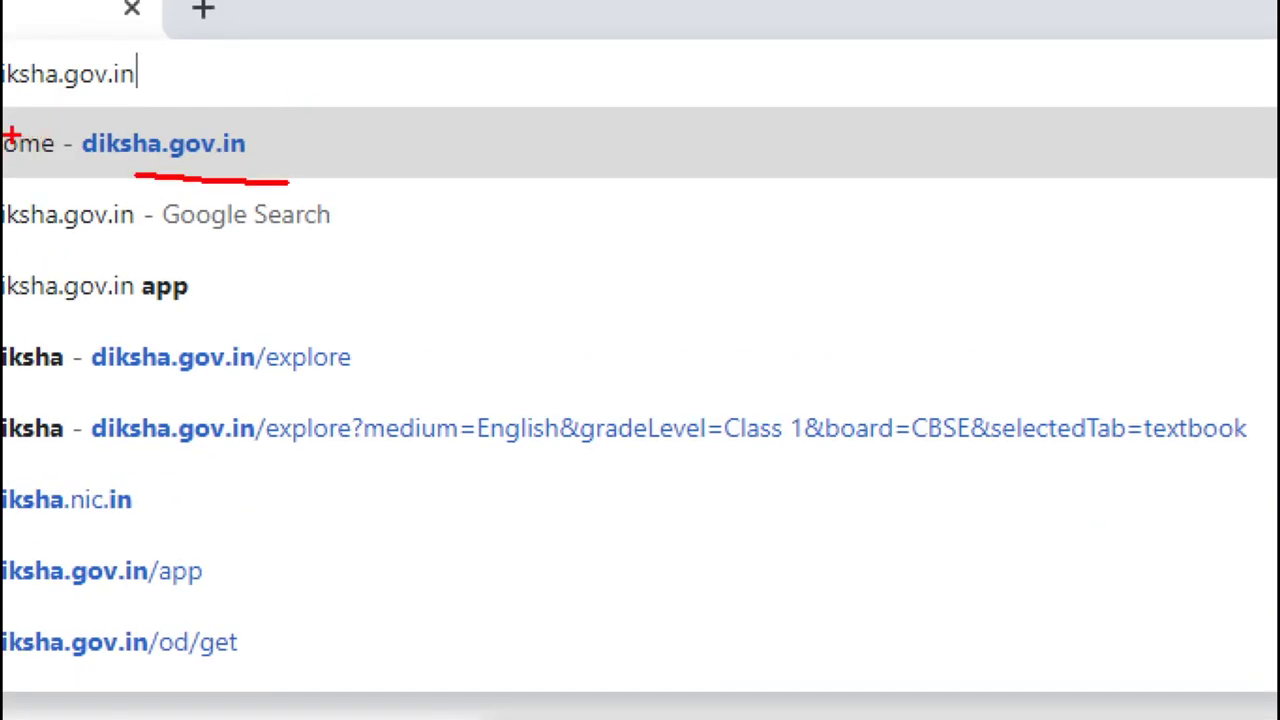
drag(83, 163, 292, 158)
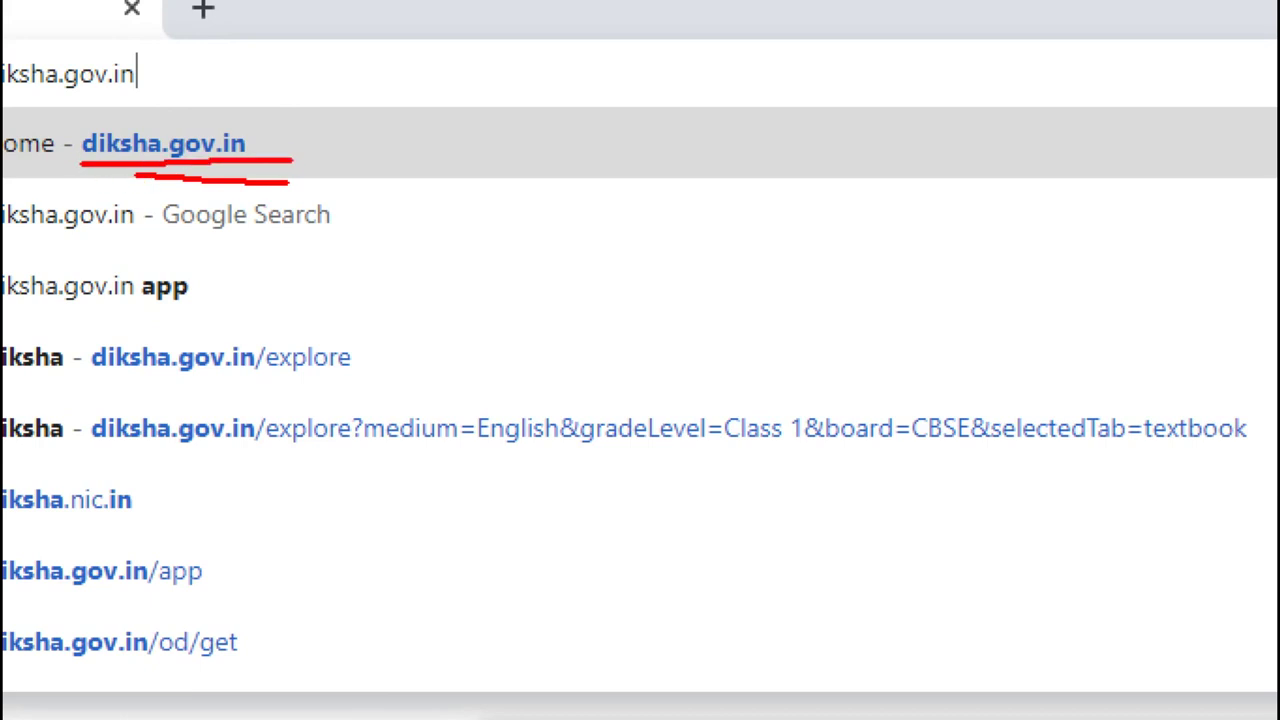
key(Escape)
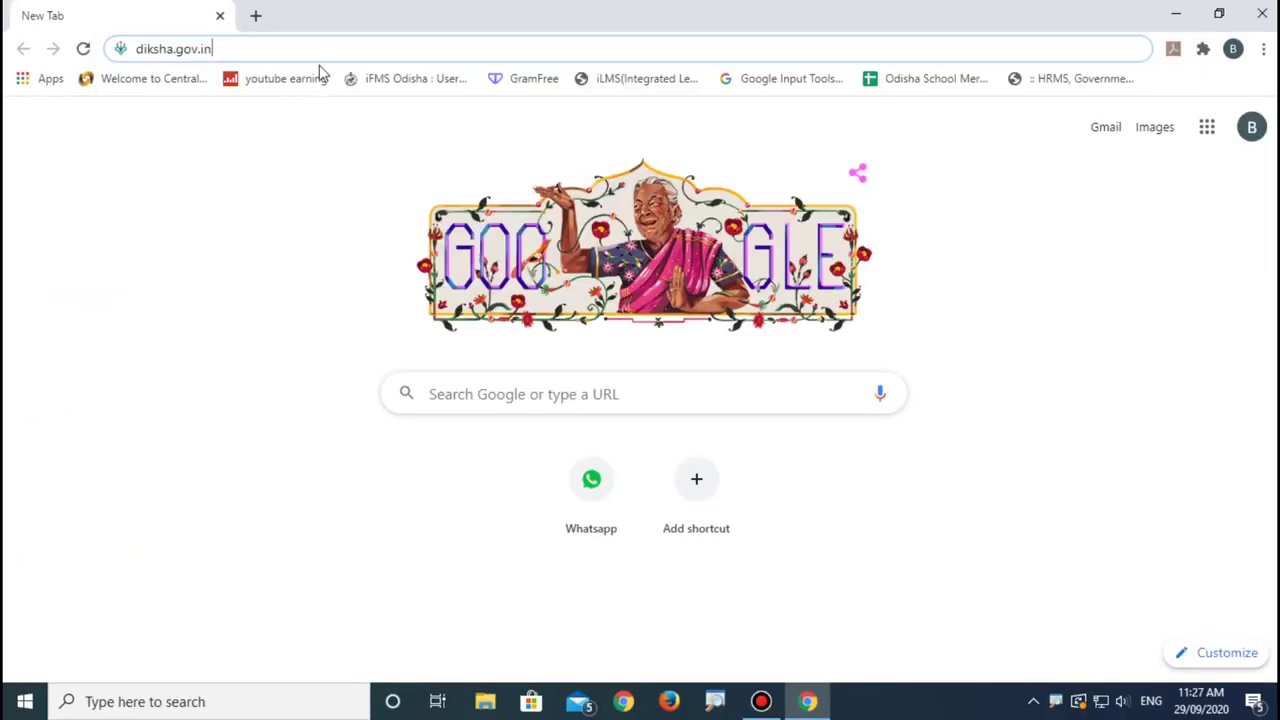
- Load the diksha.gov.in homepage and go to Explore DIKSHA's digital textbooks
key(Return)
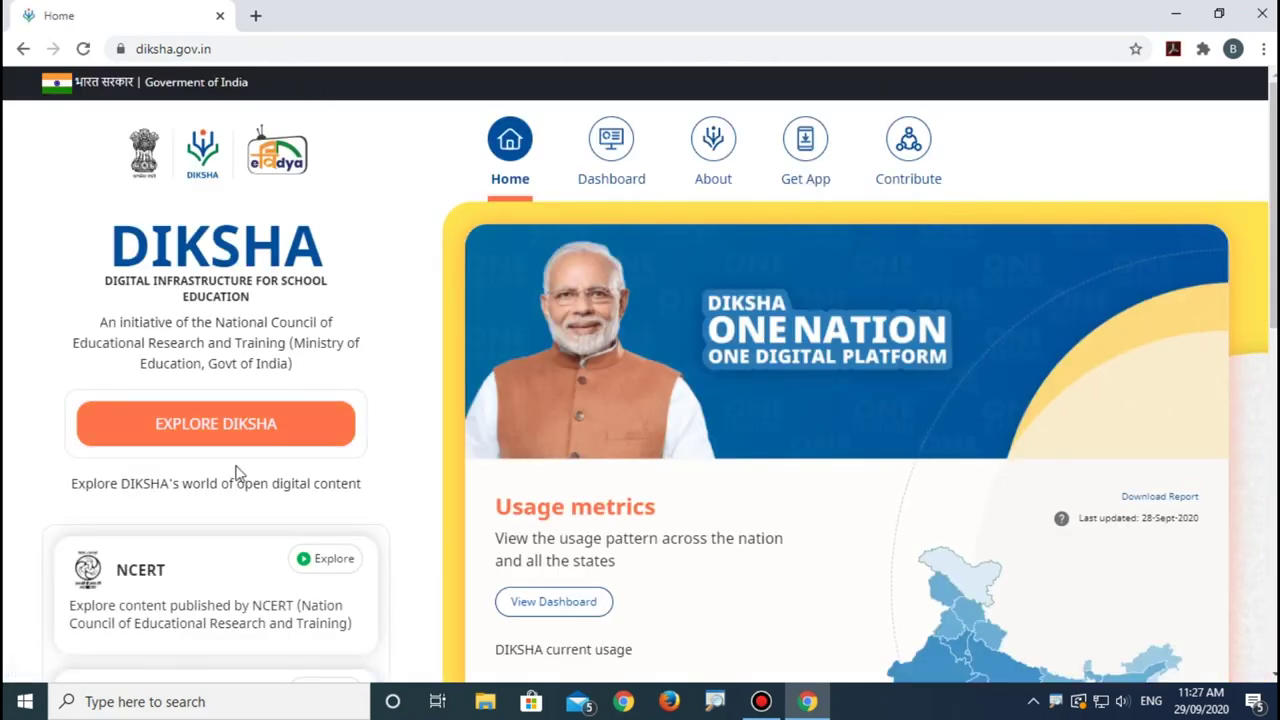
key(ctrl+1)
click(190, 462)
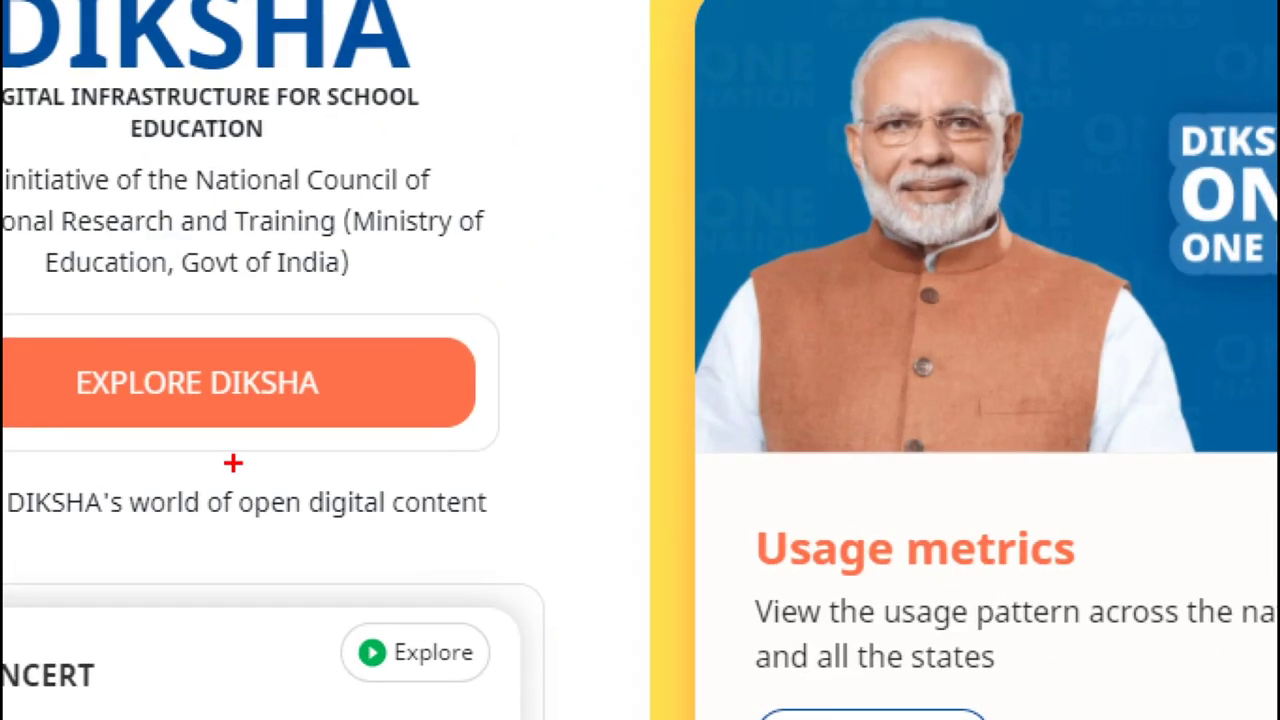
drag(32, 444, 395, 432)
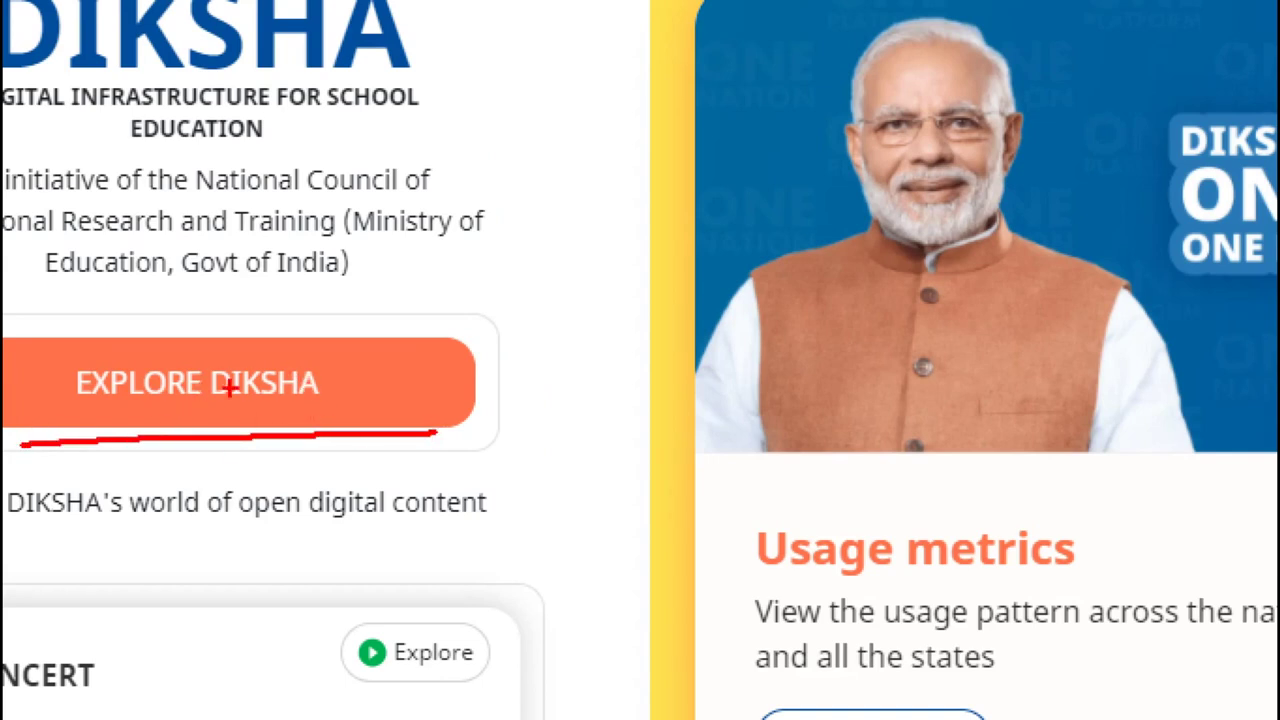
key(Escape)
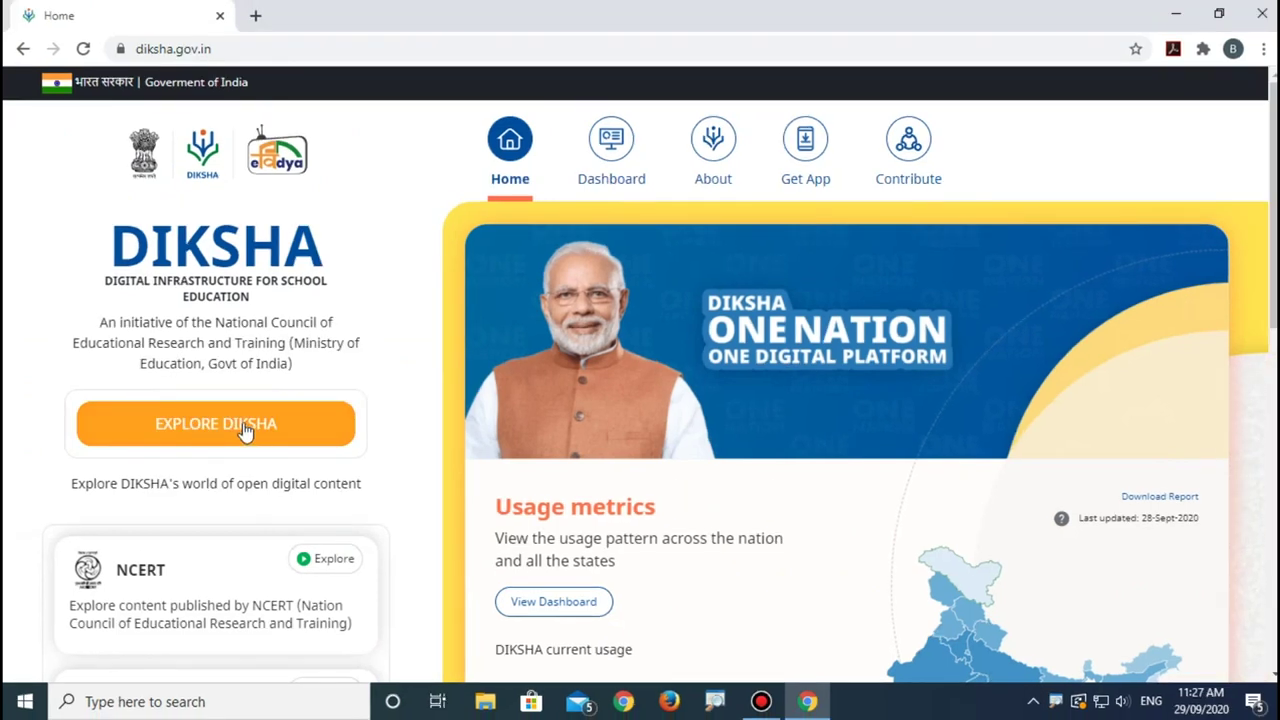
click(245, 426)
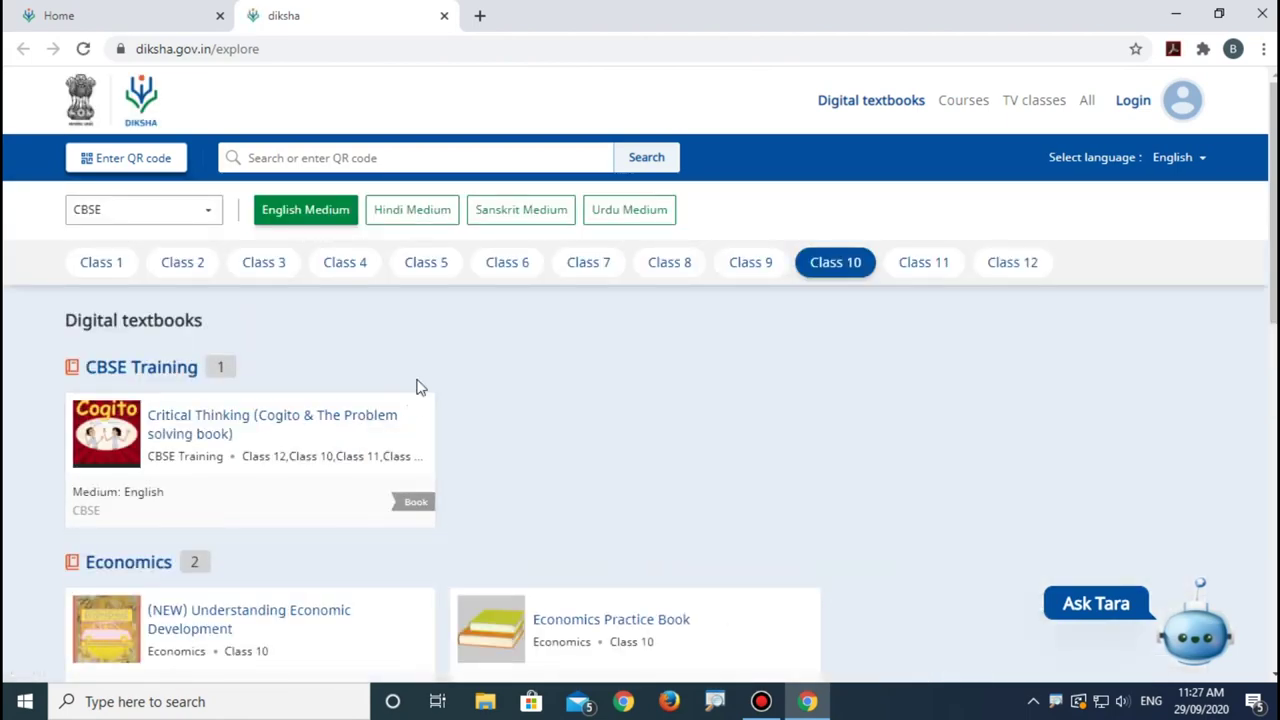
- Filter the Class 10 textbooks to the State (Odisha) board and Odia Medium
key(ctrl+1)
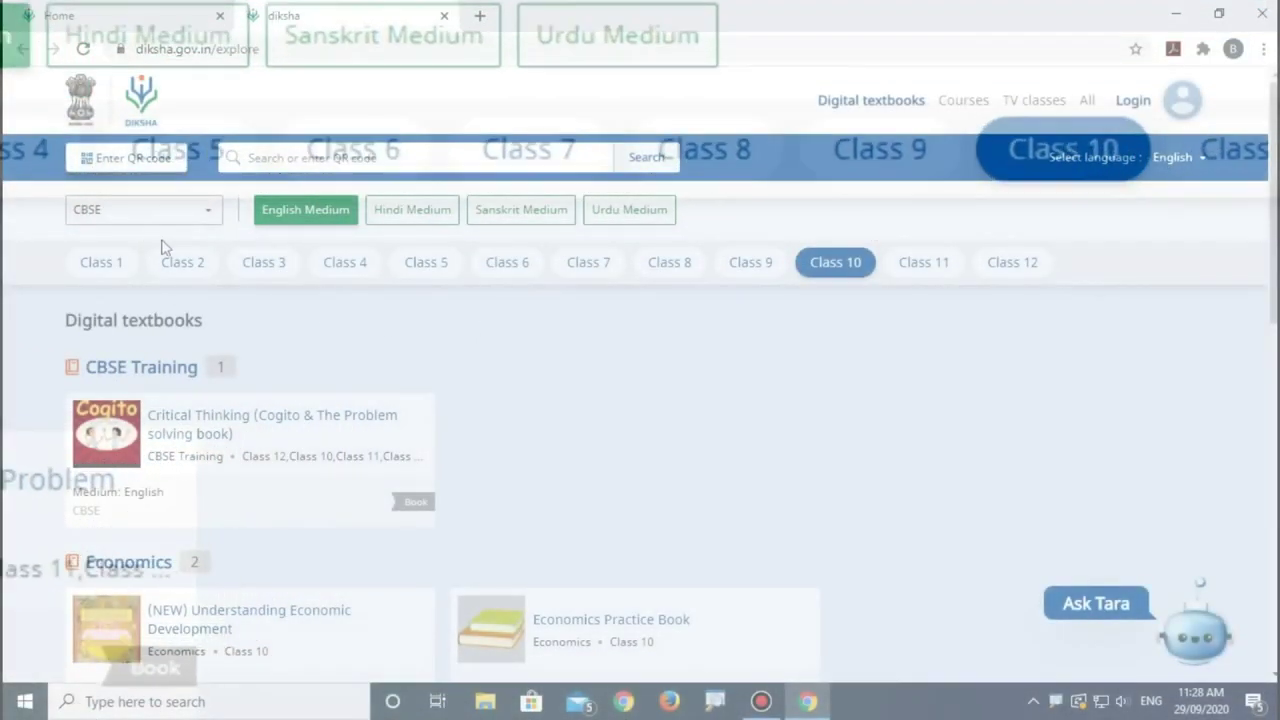
click(208, 214)
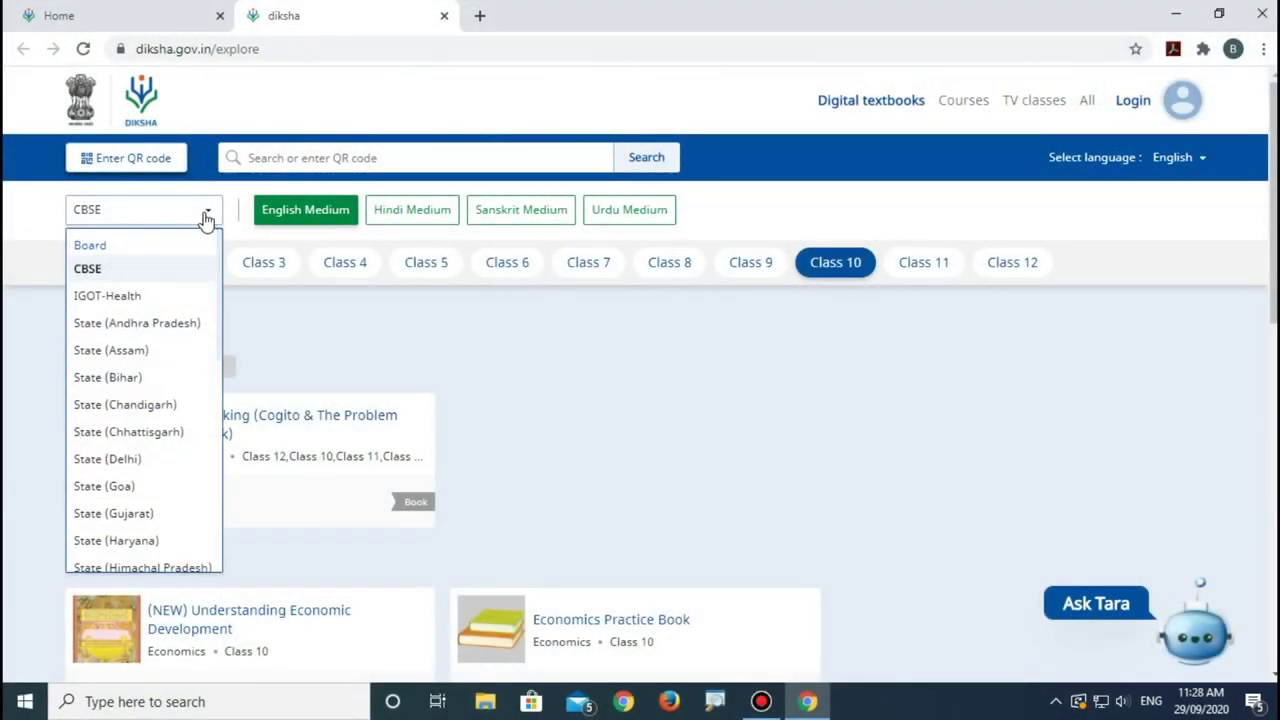
scroll(180, 475, down, 1)
scroll(182, 480, down, 1)
scroll(182, 480, down, 1)
scroll(182, 483, down, 1)
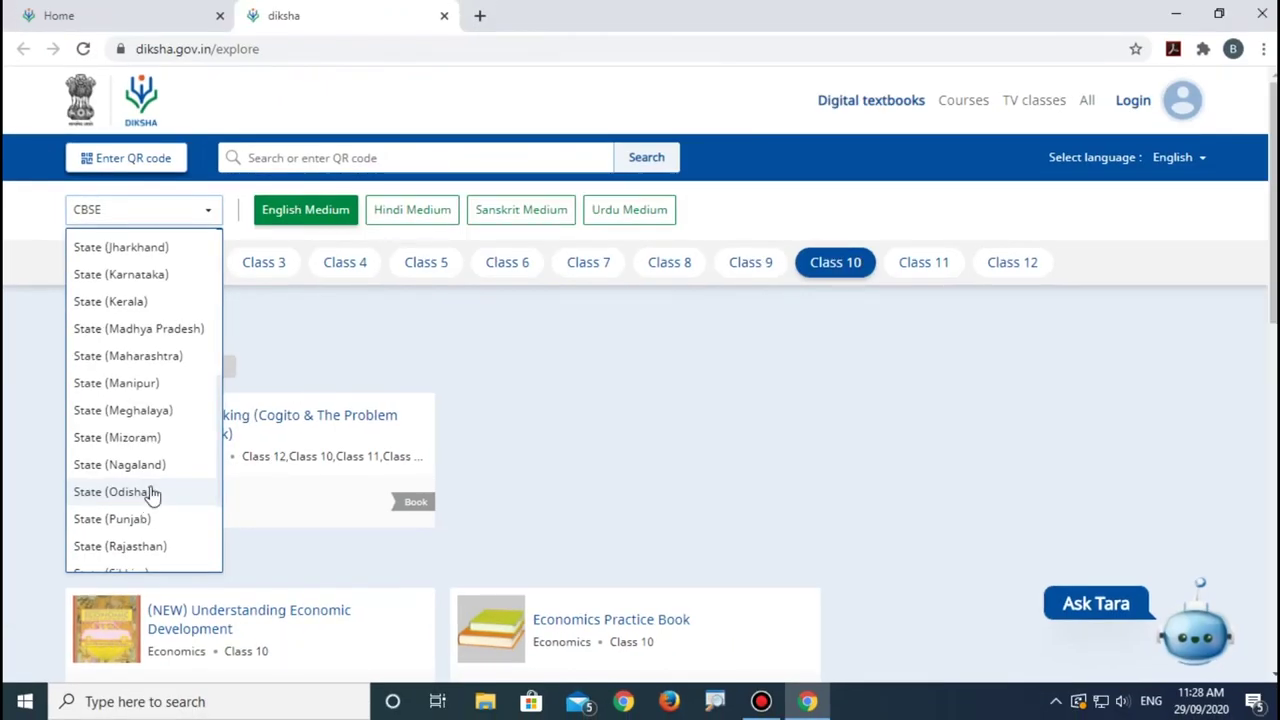
click(112, 492)
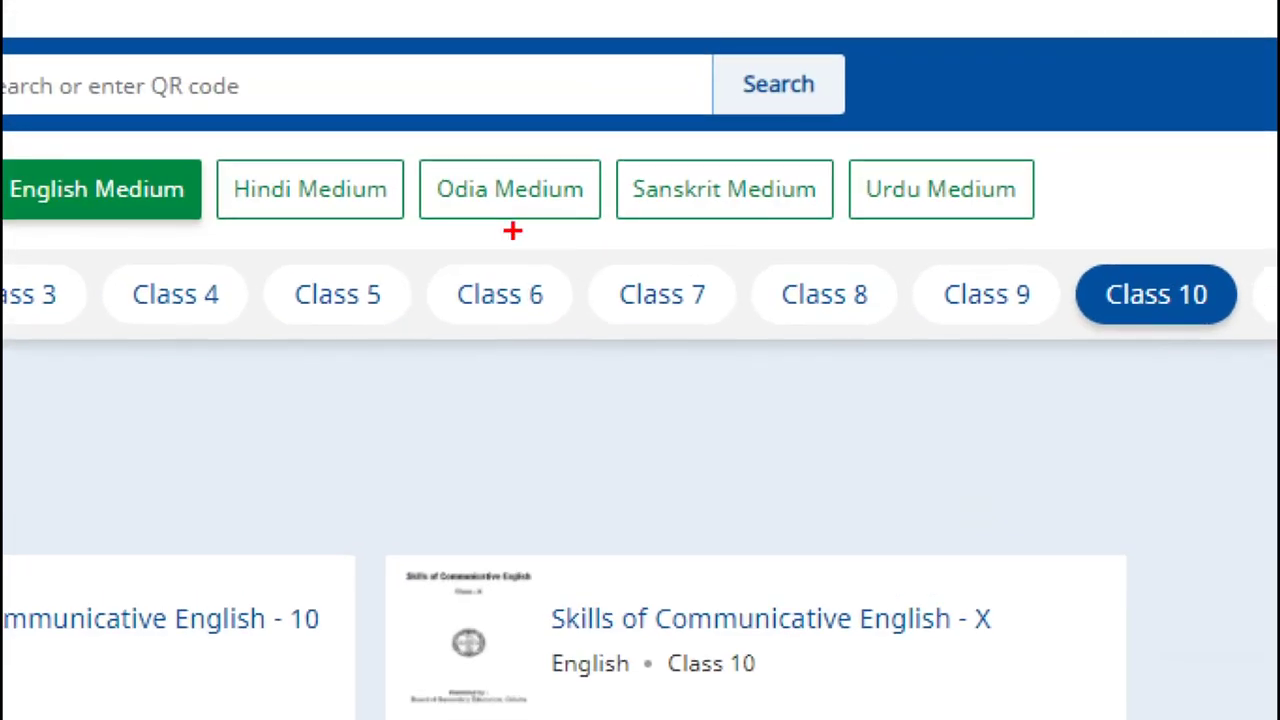
drag(475, 229, 605, 231)
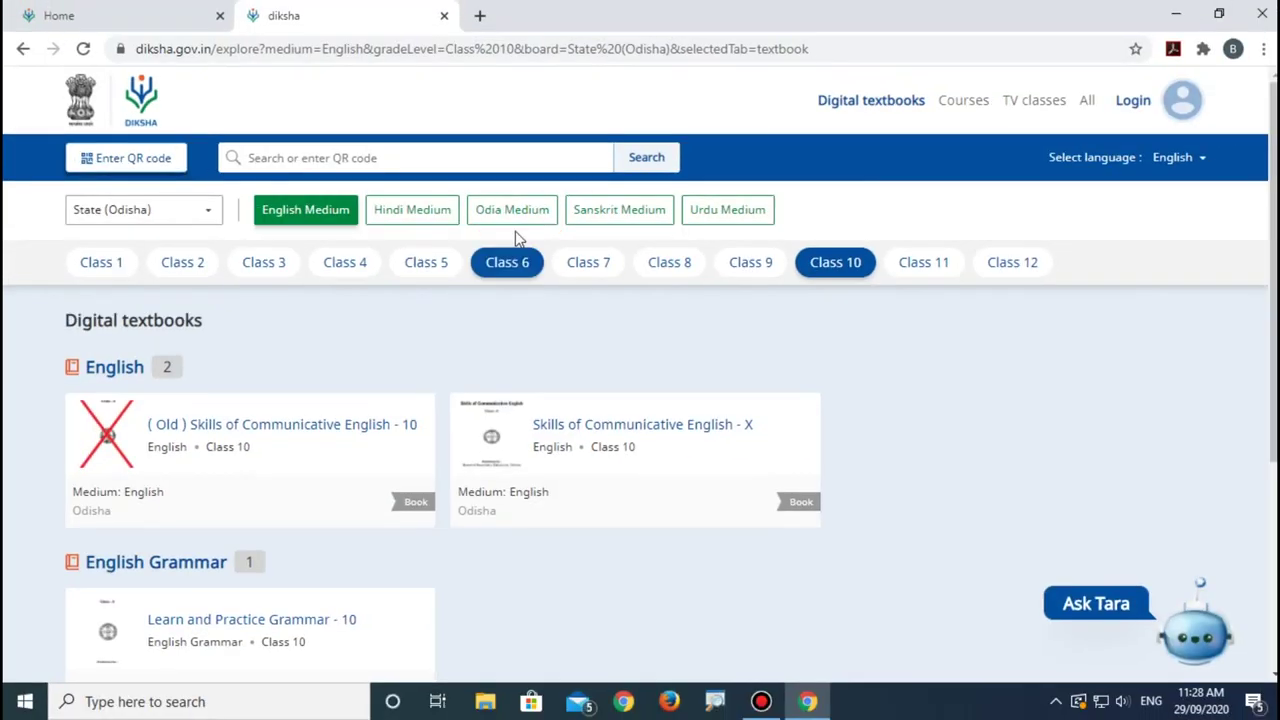
click(514, 218)
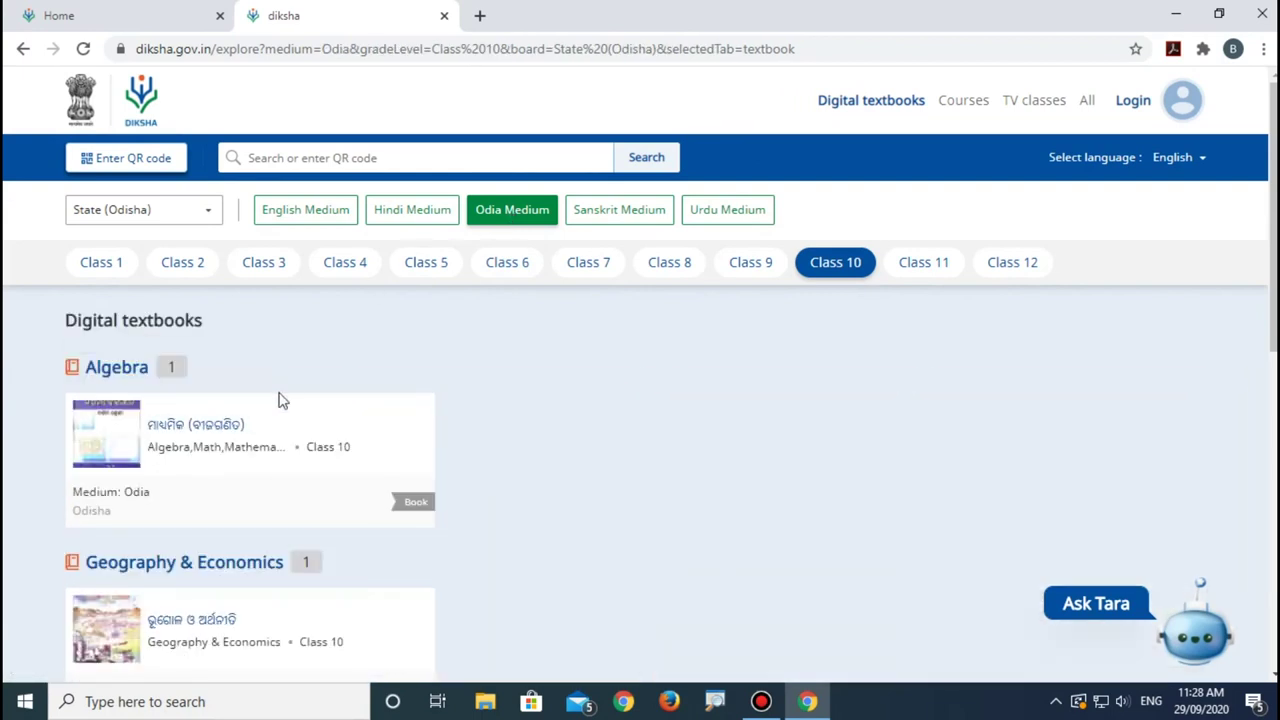
- Browse the Class 10 Odia Medium books and open the Algebra textbook
scroll(280, 458, down, 1)
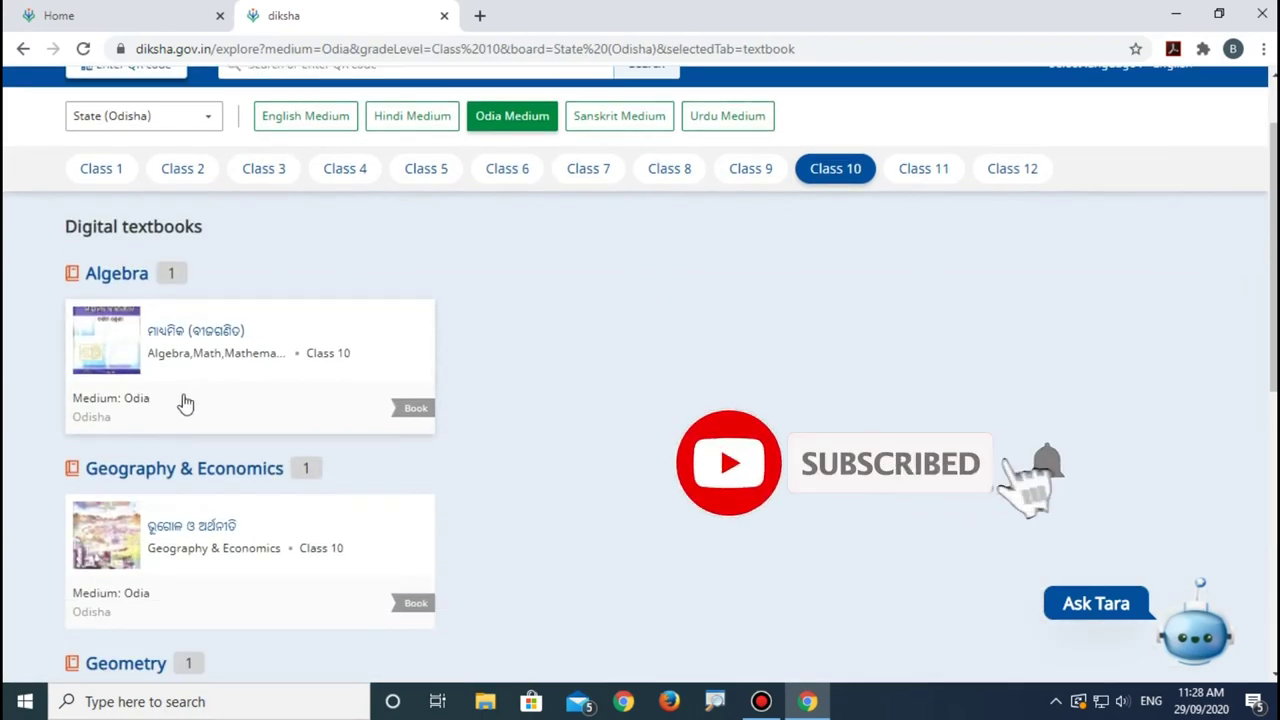
scroll(213, 389, down, 1)
scroll(213, 389, down, 2)
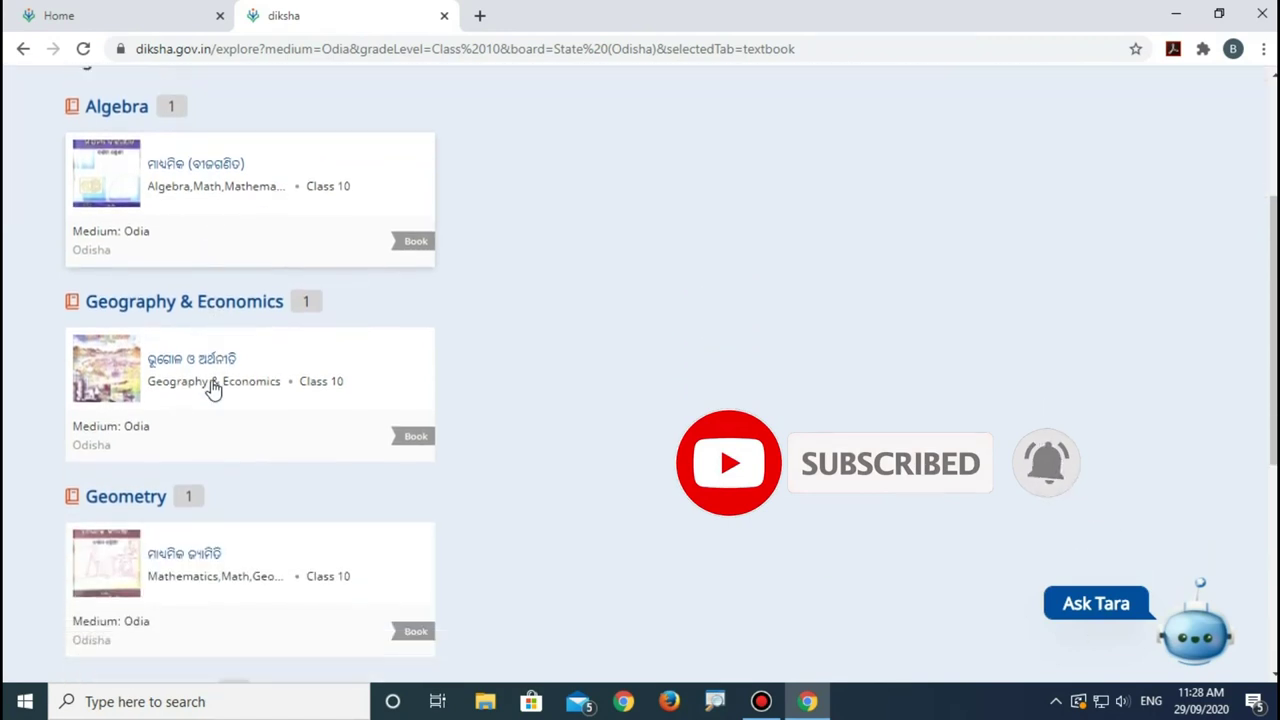
scroll(231, 429, down, 1)
scroll(231, 429, down, 1)
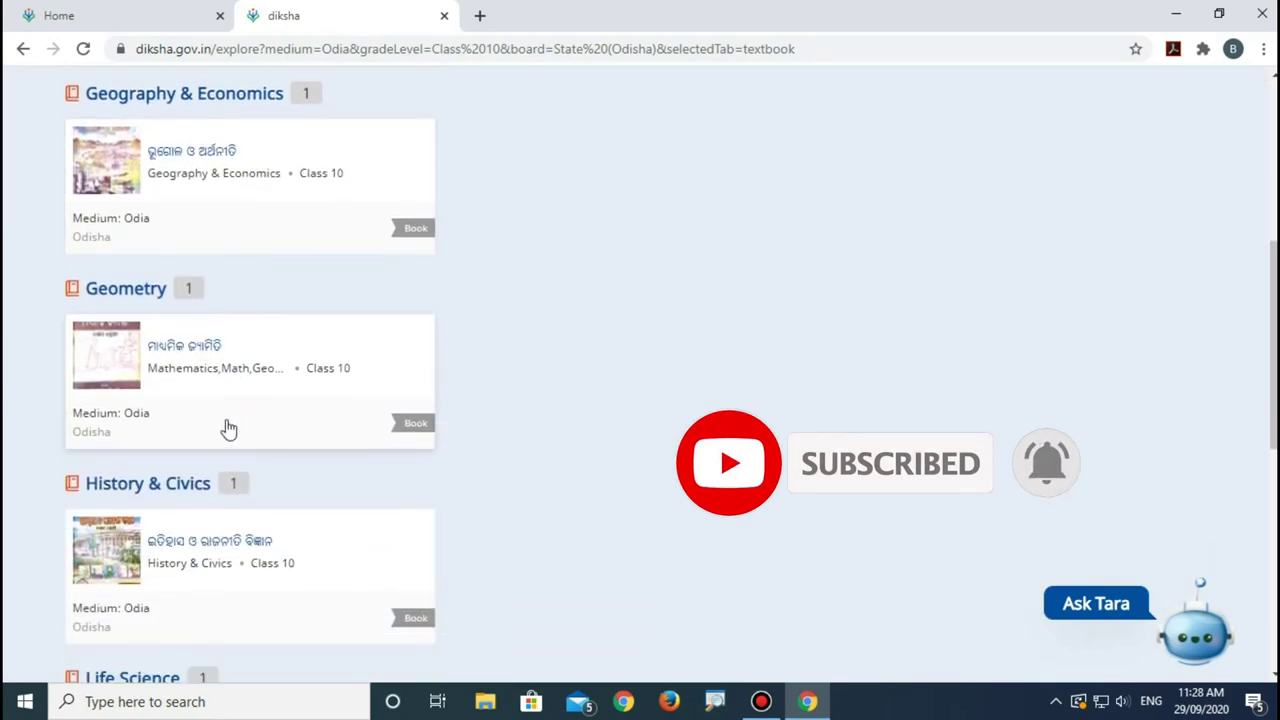
scroll(243, 449, down, 1)
scroll(246, 449, down, 1)
scroll(251, 451, up, 3)
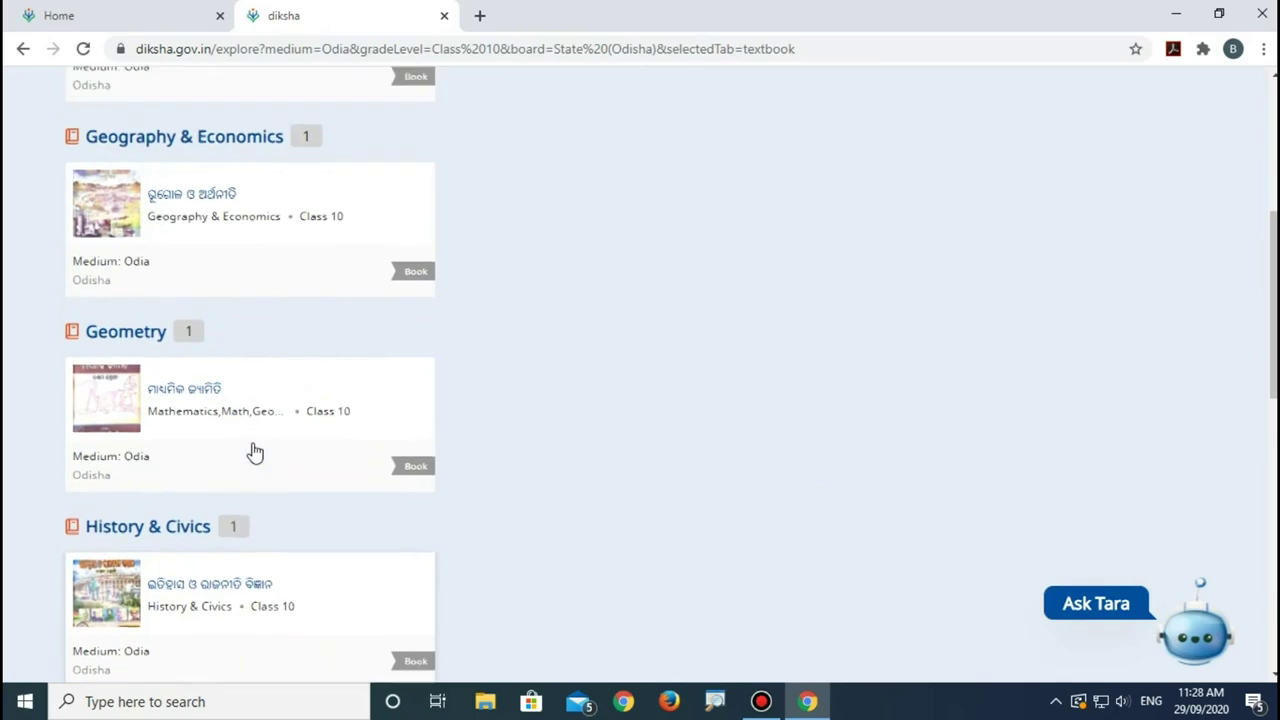
scroll(251, 451, up, 3)
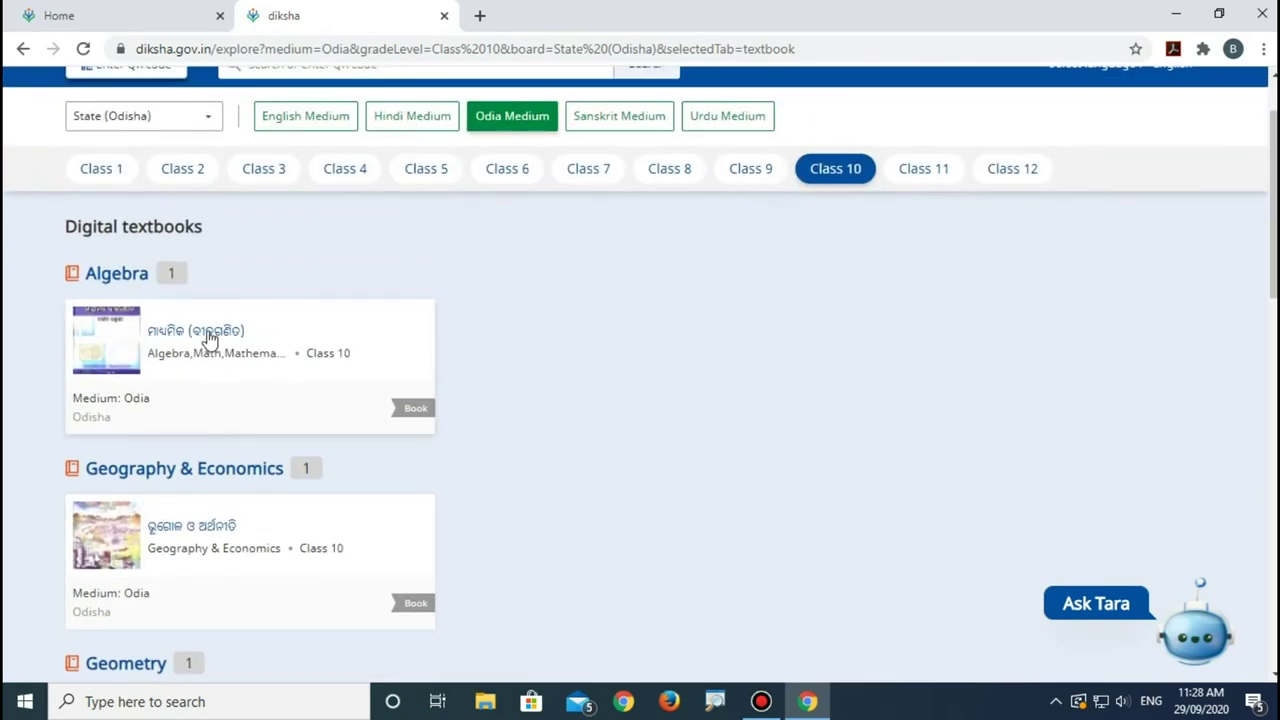
click(209, 339)
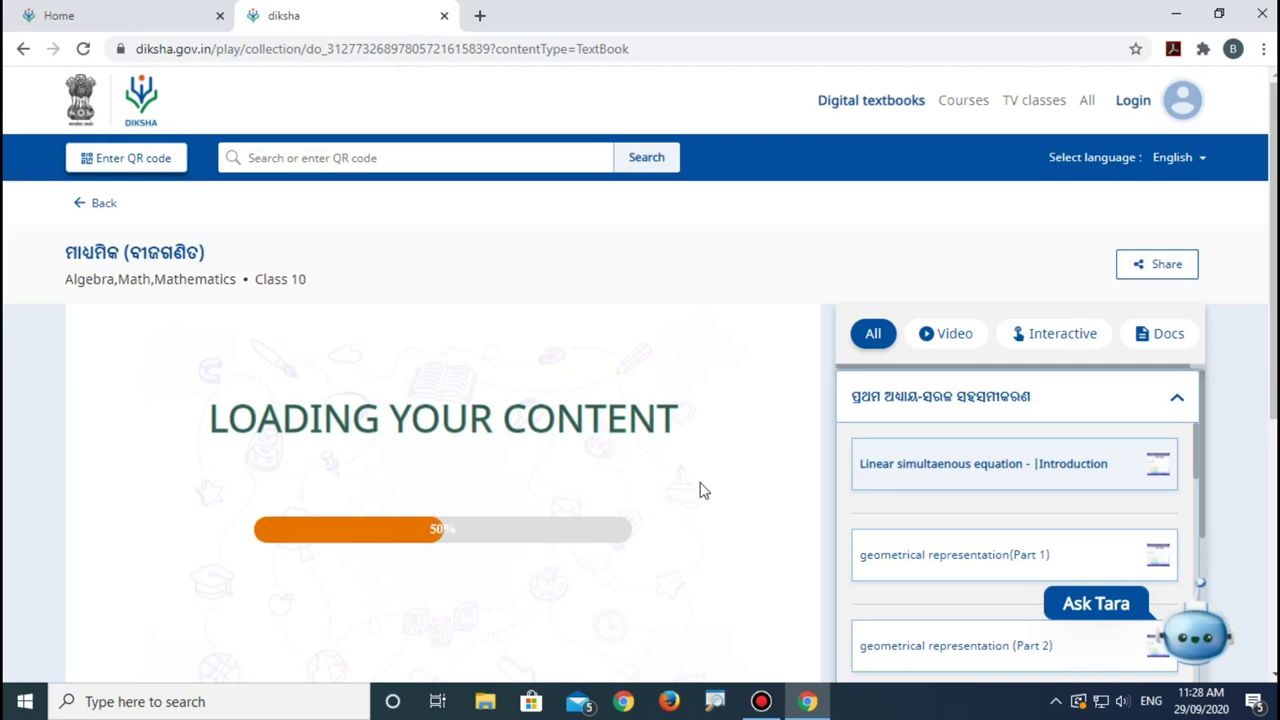
- Filter the Algebra textbook to video and document content, then return to the Class 10 listing
scroll(703, 490, down, 1)
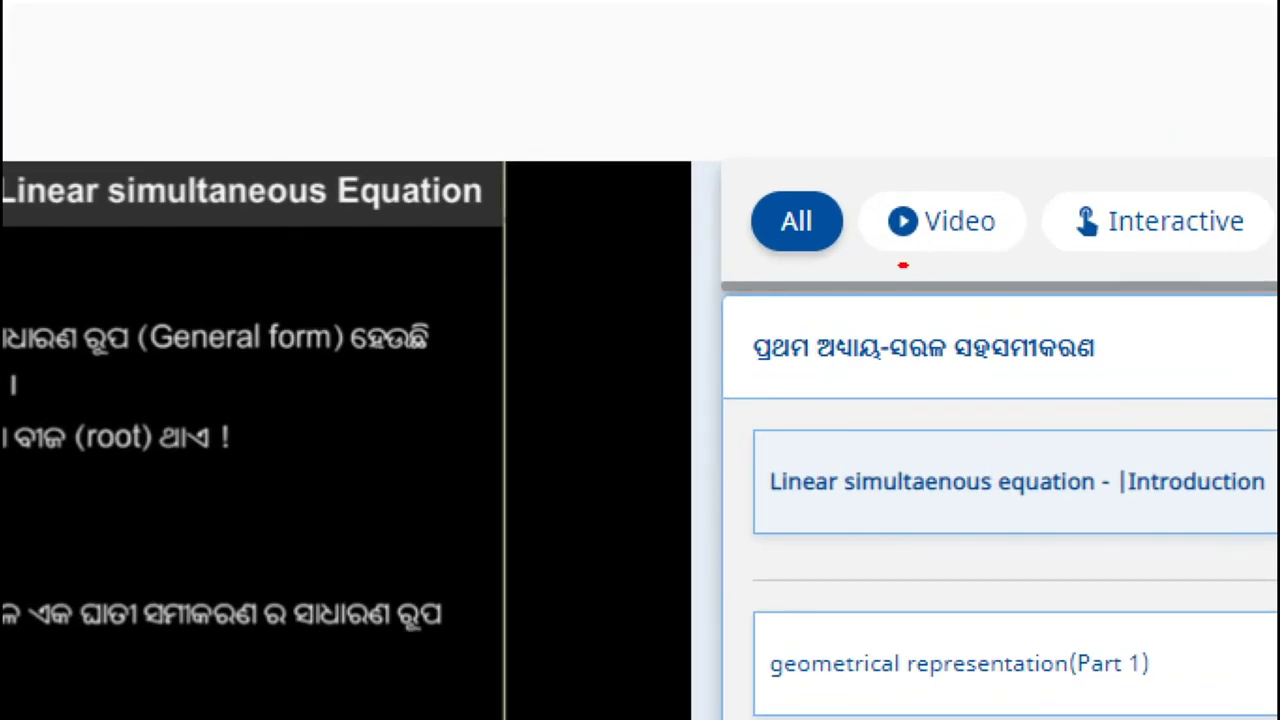
drag(900, 266, 1043, 254)
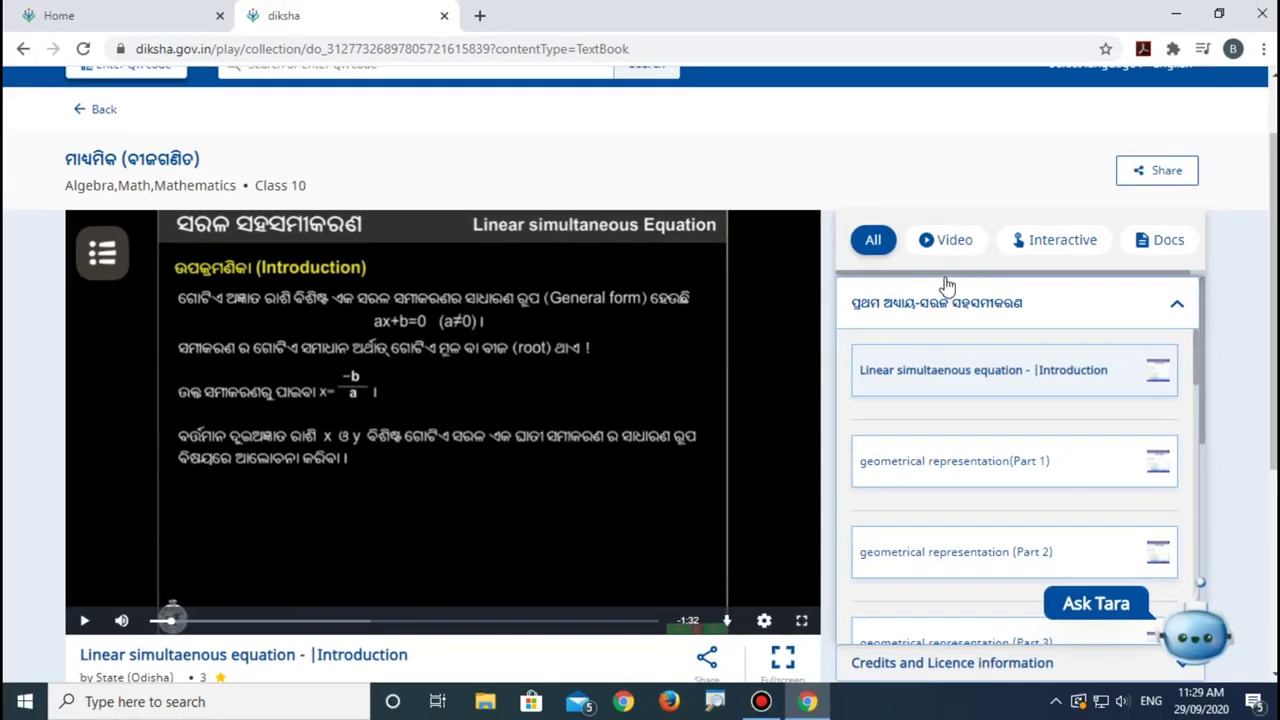
click(955, 250)
scroll(951, 255, up, 1)
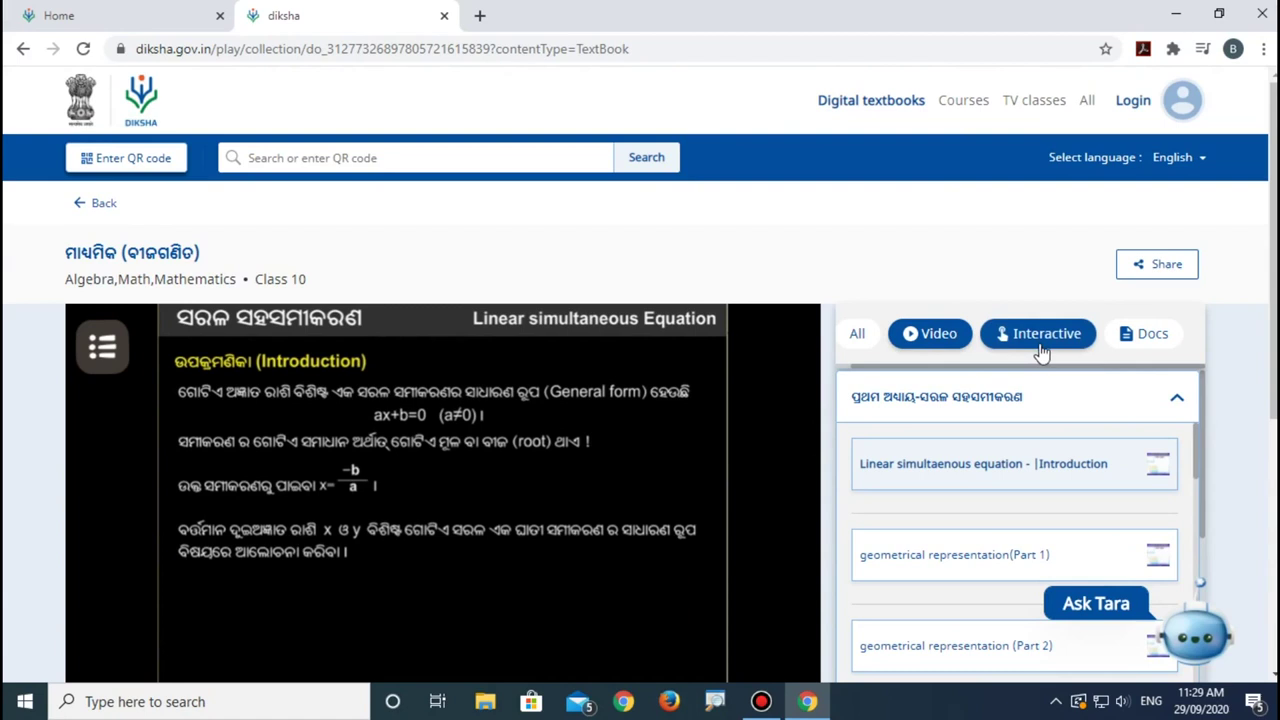
click(1158, 341)
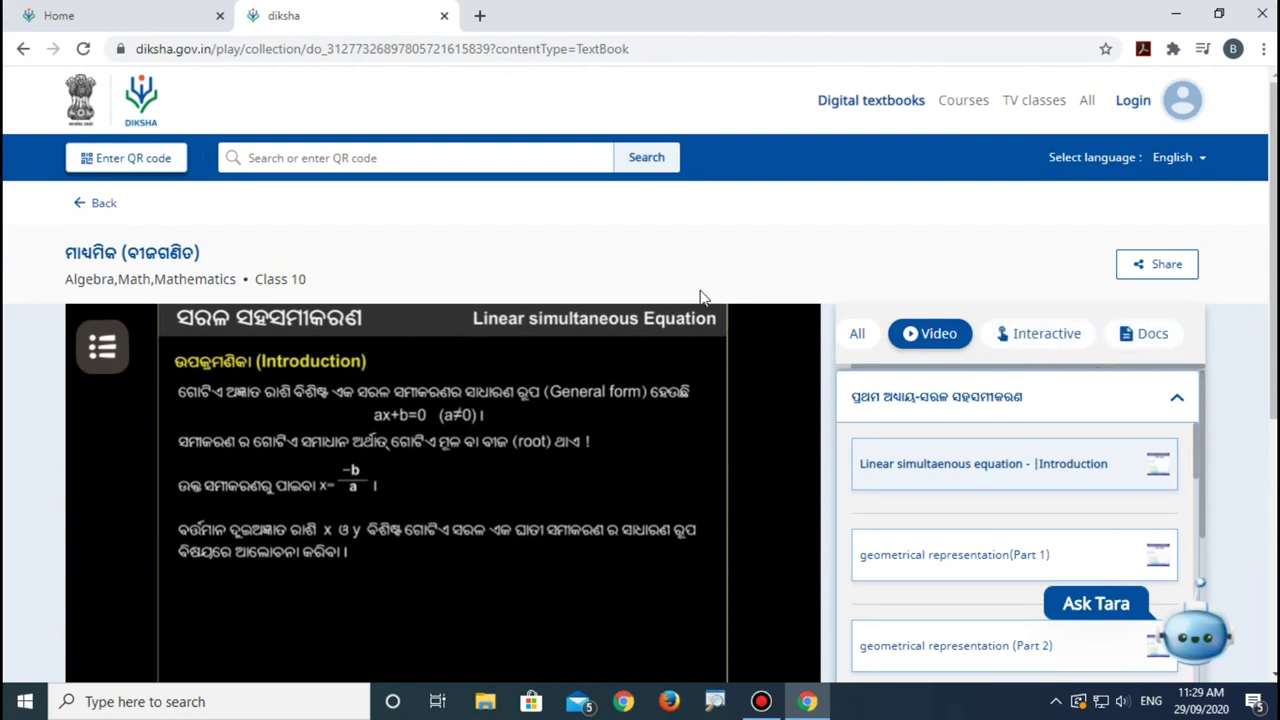
click(85, 205)
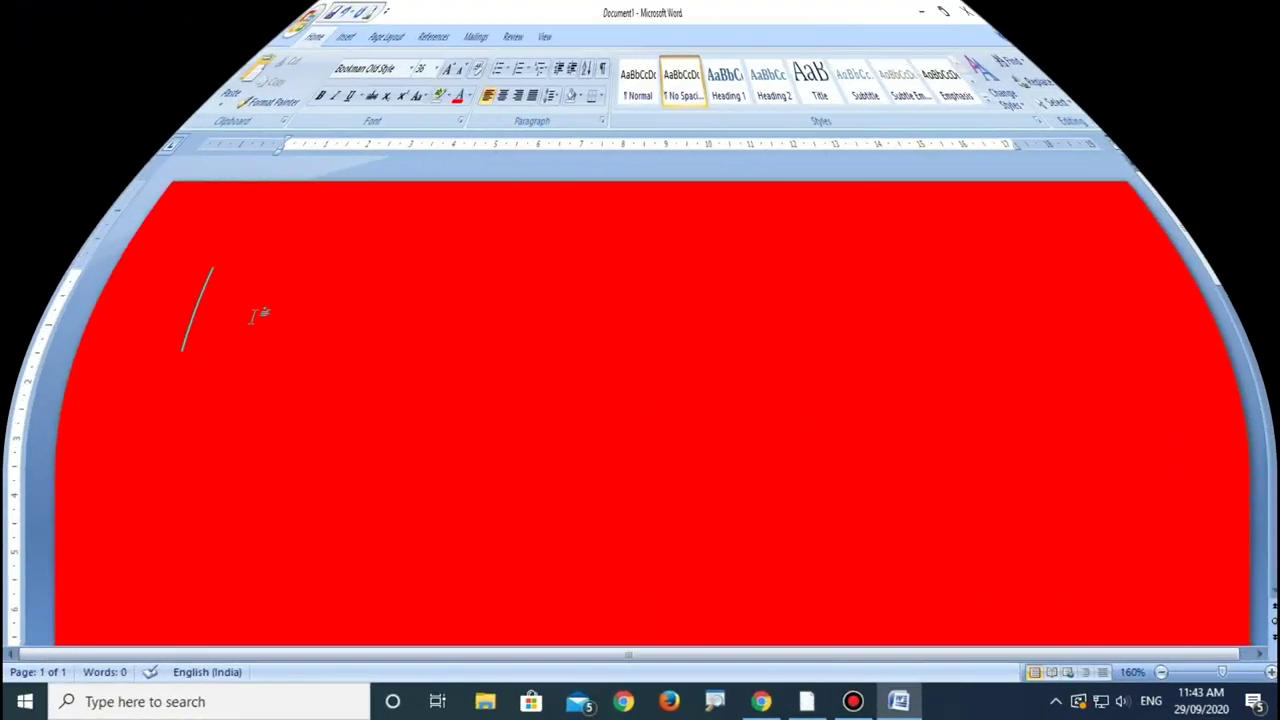
- Write the note 'How to Register' with 'Click Log' on the next line
text(how to)
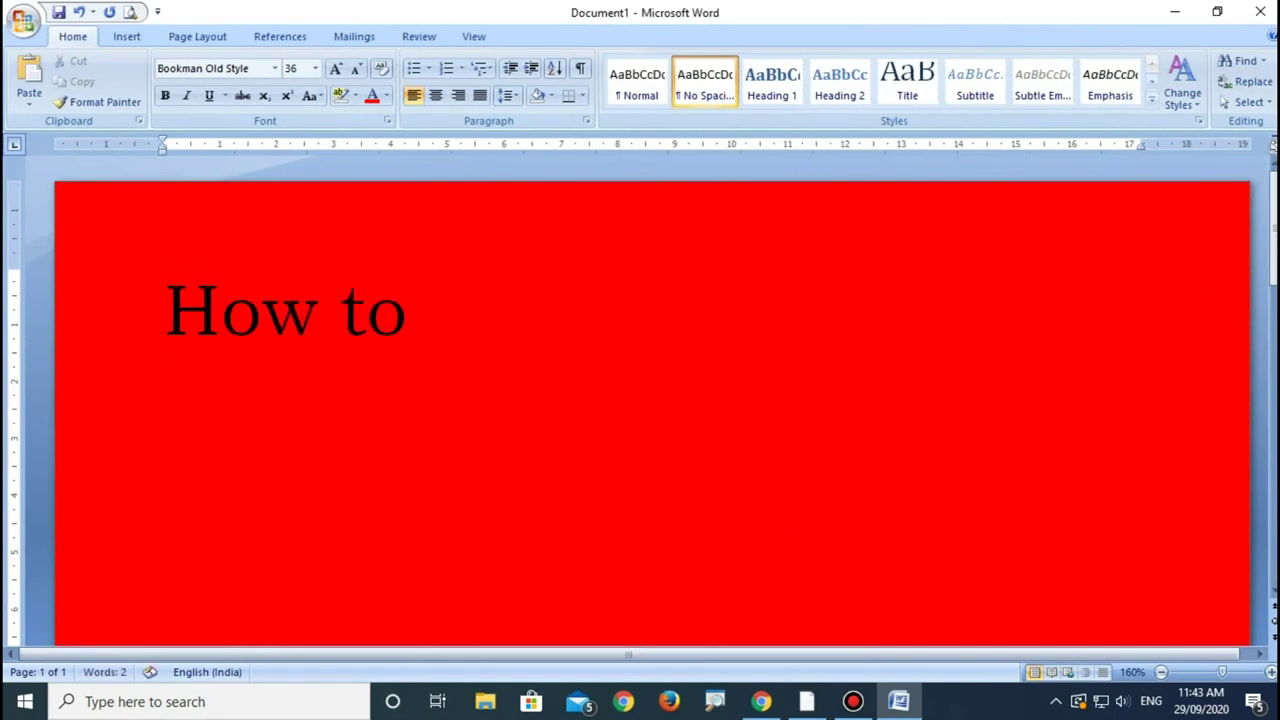
text(Register)
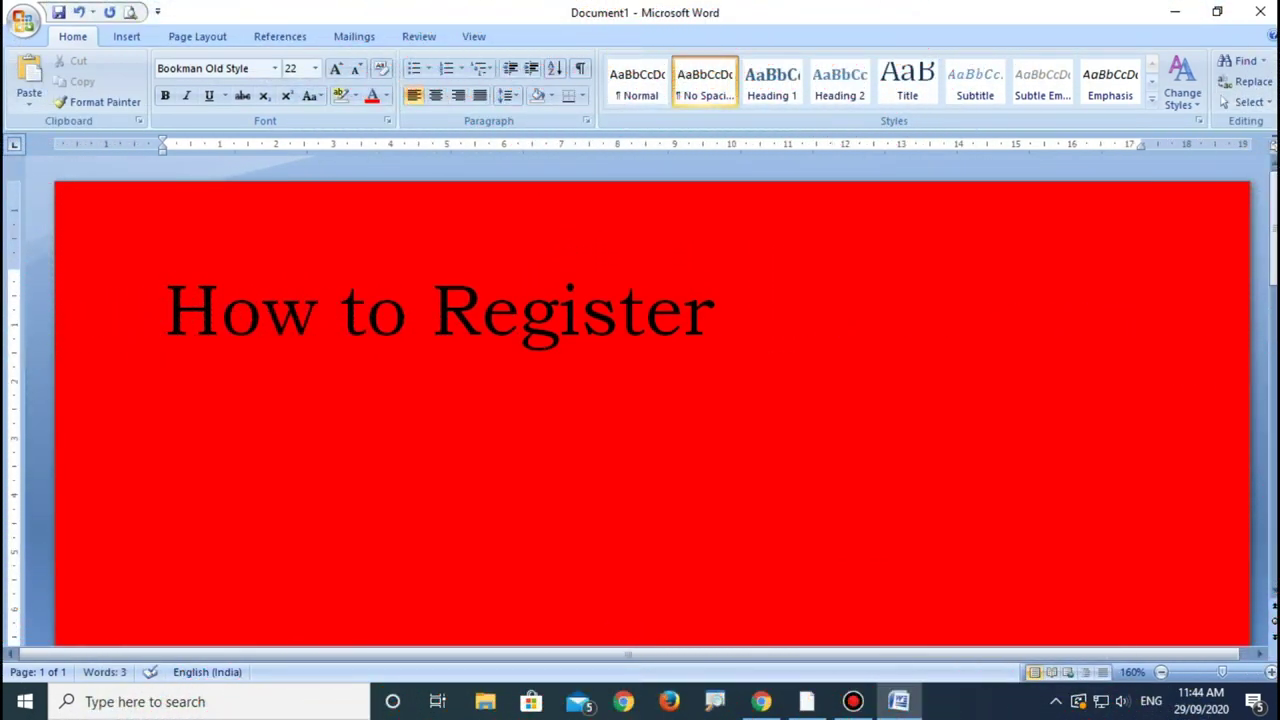
text(Click Log)
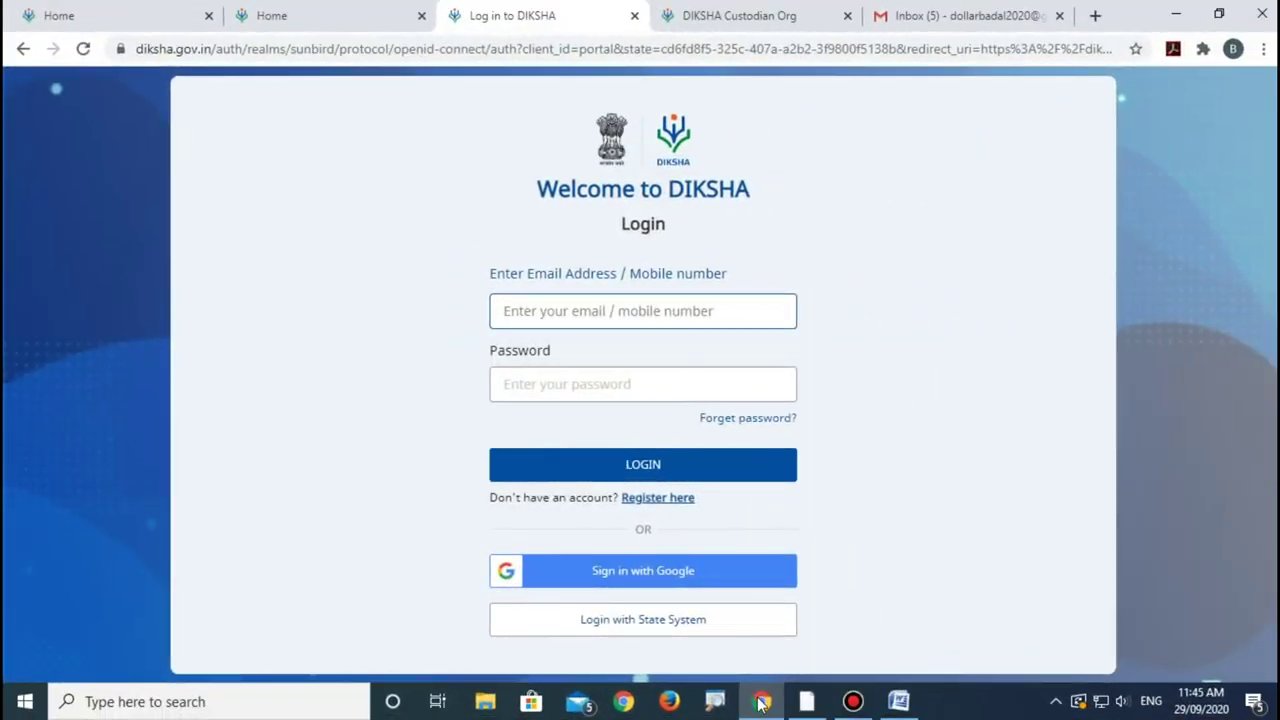
- Add a 'Register here' note, then open DIKSHA's Login page, marking Login and Register here in red
text(cck )
text(REgister here)
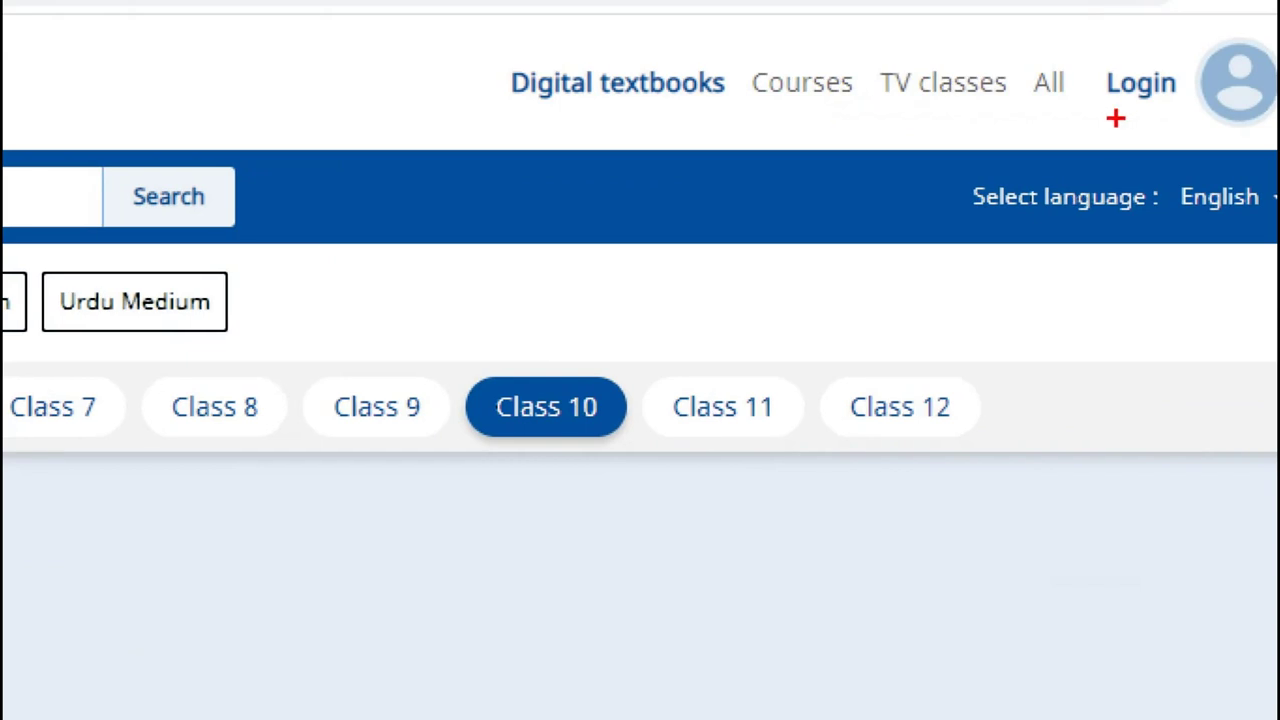
drag(1058, 124, 1199, 113)
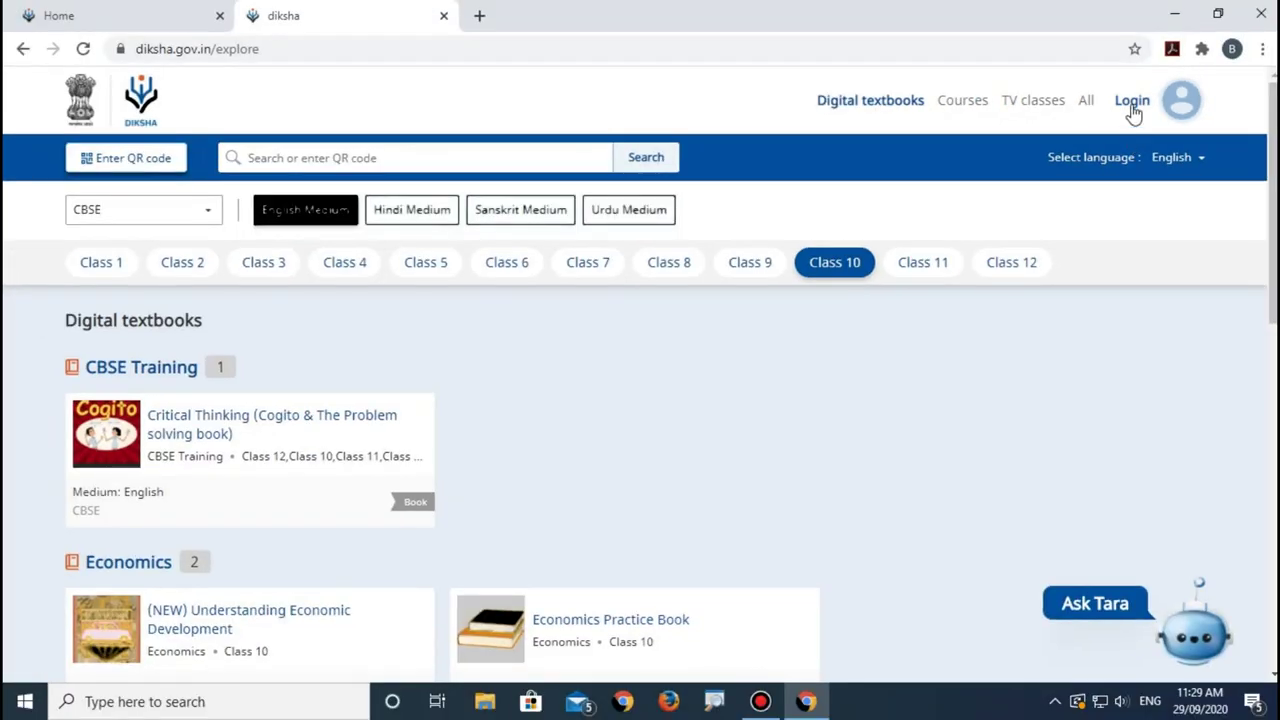
click(1133, 104)
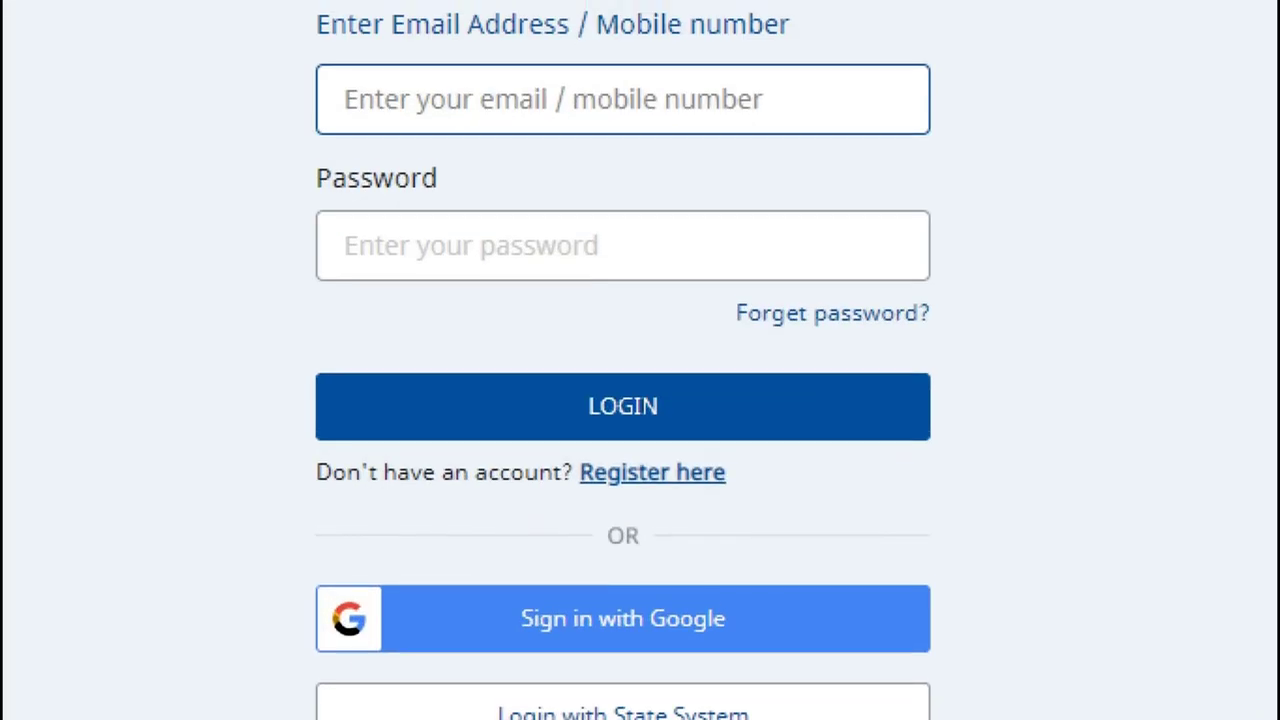
drag(565, 506, 775, 497)
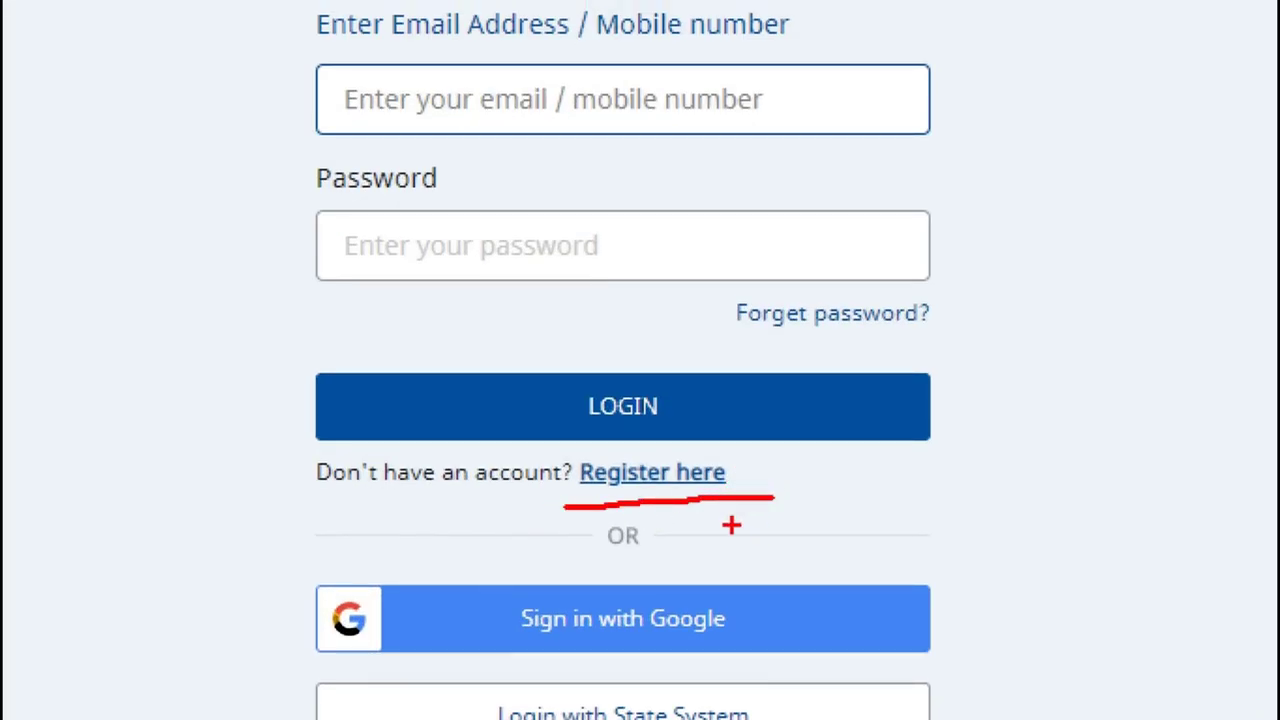
key(Escape)
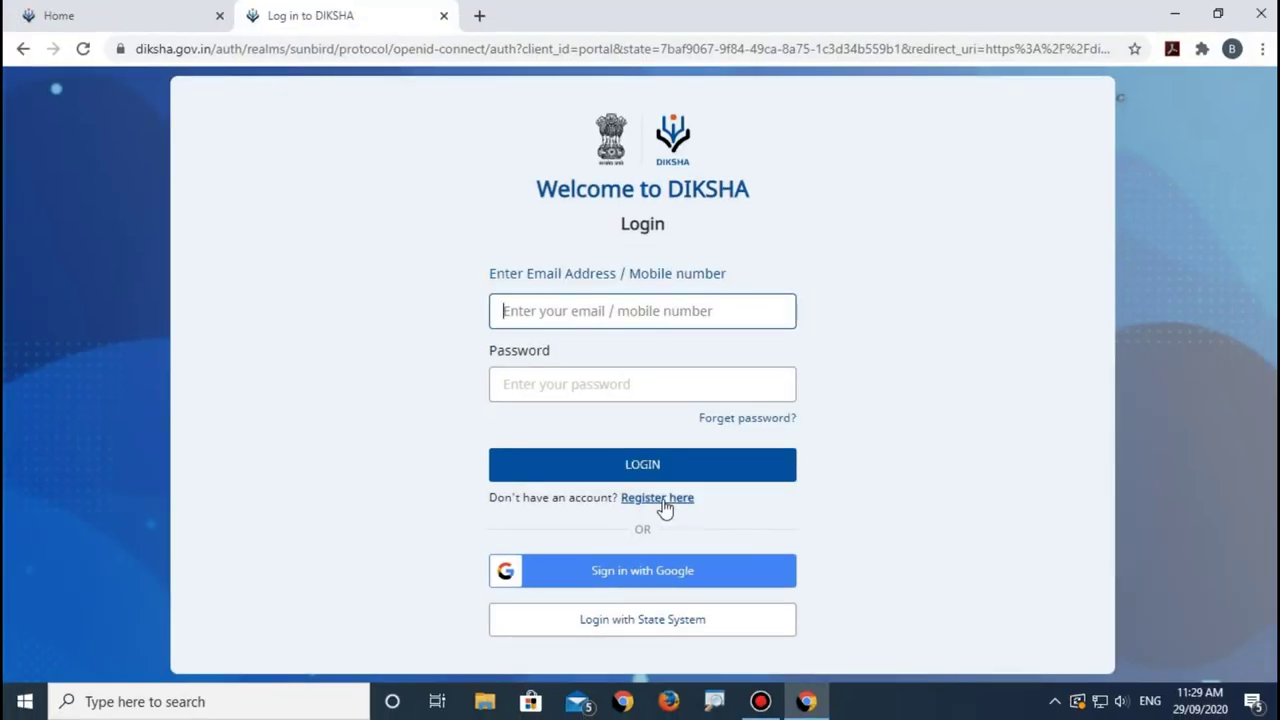
- Open the Register on DIKSHA form and set the year of birth to 1980
click(662, 499)
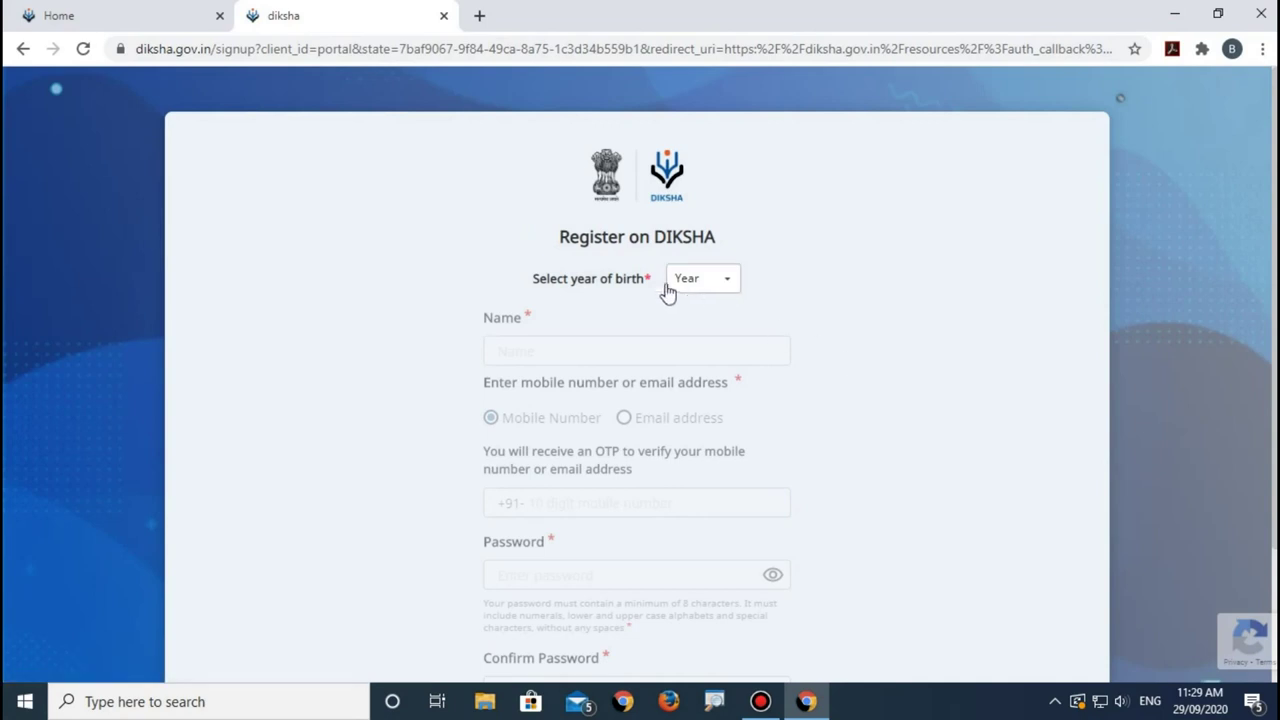
click(726, 290)
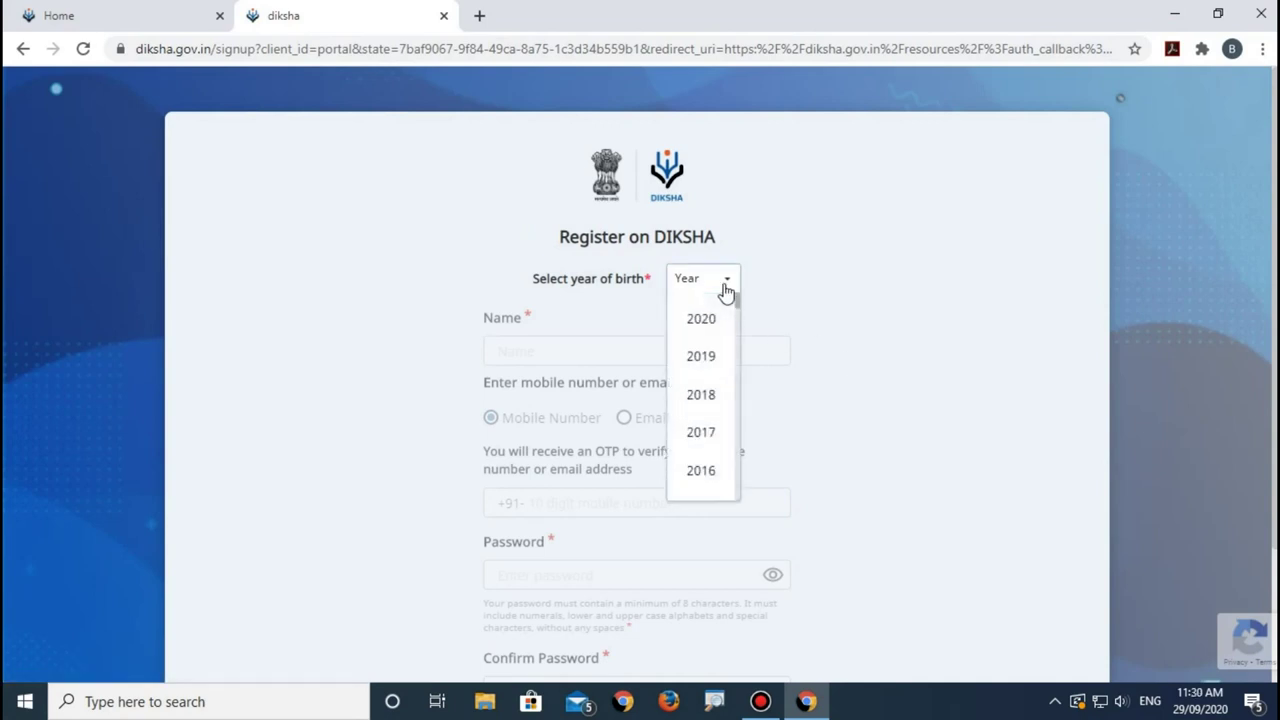
scroll(716, 400, down, 5)
scroll(728, 440, down, 1)
scroll(730, 444, down, 3)
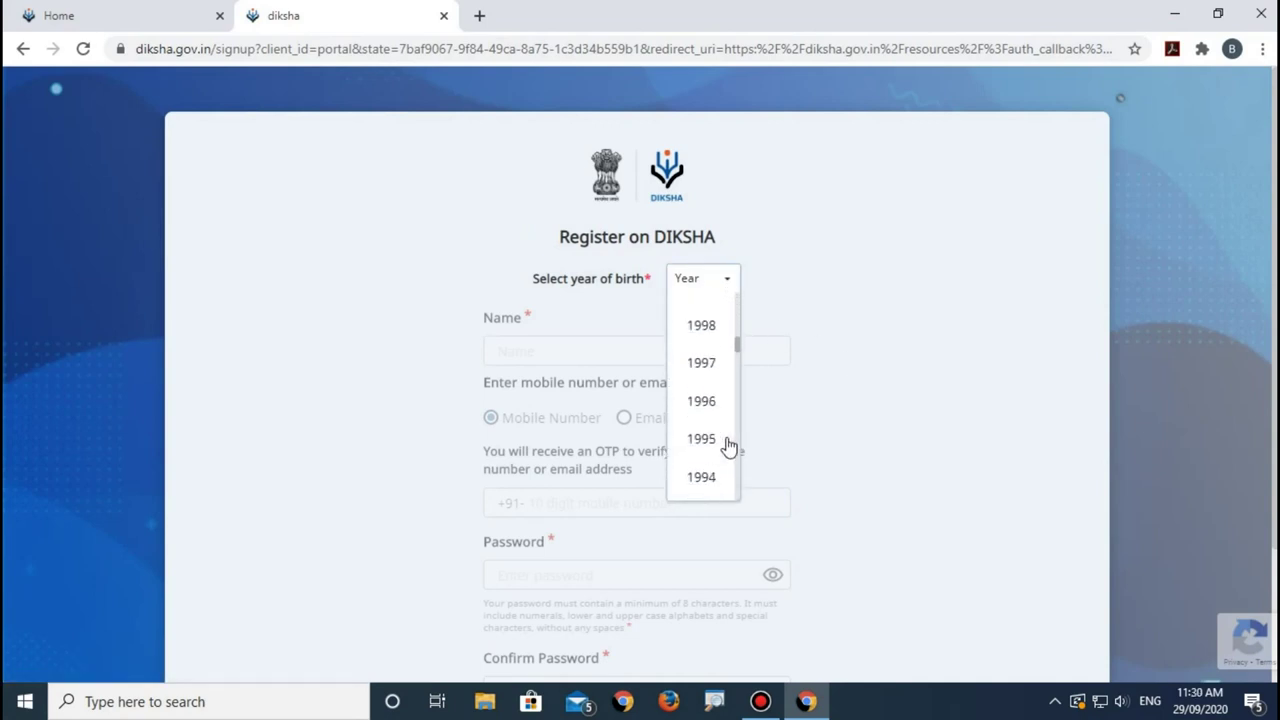
scroll(729, 455, down, 1)
scroll(729, 460, down, 1)
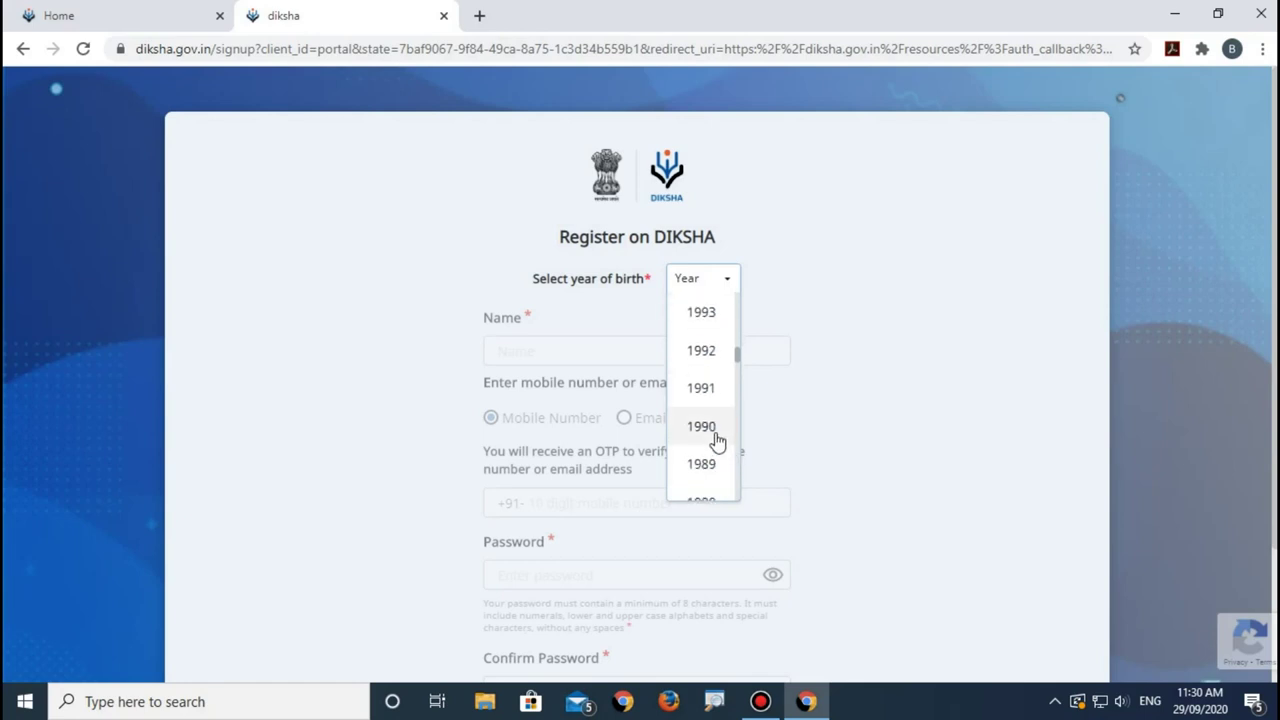
click(716, 432)
click(724, 288)
scroll(724, 450, down, 2)
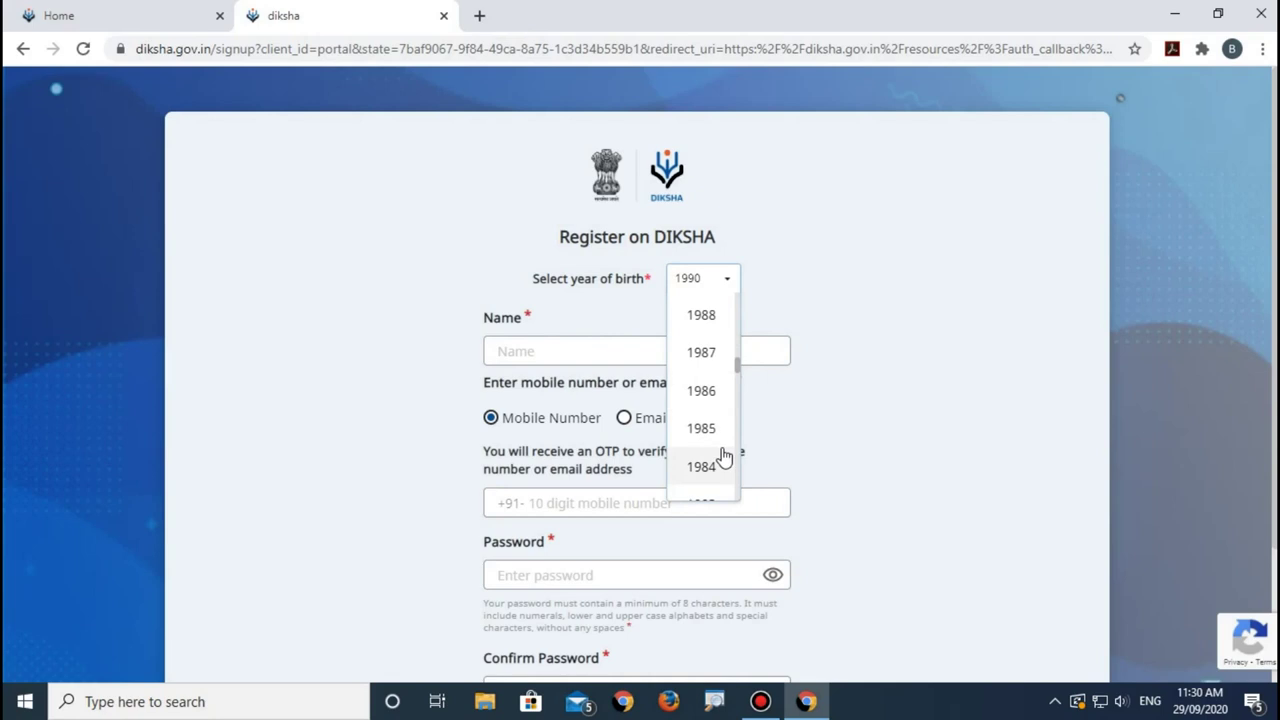
scroll(725, 452, down, 1)
scroll(720, 462, down, 1)
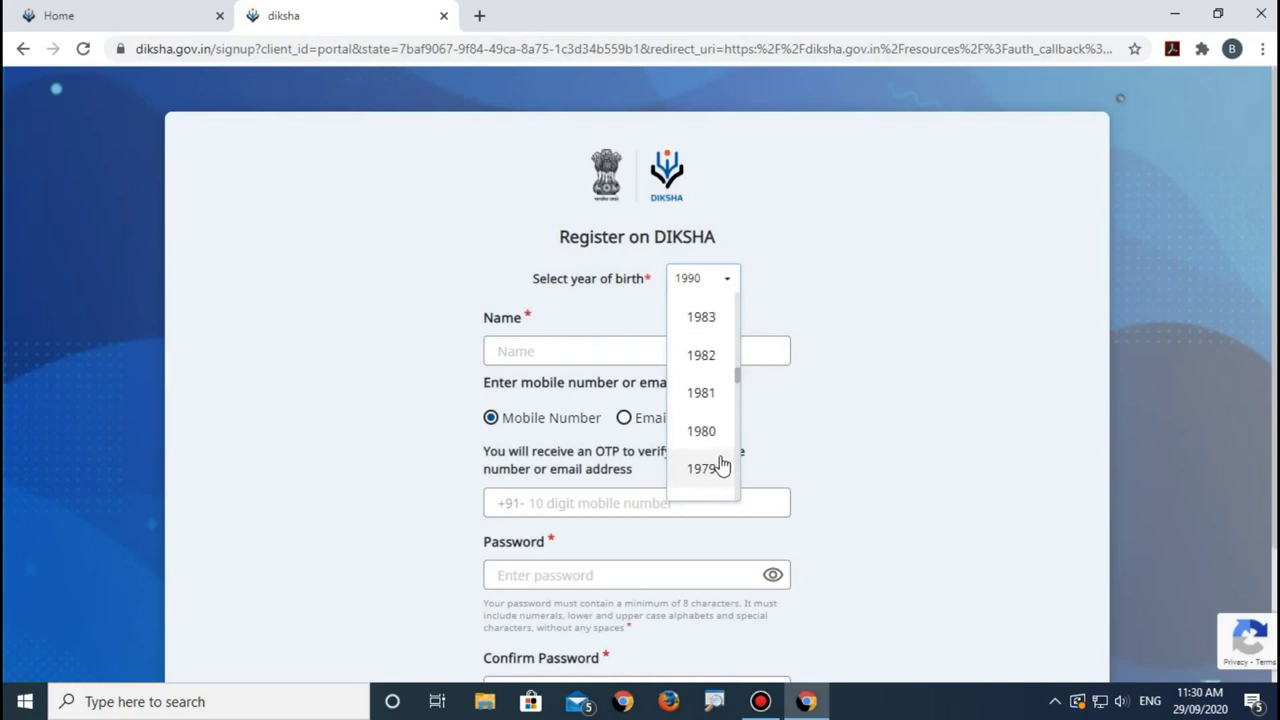
click(711, 436)
- Enter the registrant's name, choose Email address, and type the e-mail address
click(564, 350)
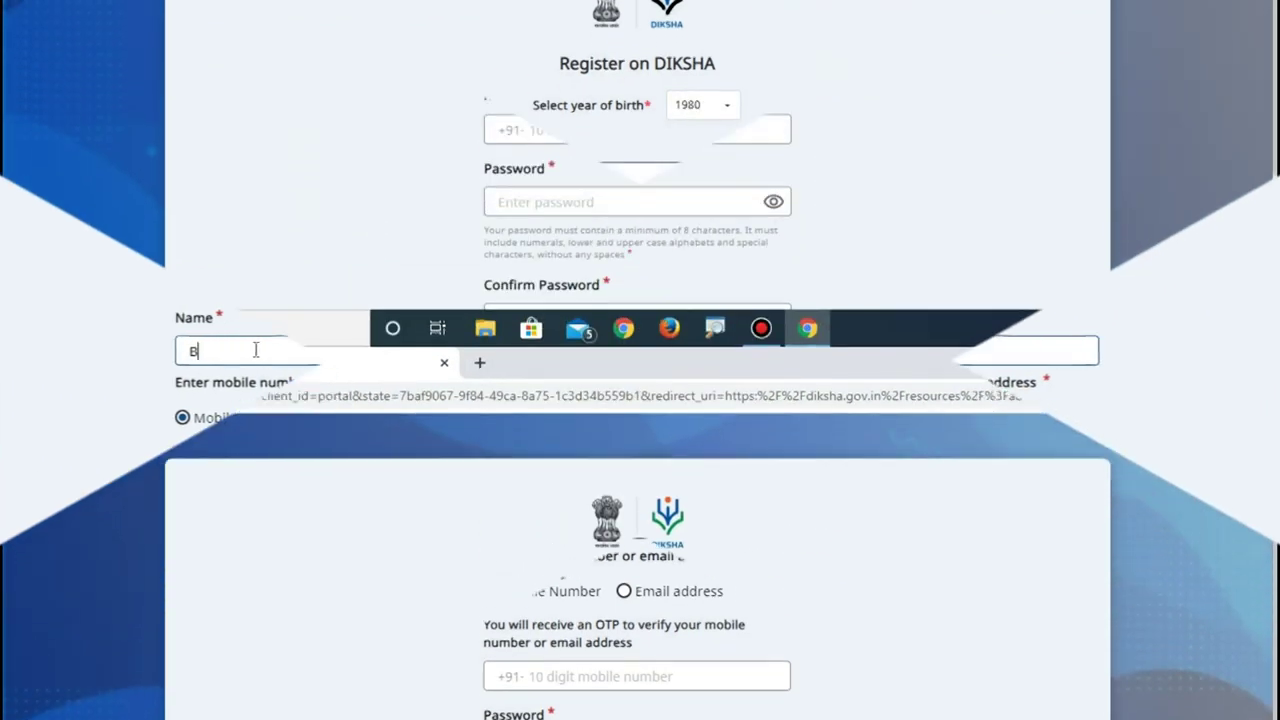
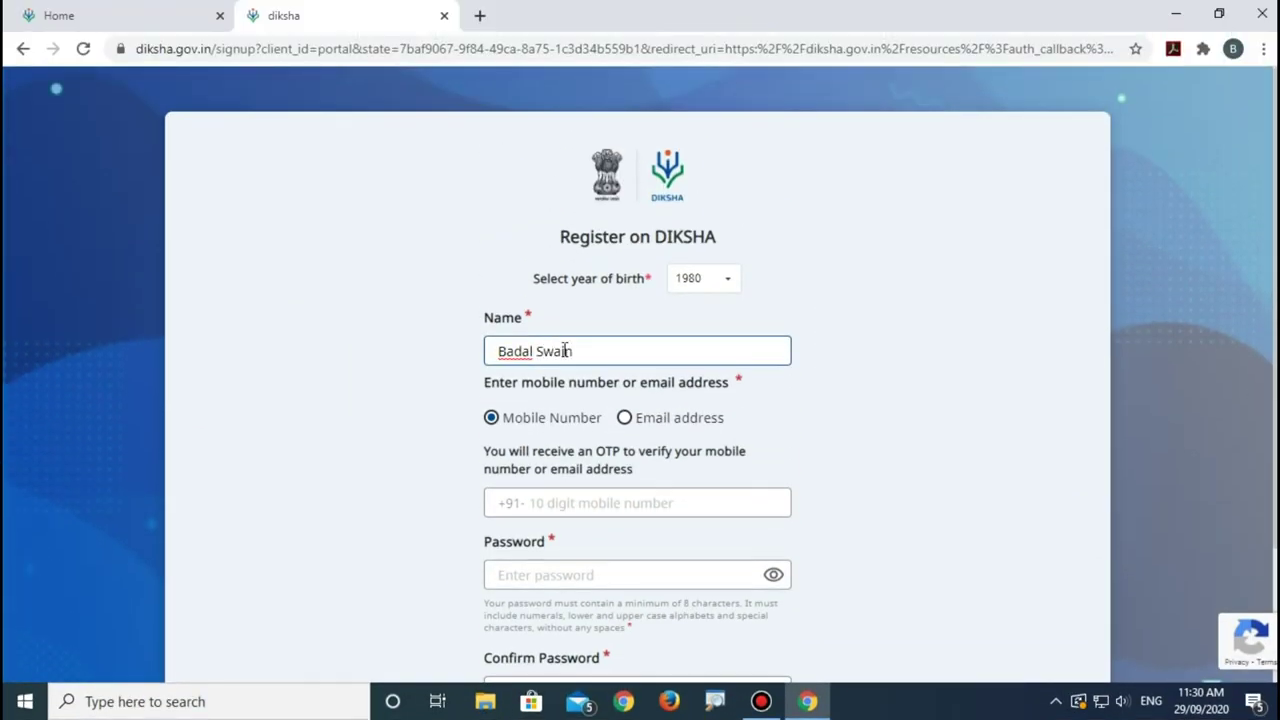
click(532, 378)
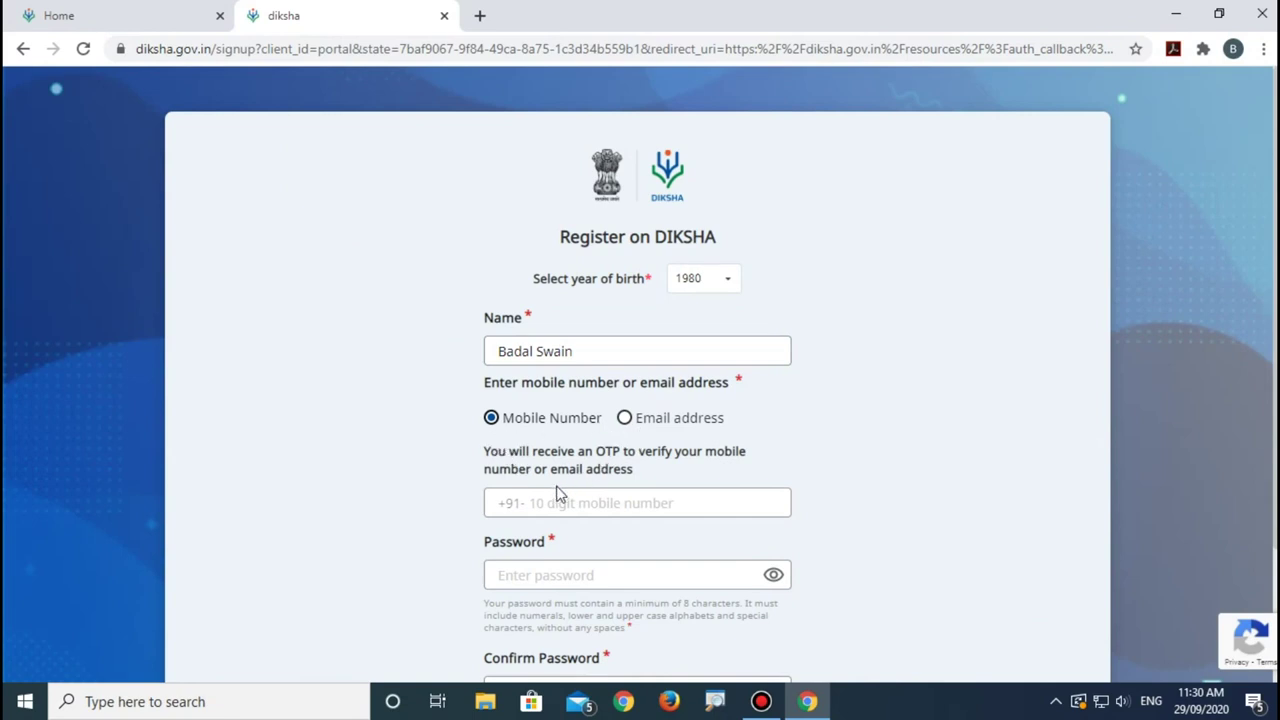
click(624, 420)
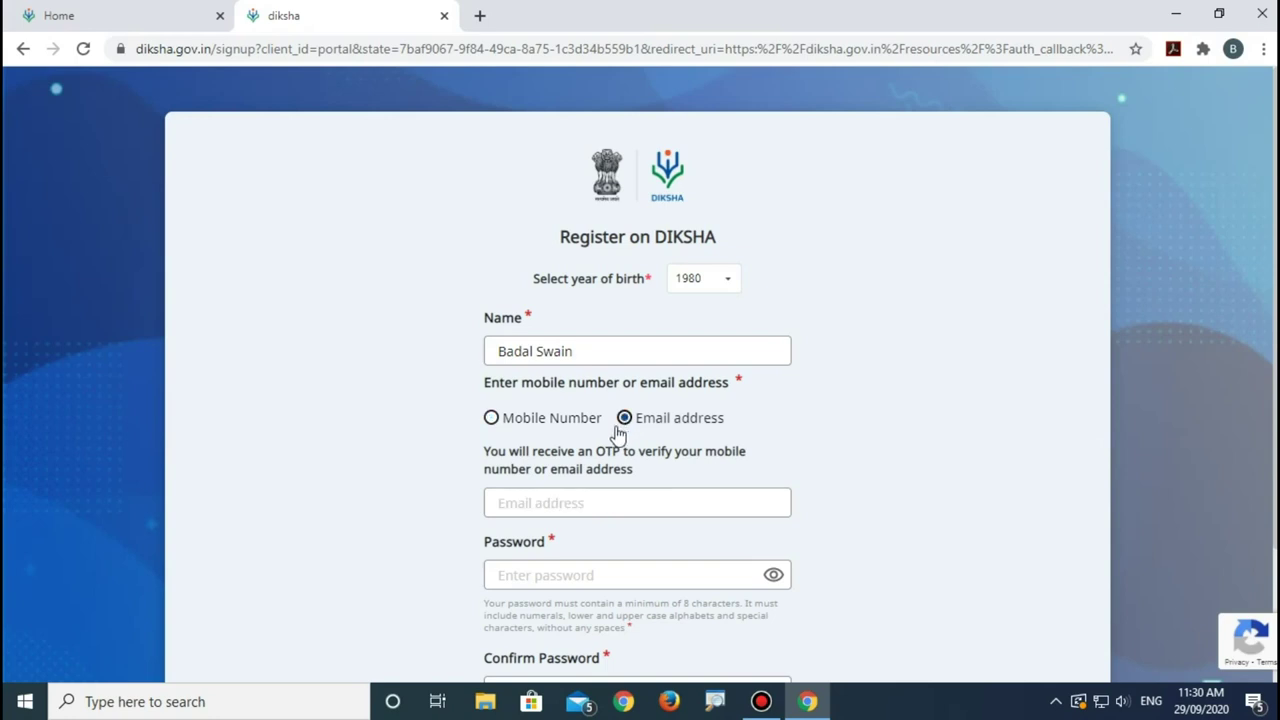
click(611, 503)
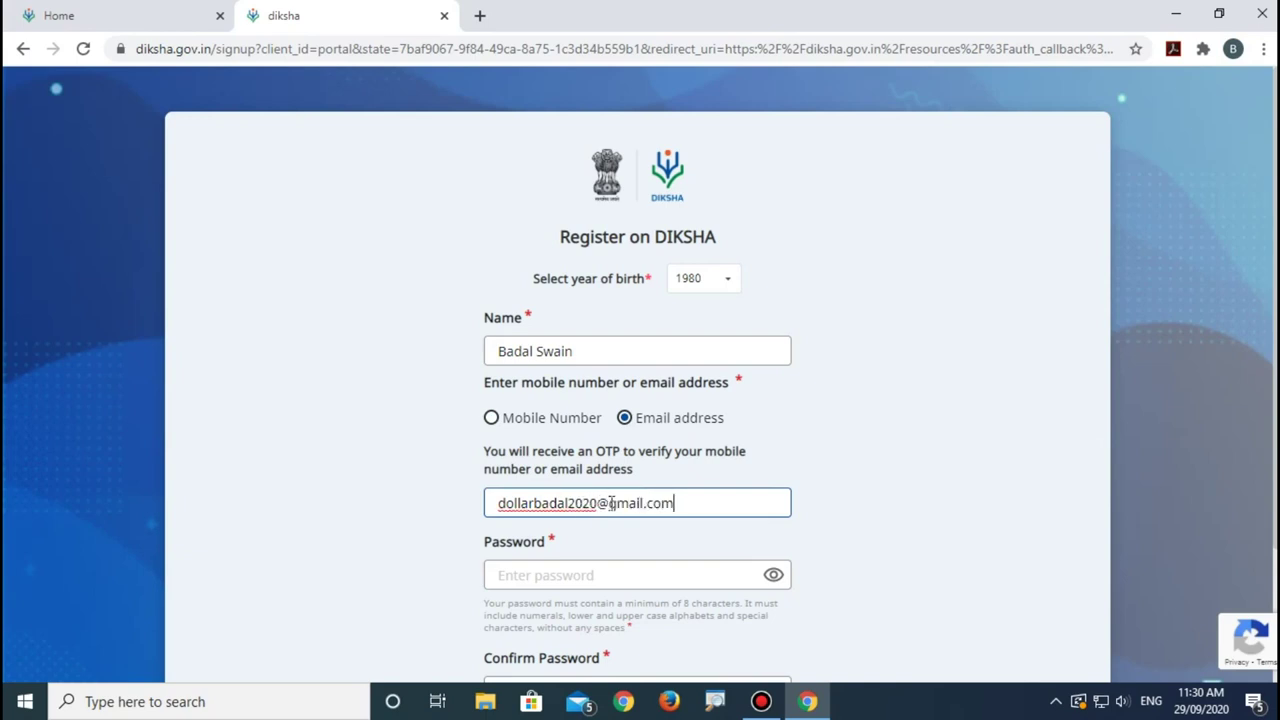
key(Tab)
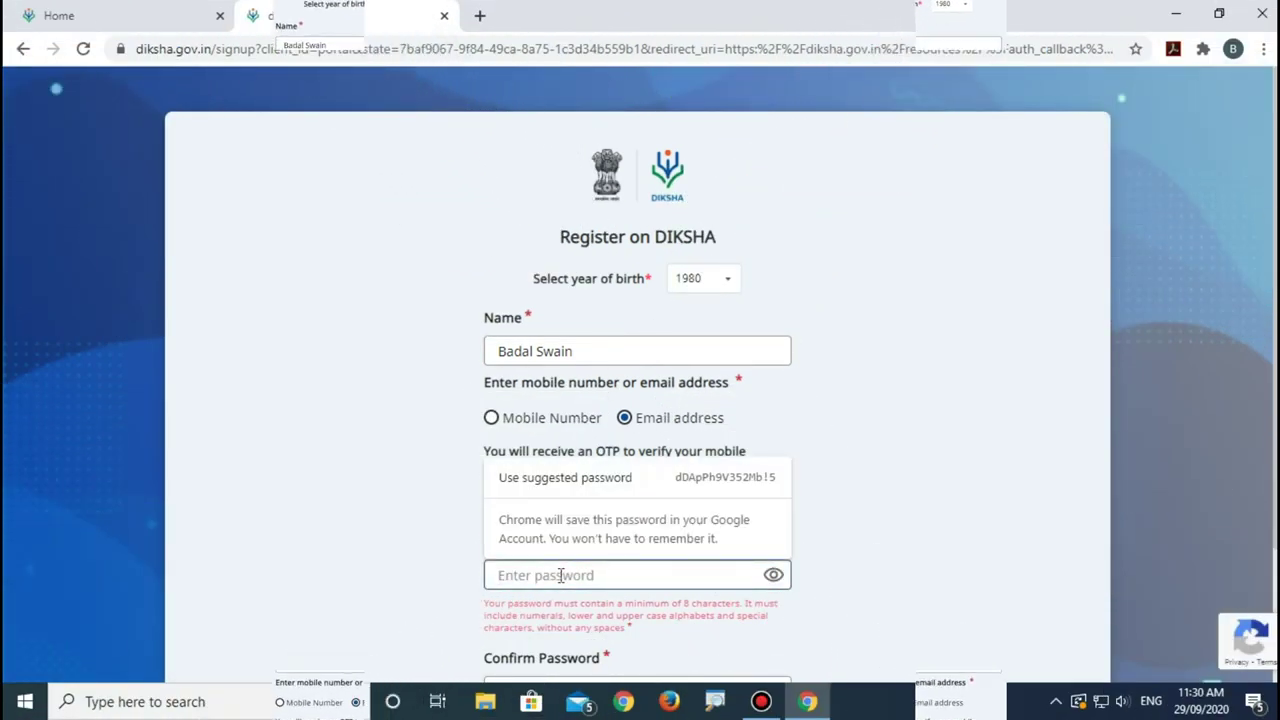
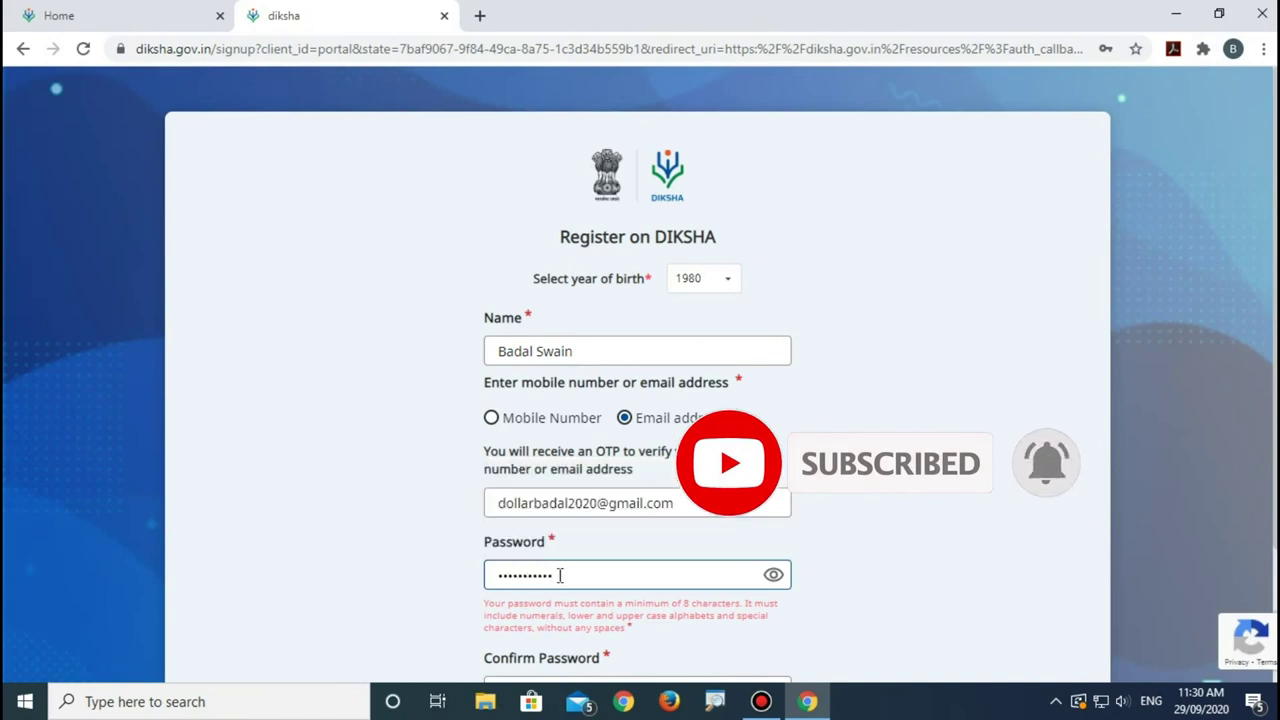
- Type the account password and re-enter it in the confirm field
scroll(558, 580, down, 1)
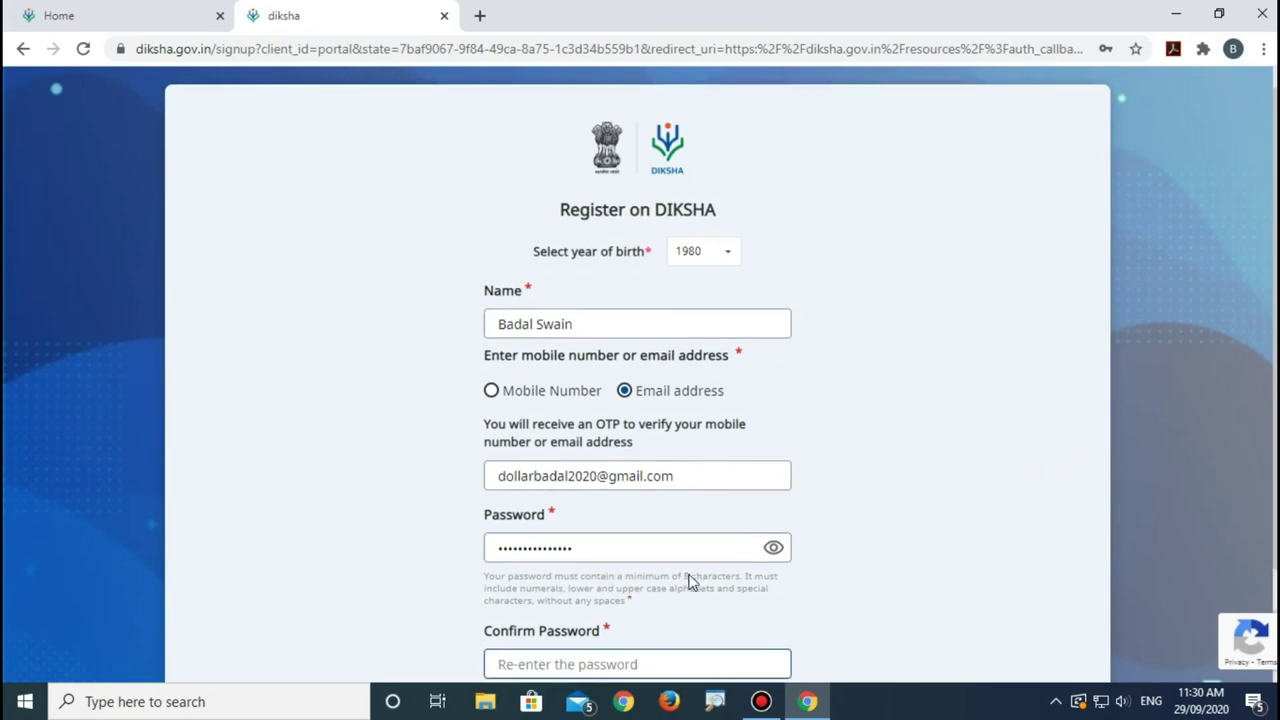
scroll(690, 582, down, 2)
click(649, 519)
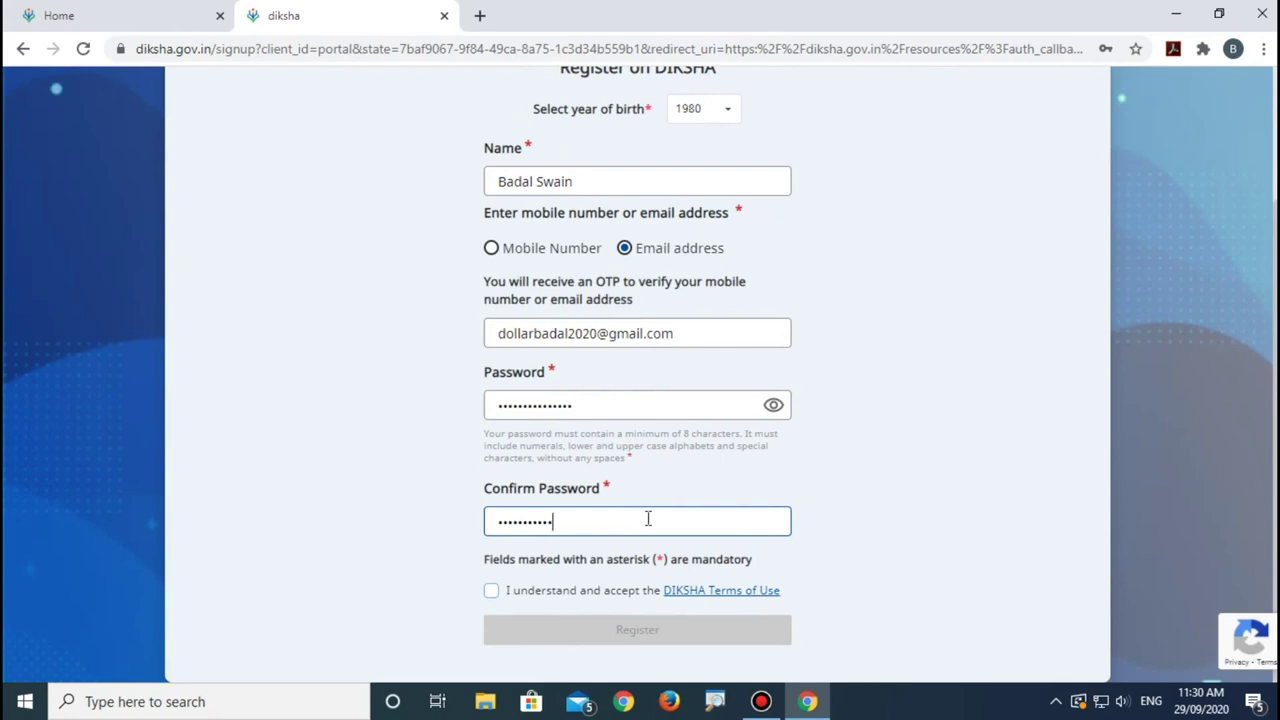
key(Tab)
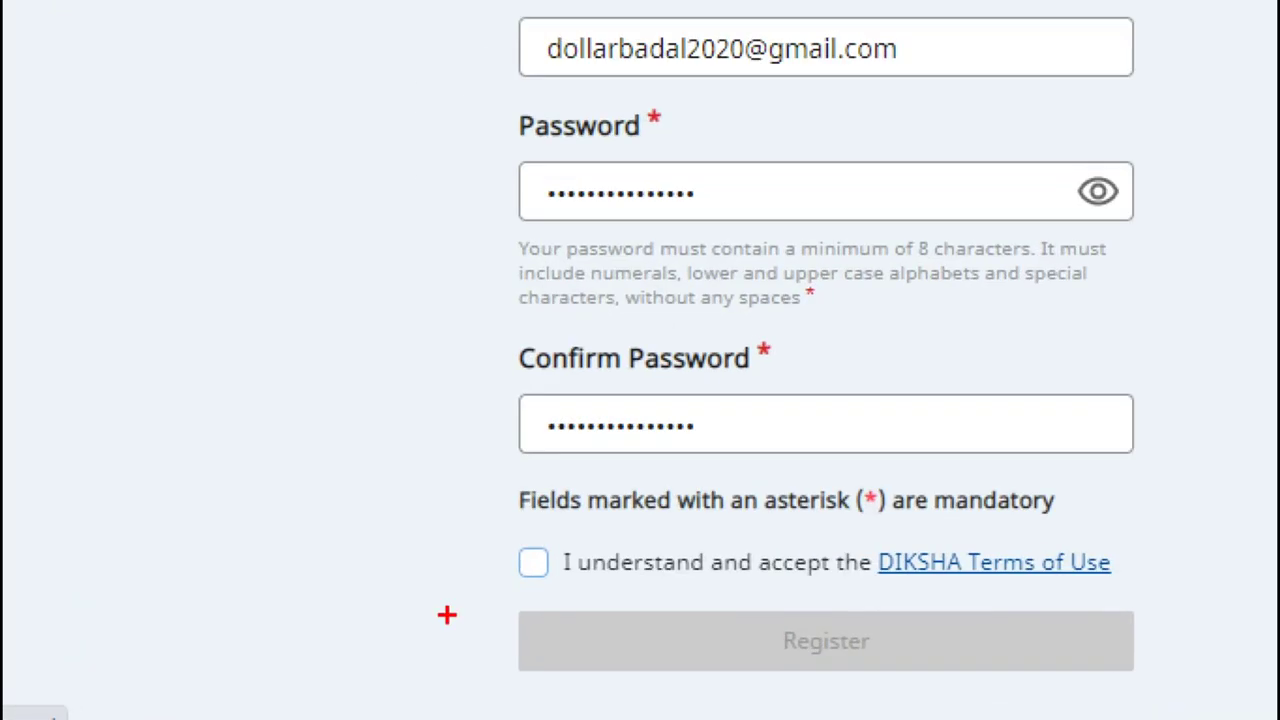
- Accept the DIKSHA Terms of Use and submit the registration
drag(500, 593, 640, 582)
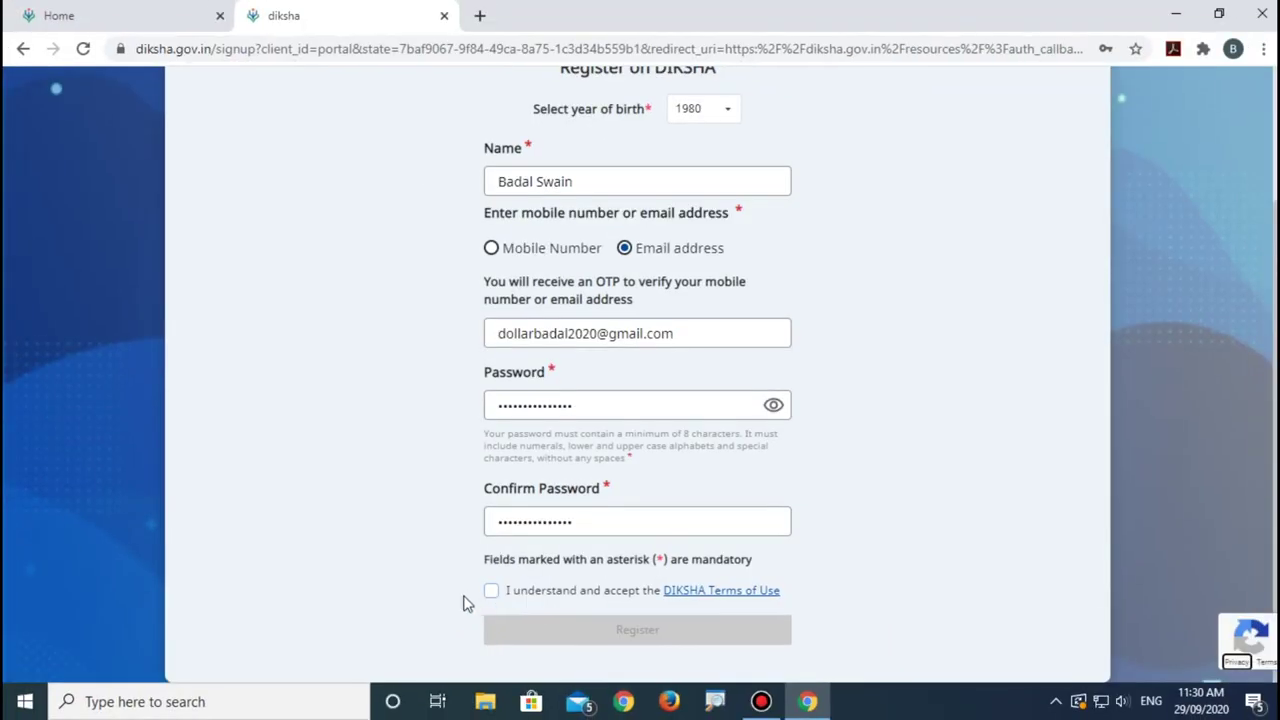
click(490, 592)
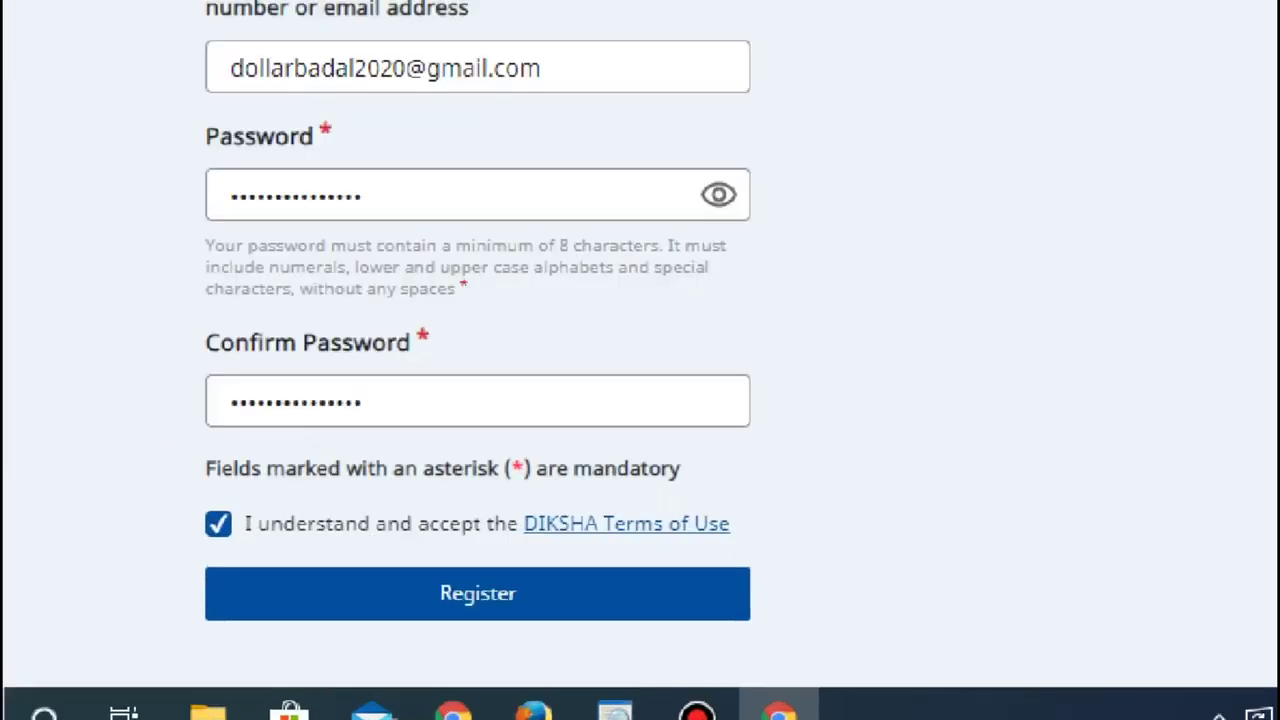
drag(470, 659, 636, 652)
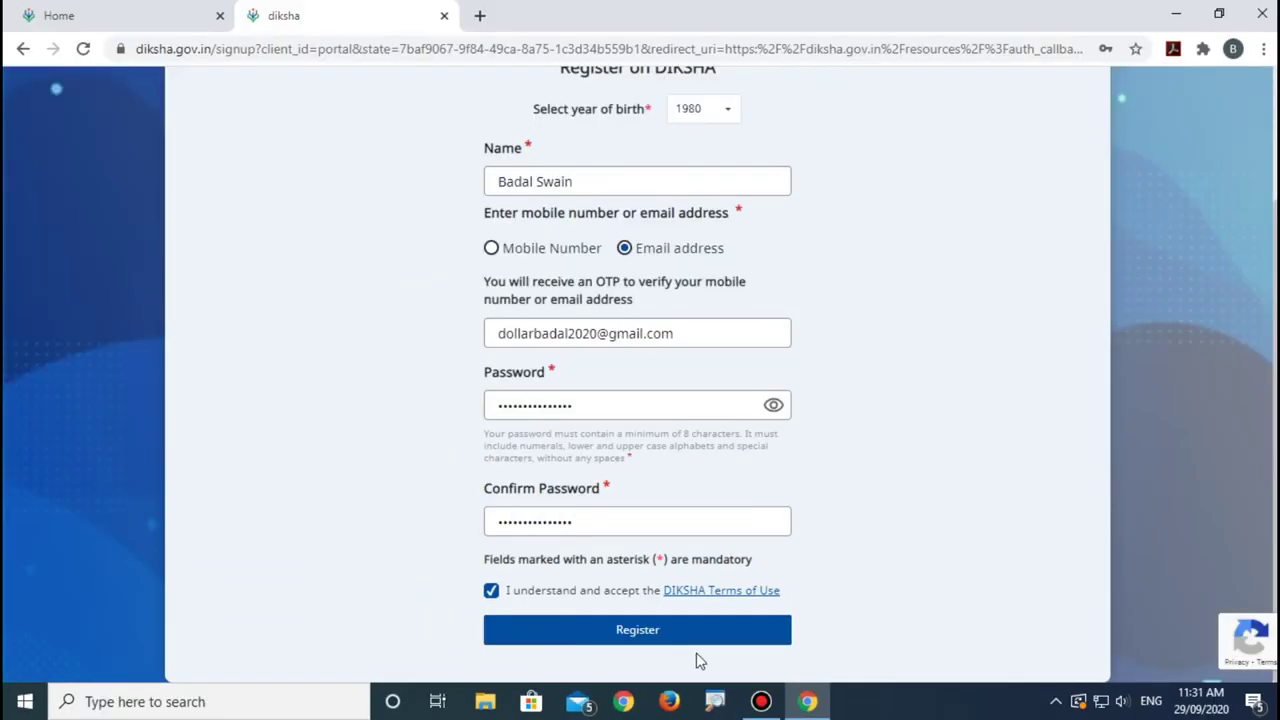
click(655, 638)
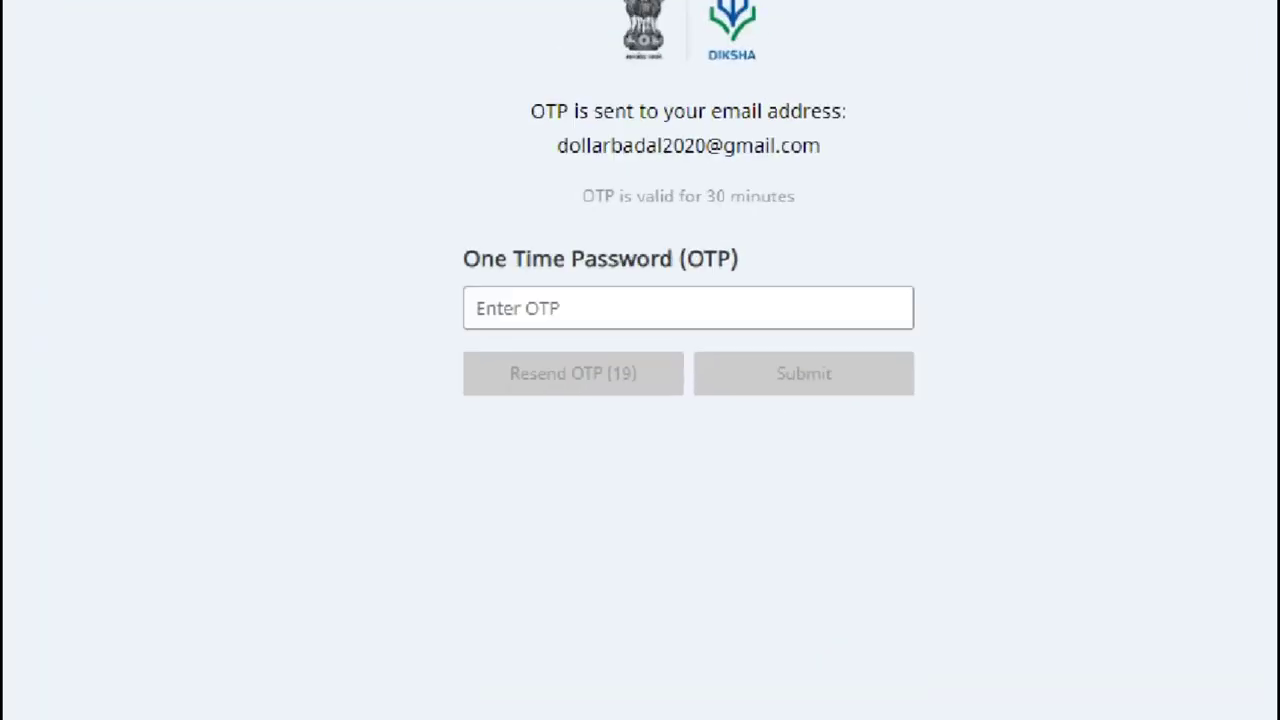
- Open a new Chrome tab beside the DIKSHA tab, which waits for the emailed OTP
drag(436, 286, 655, 287)
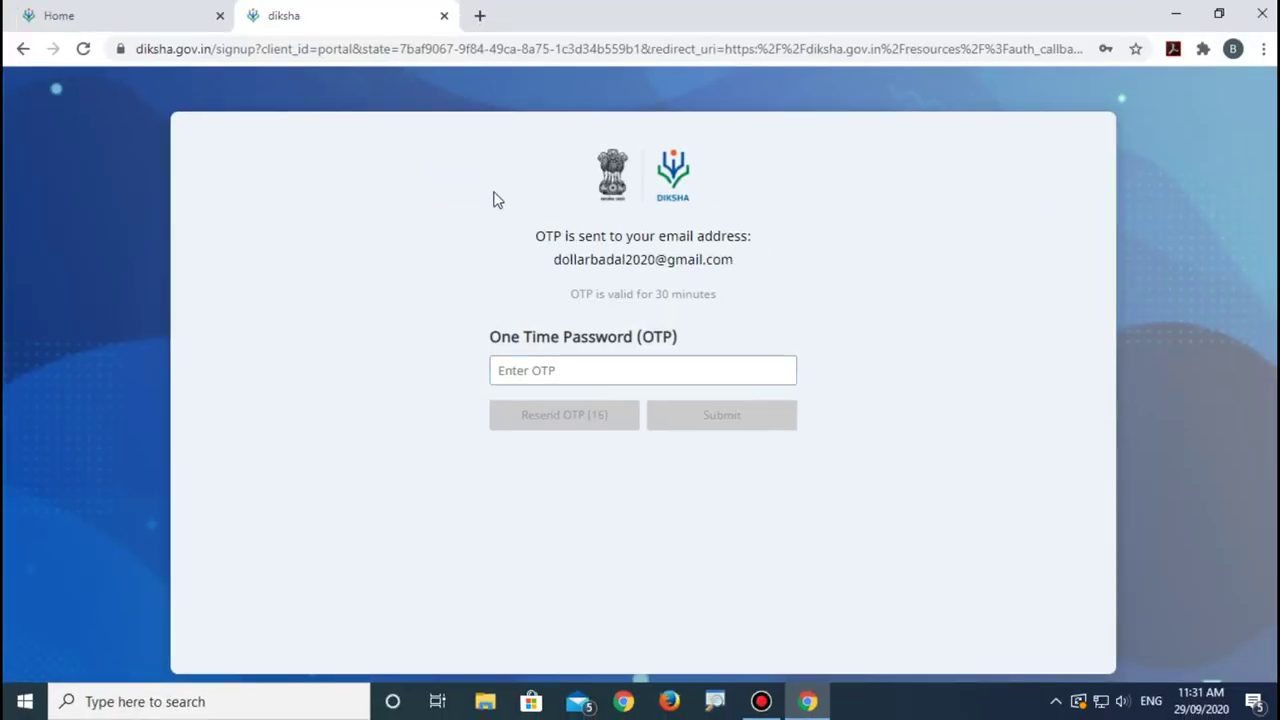
click(480, 16)
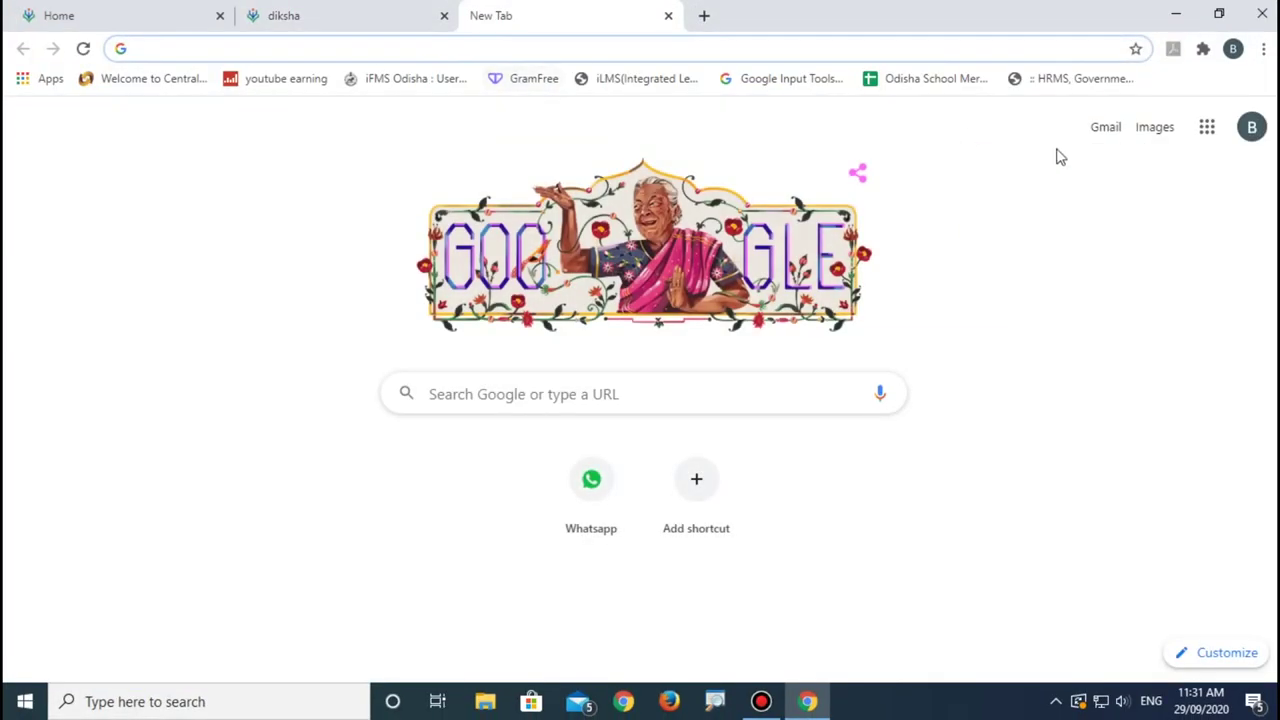
- Read the OTP in Gmail's 'Welcome to DIKSHA' email, then return to the DIKSHA tab
click(1106, 130)
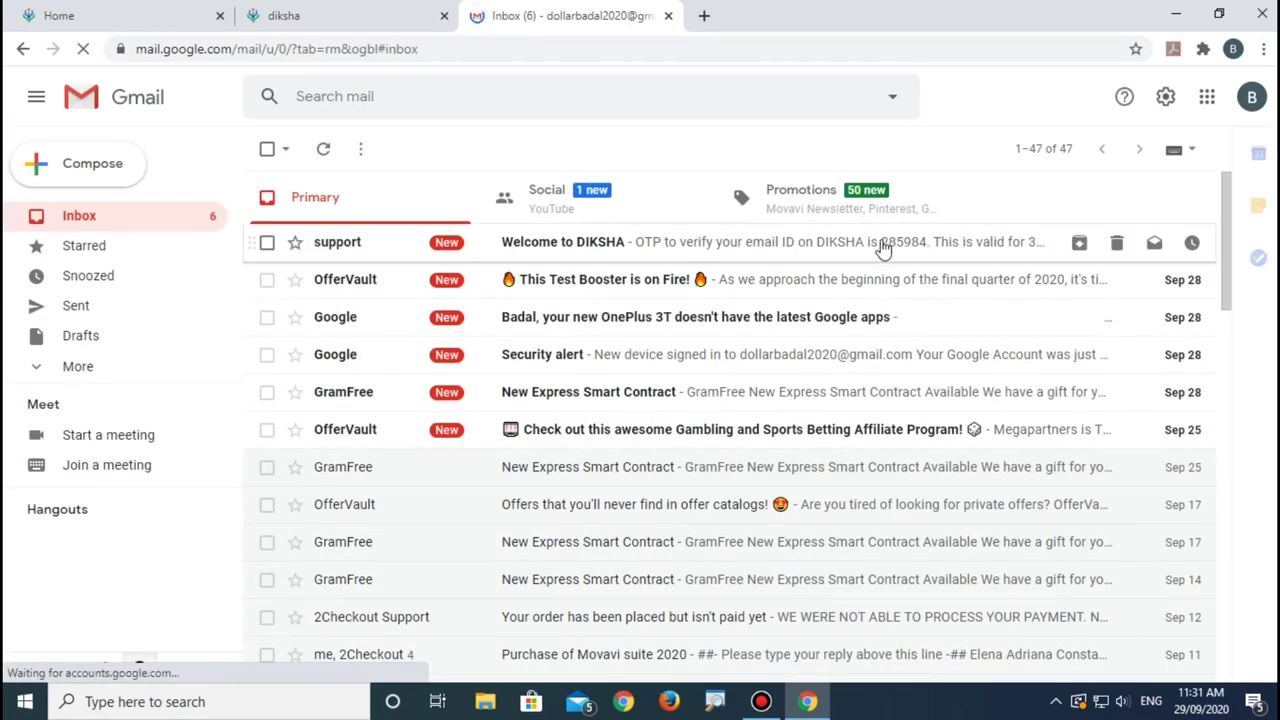
click(593, 243)
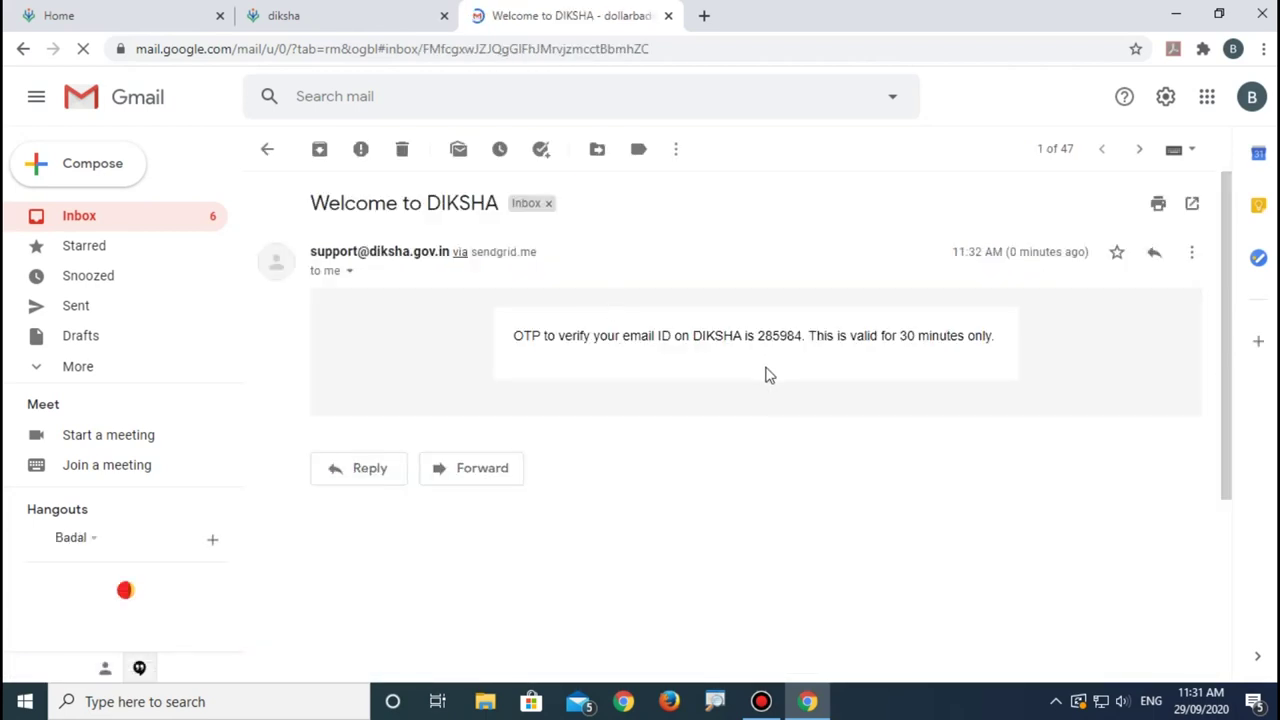
key(ctrl+1)
drag(617, 341, 885, 338)
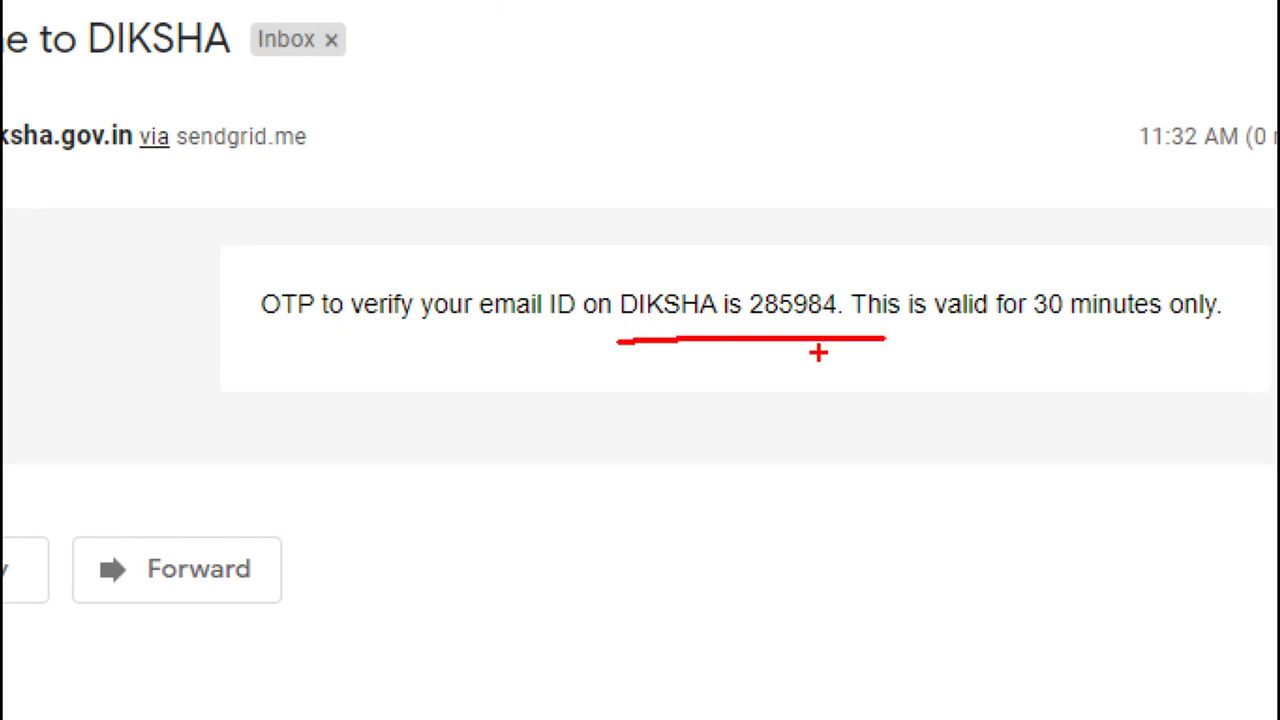
key(Escape)
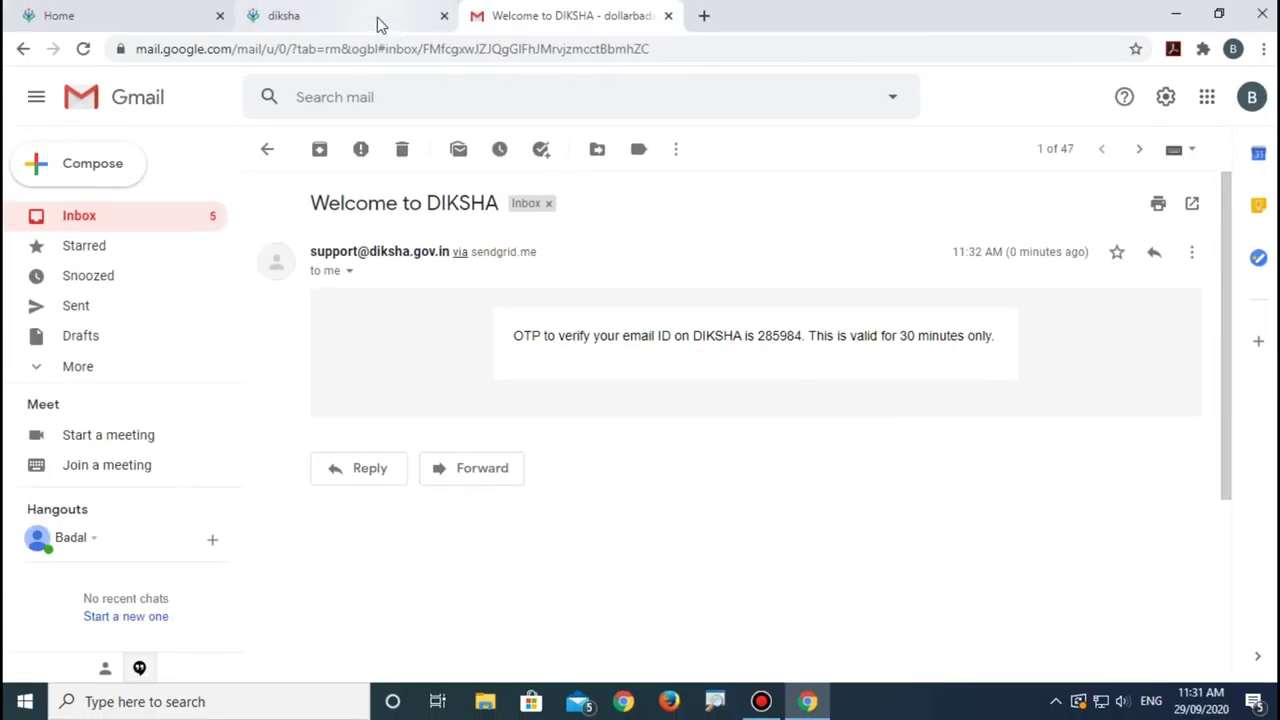
click(377, 23)
- Enter the emailed one-time password and submit it to verify the email address
click(550, 371)
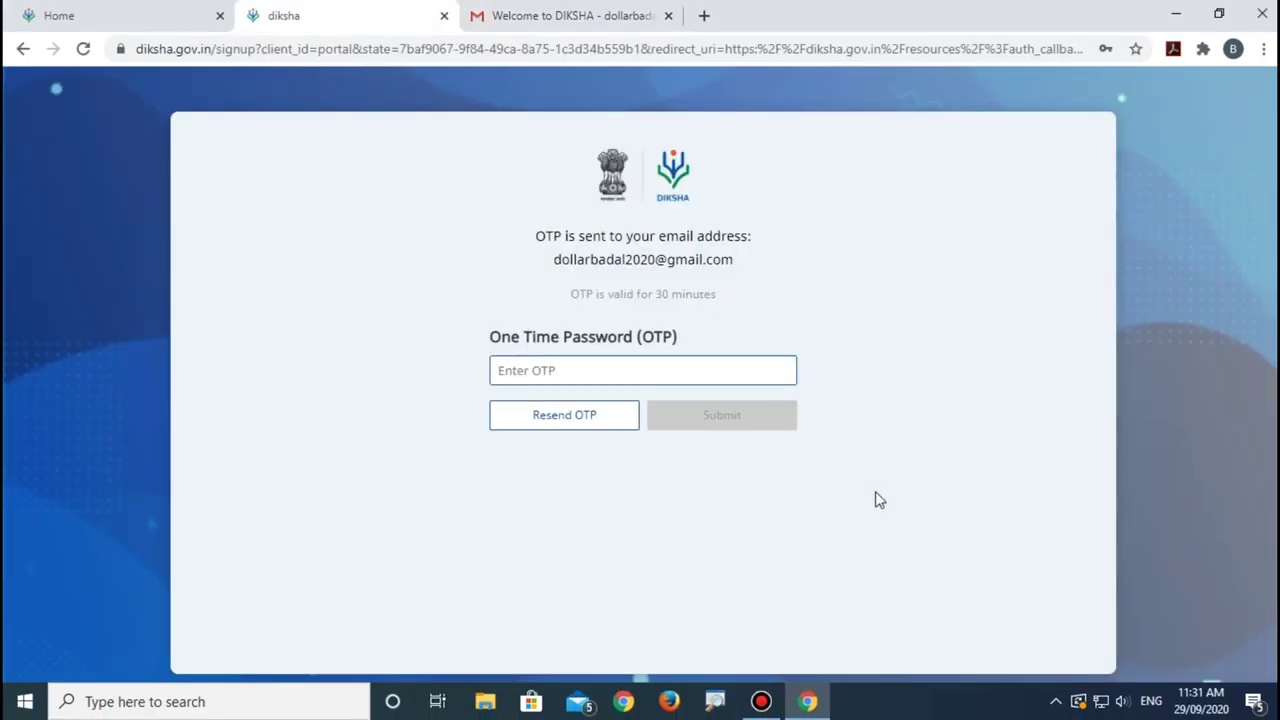
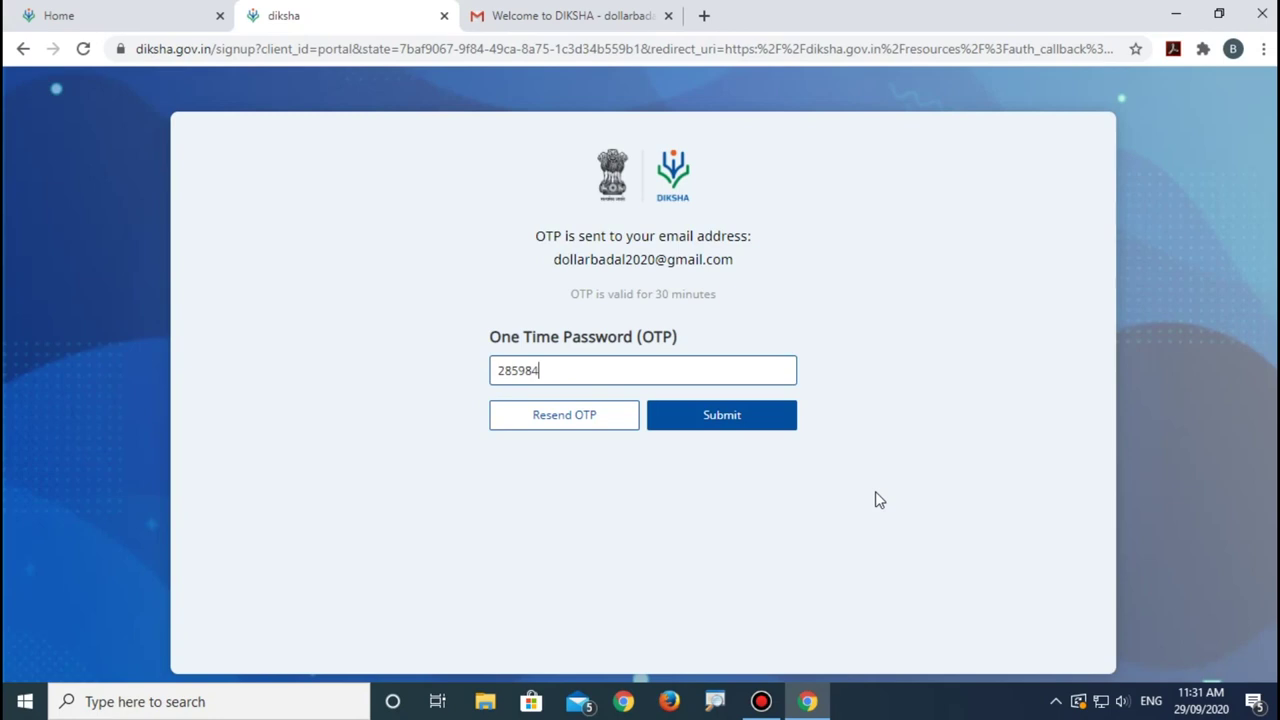
click(712, 420)
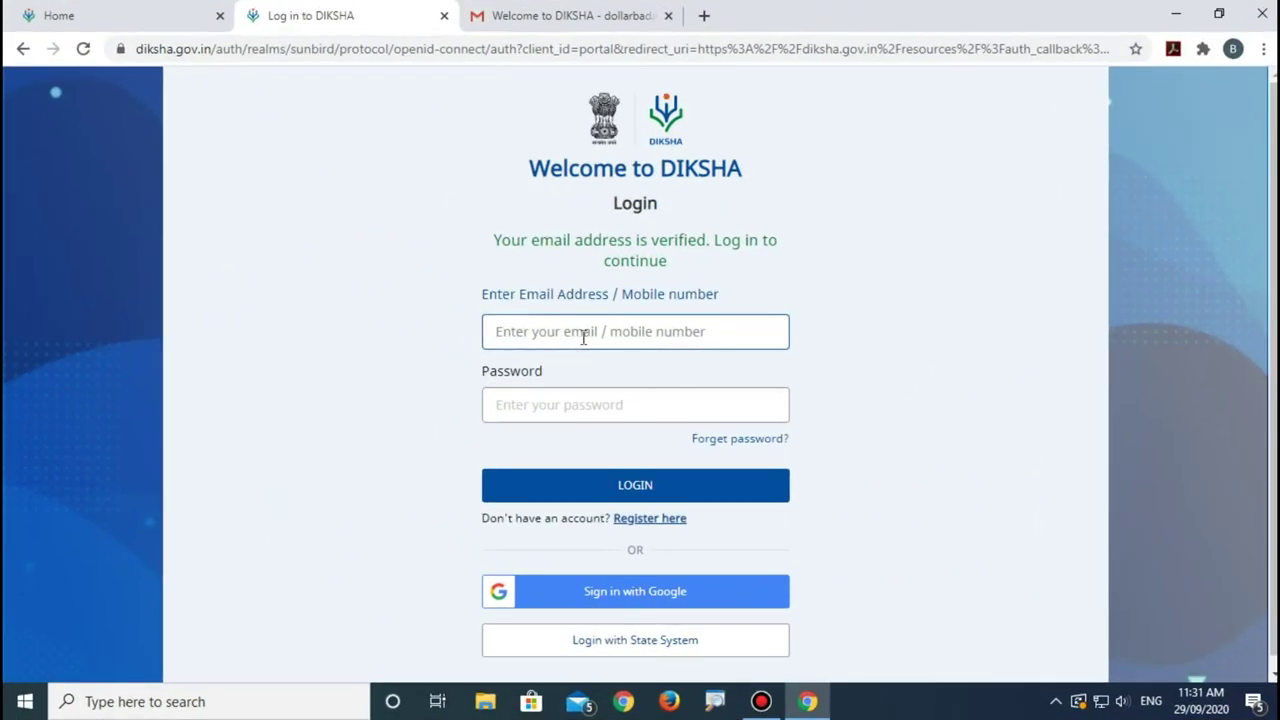
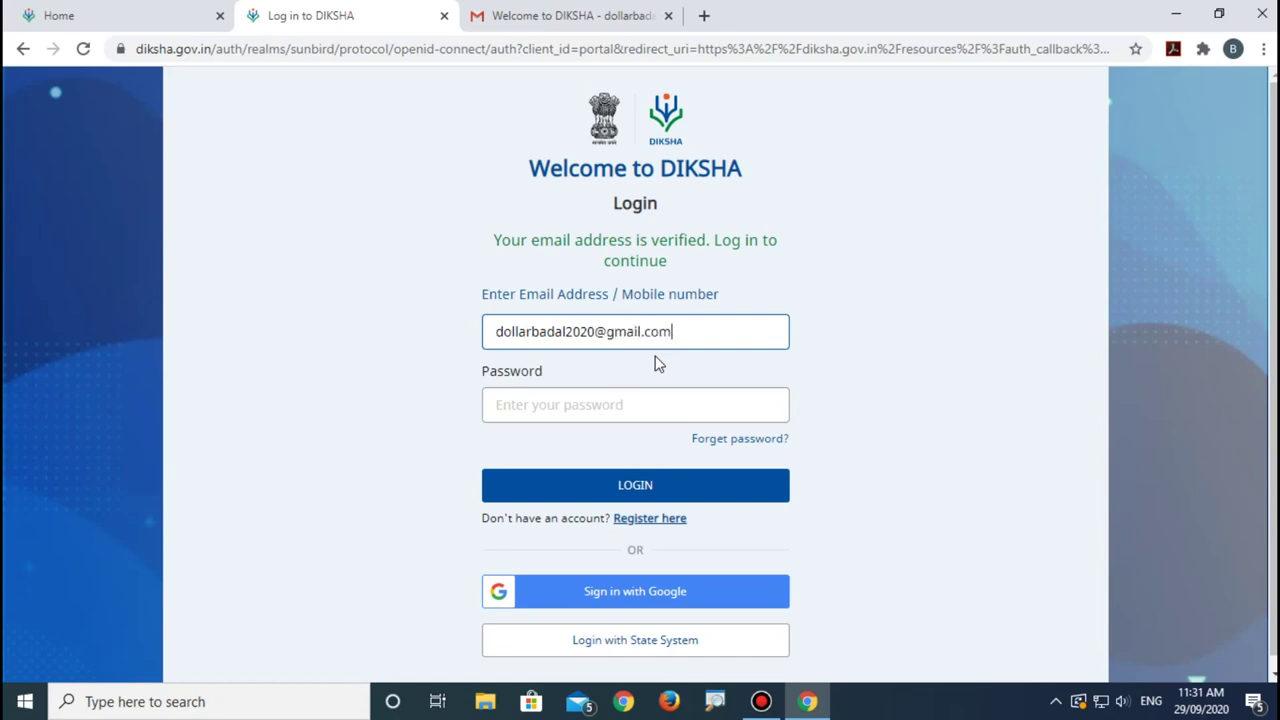
- Log in to DIKSHA with the registered email address and the account password
key(Tab)
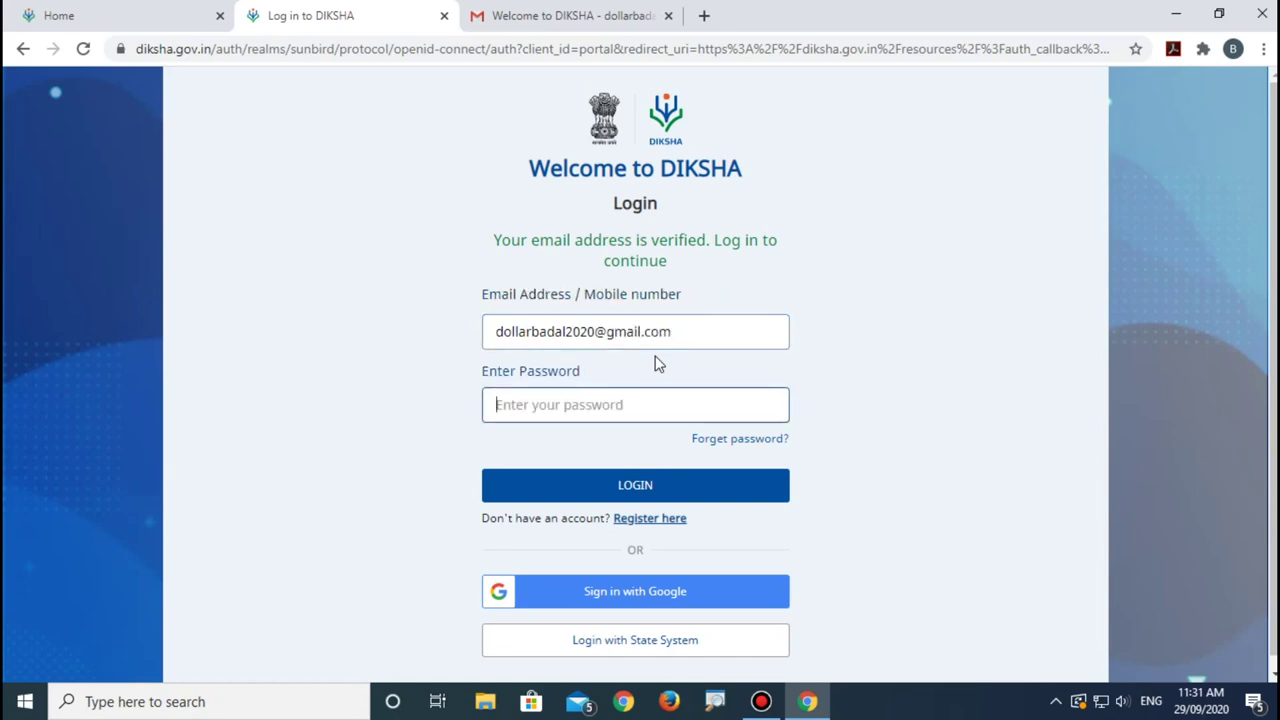
text(••)
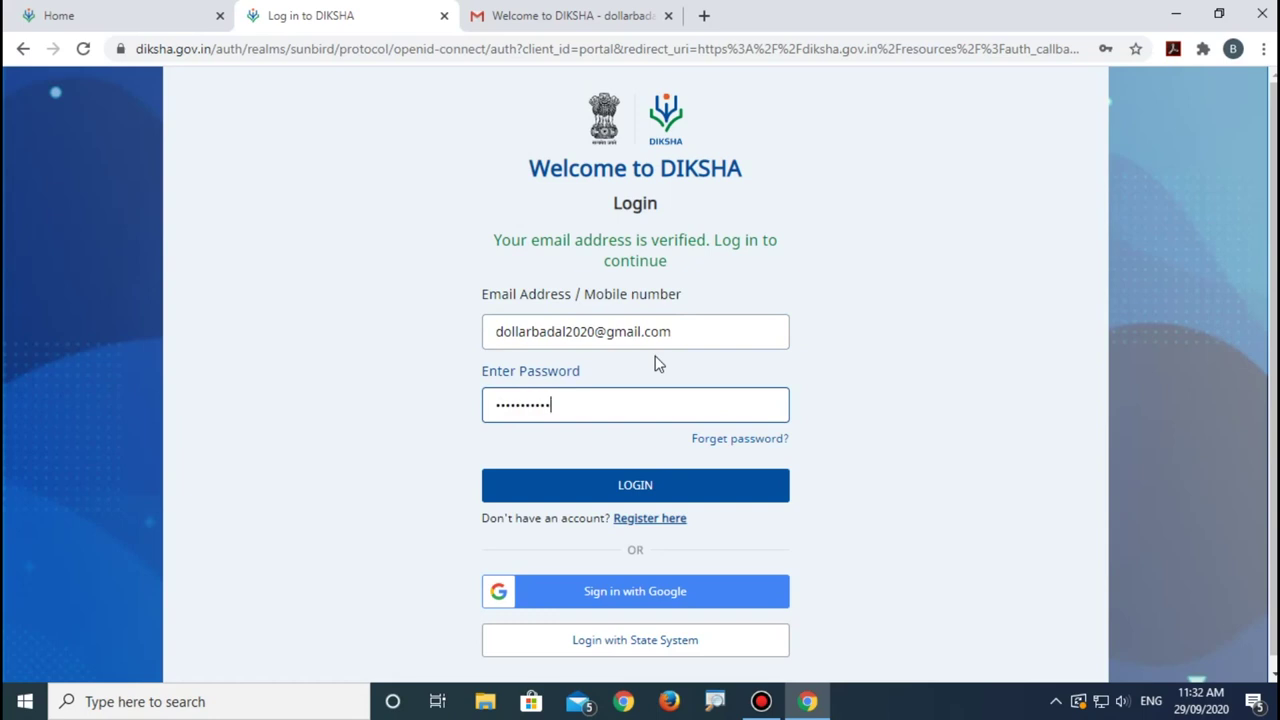
click(658, 363)
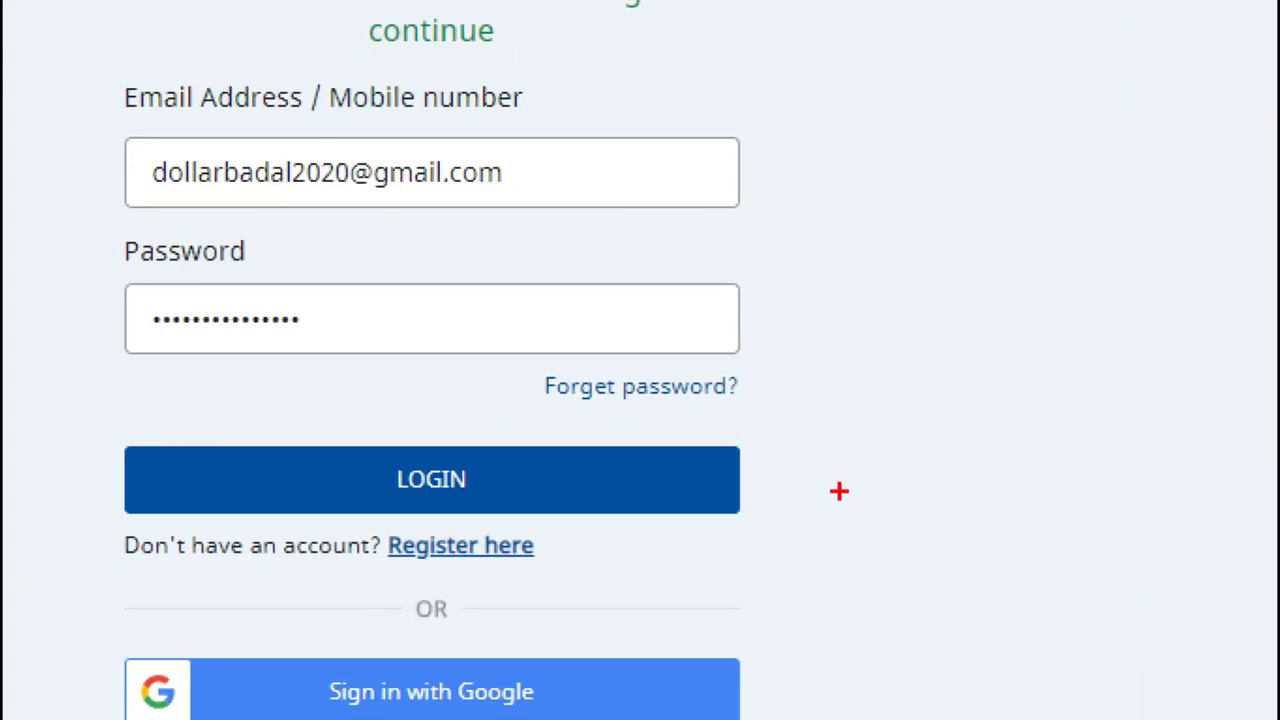
drag(592, 499, 550, 504)
drag(348, 506, 620, 494)
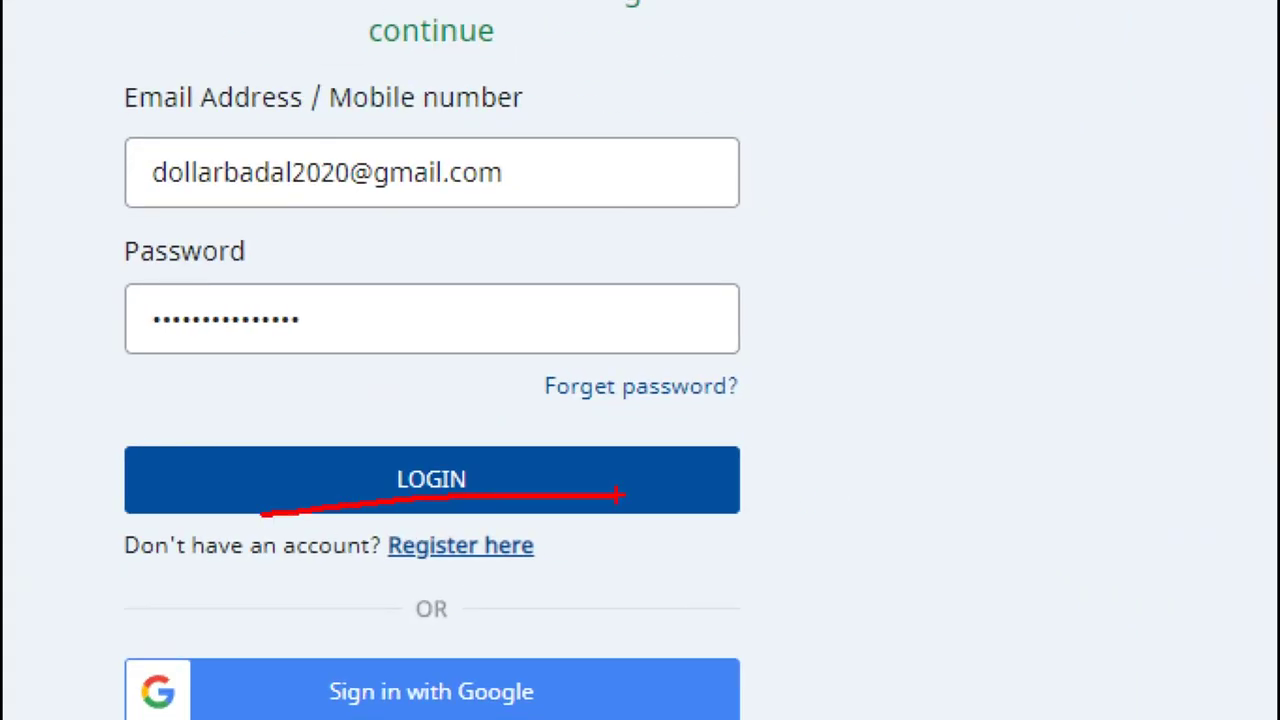
click(690, 495)
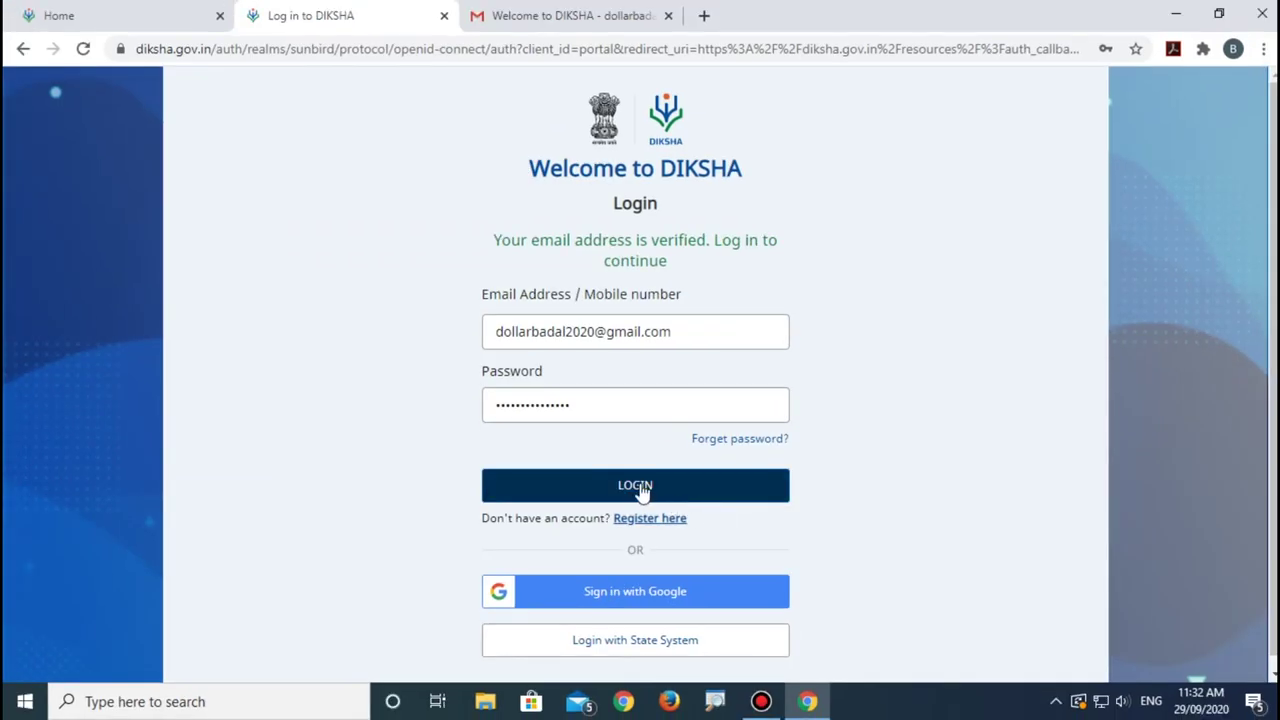
click(640, 490)
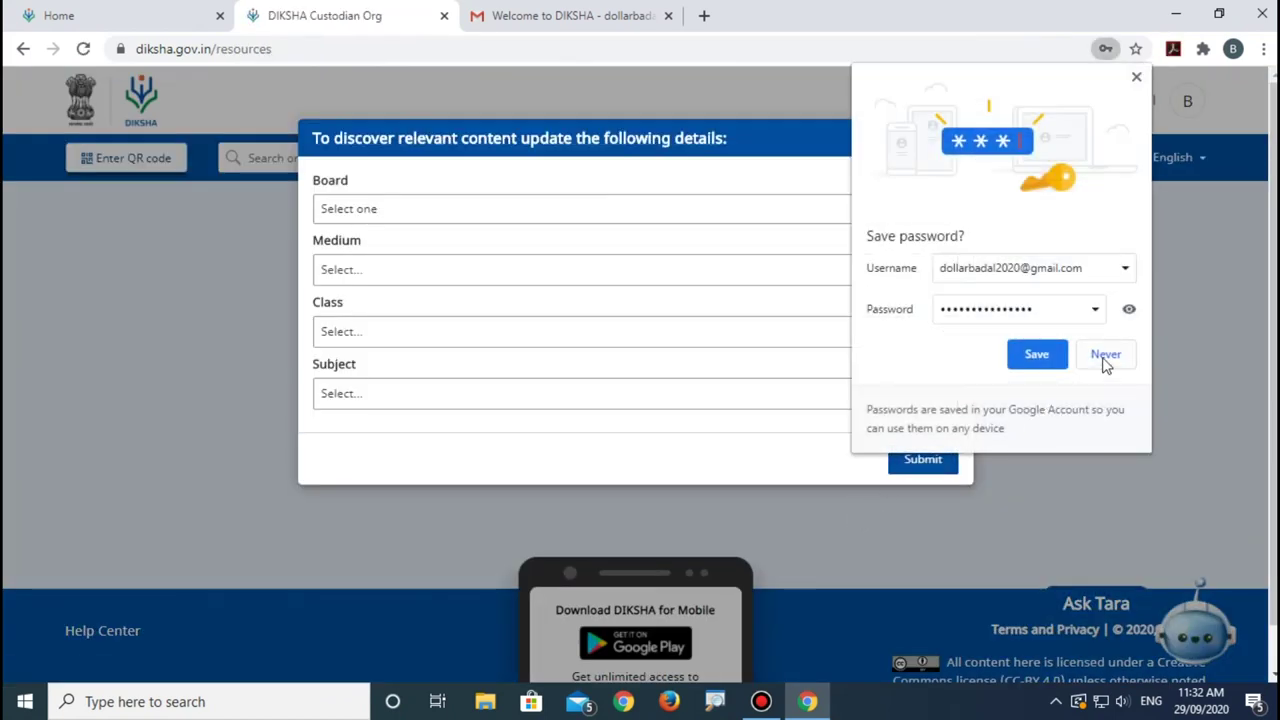
- Decline saving the password in Chrome and choose State (Odisha) as the board
click(1105, 355)
click(472, 222)
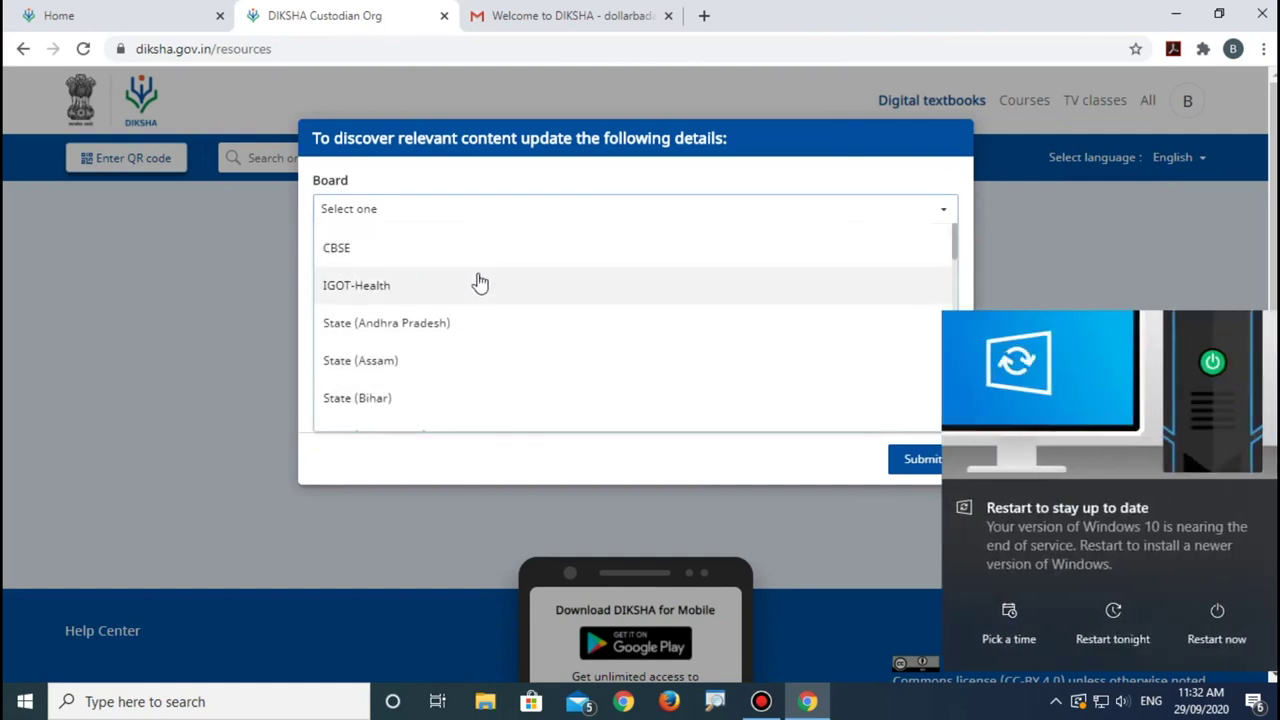
scroll(484, 318, down, 1)
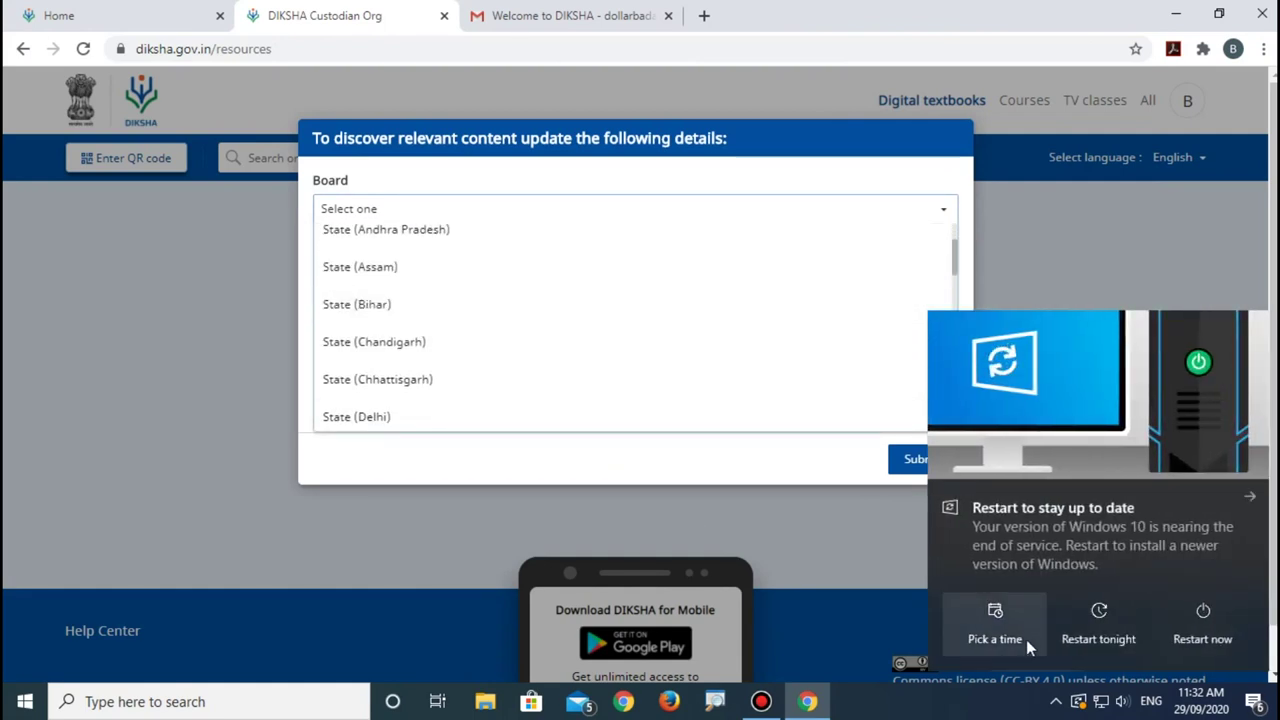
click(1087, 640)
click(397, 223)
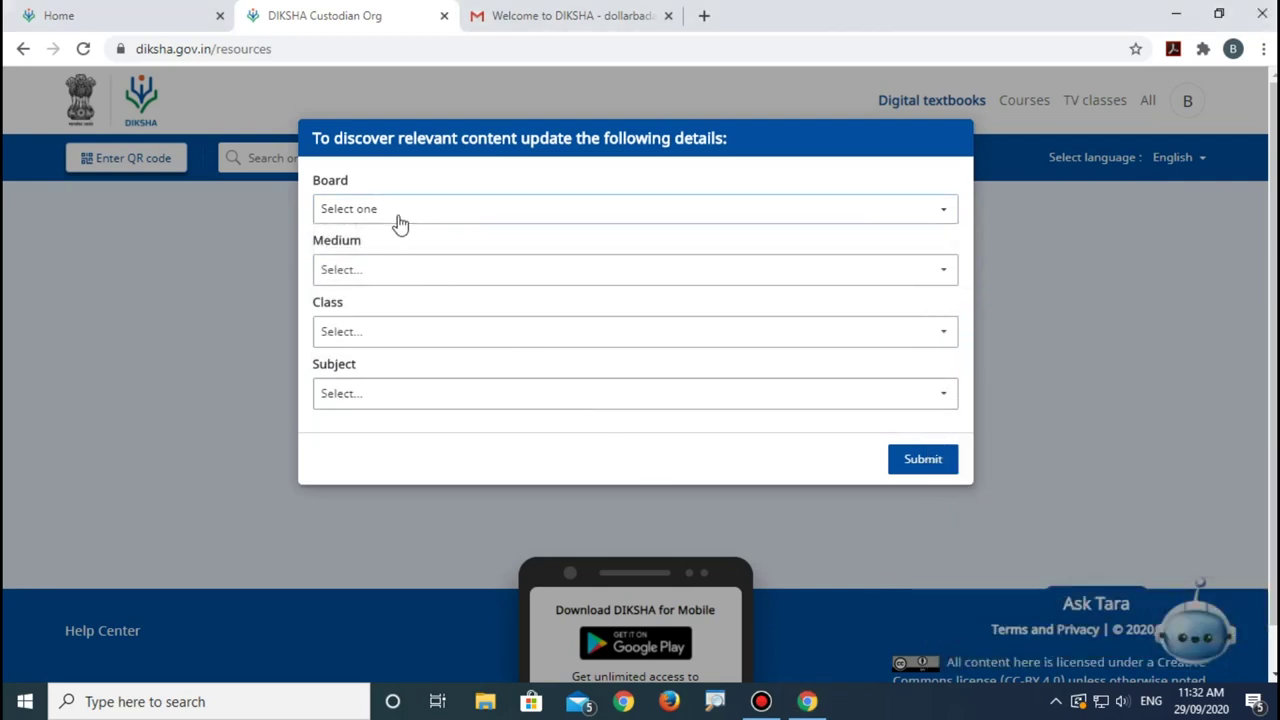
scroll(443, 300, down, 3)
scroll(462, 330, down, 1)
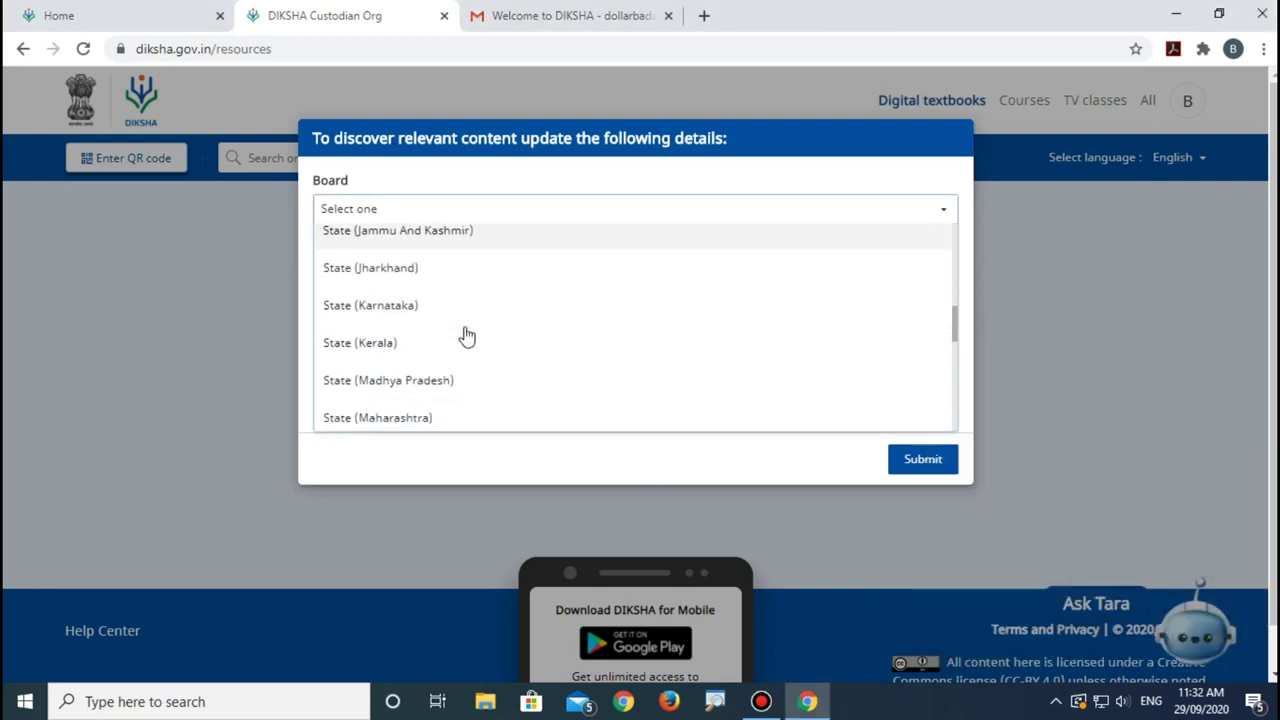
scroll(466, 336, down, 1)
scroll(466, 336, down, 1)
scroll(463, 337, down, 2)
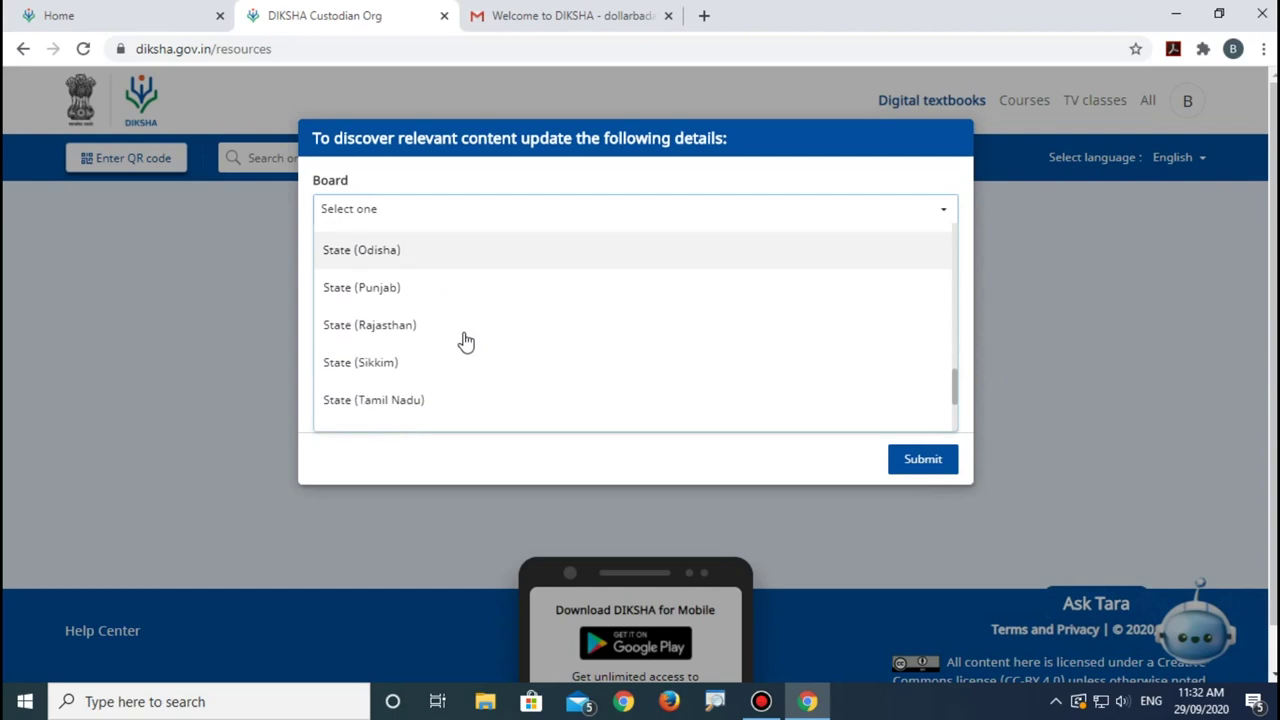
scroll(460, 338, up, 1)
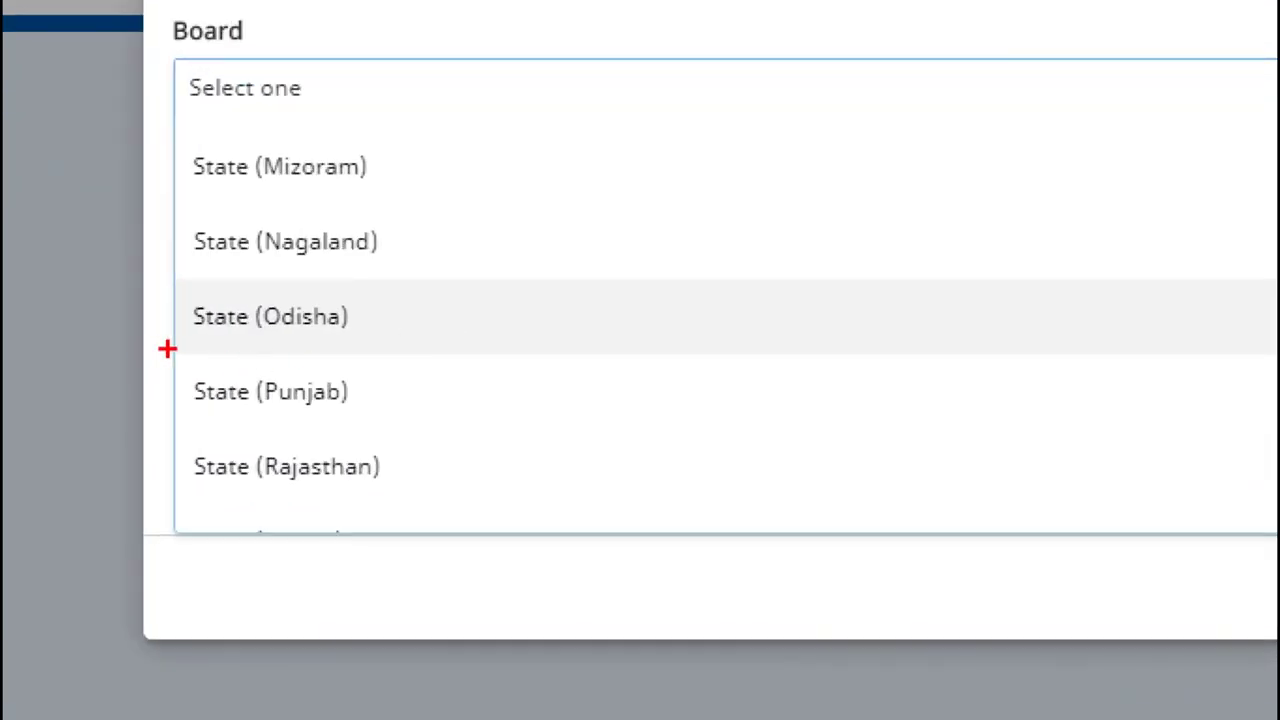
drag(317, 339, 437, 339)
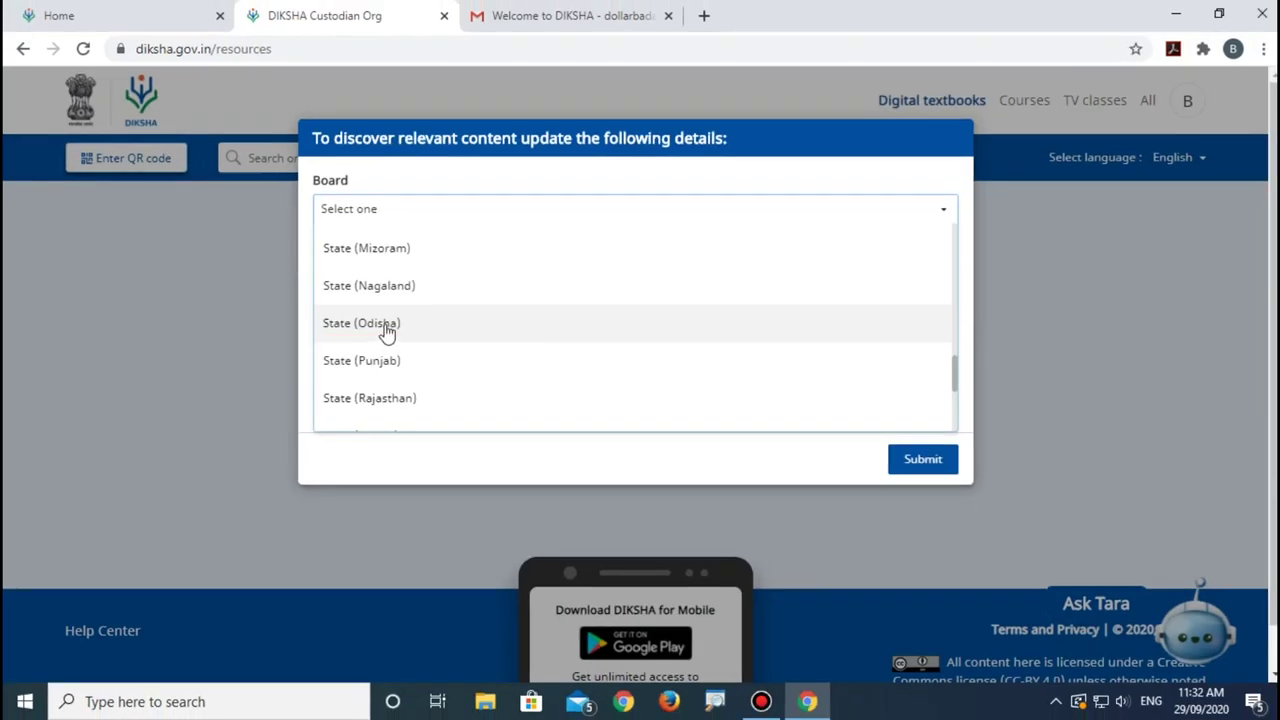
click(386, 333)
- Select Odia in the Medium list, then clear that choice again
click(406, 280)
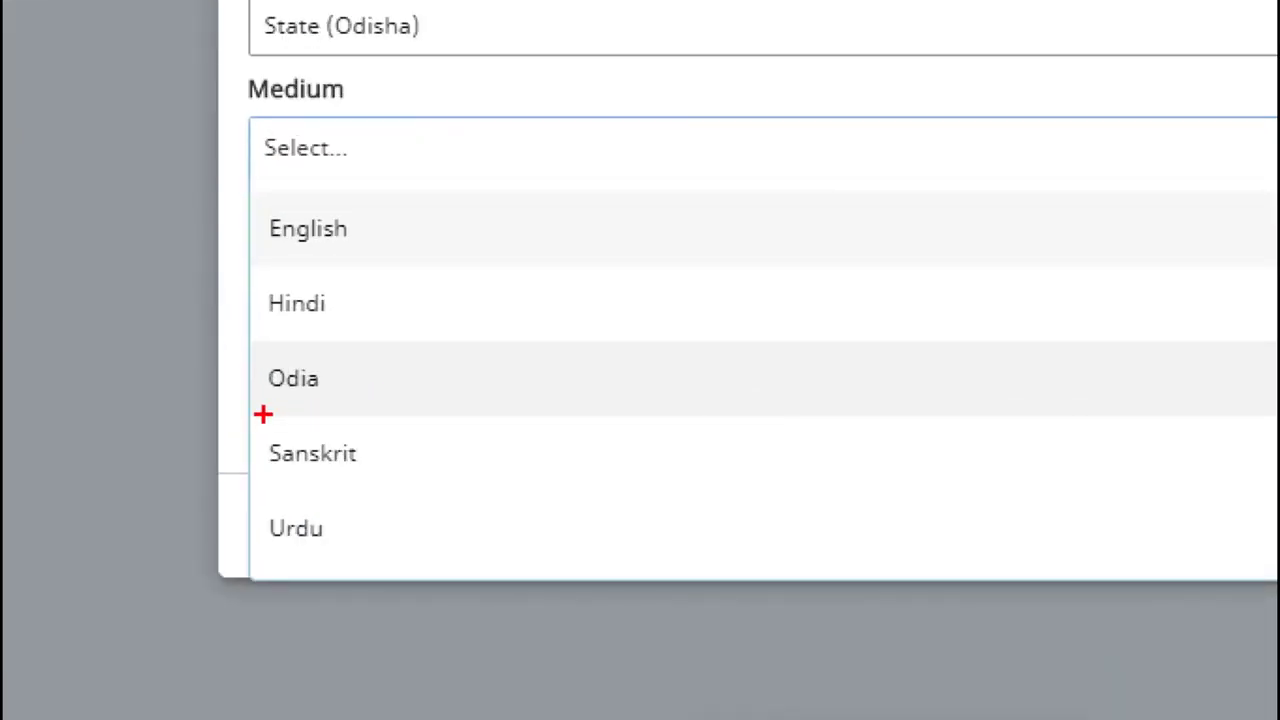
drag(263, 414, 363, 410)
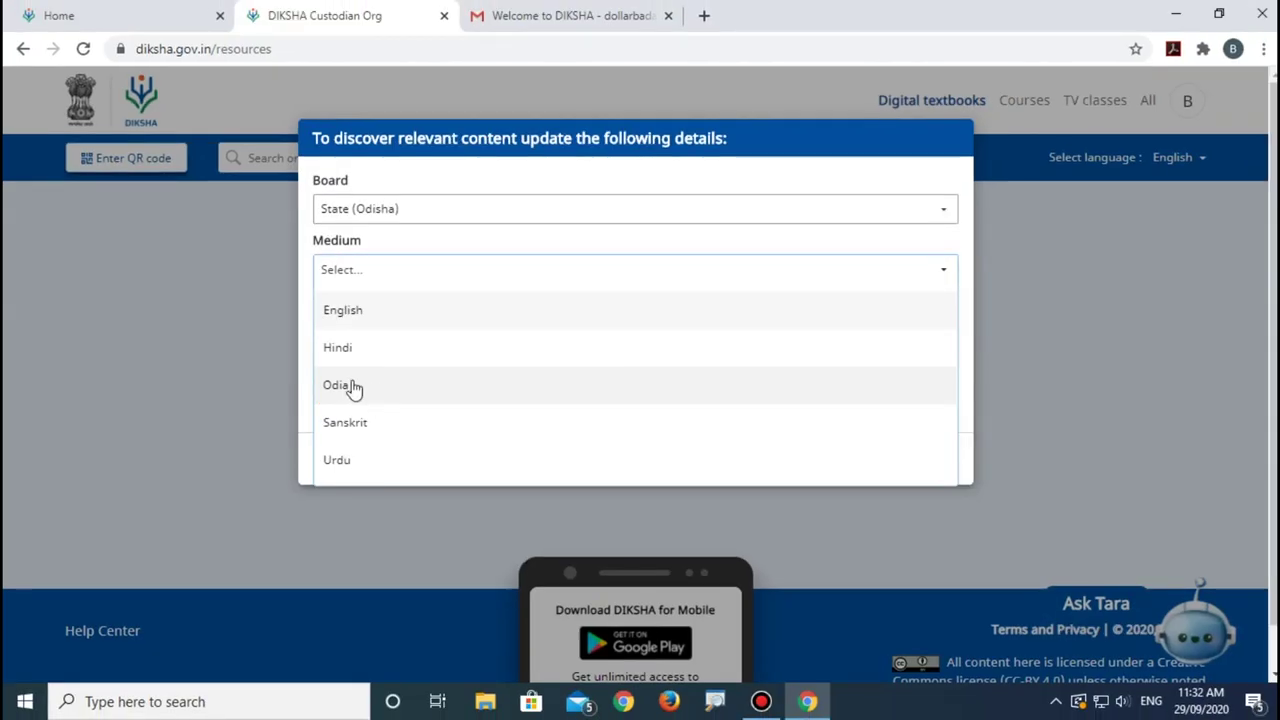
click(352, 389)
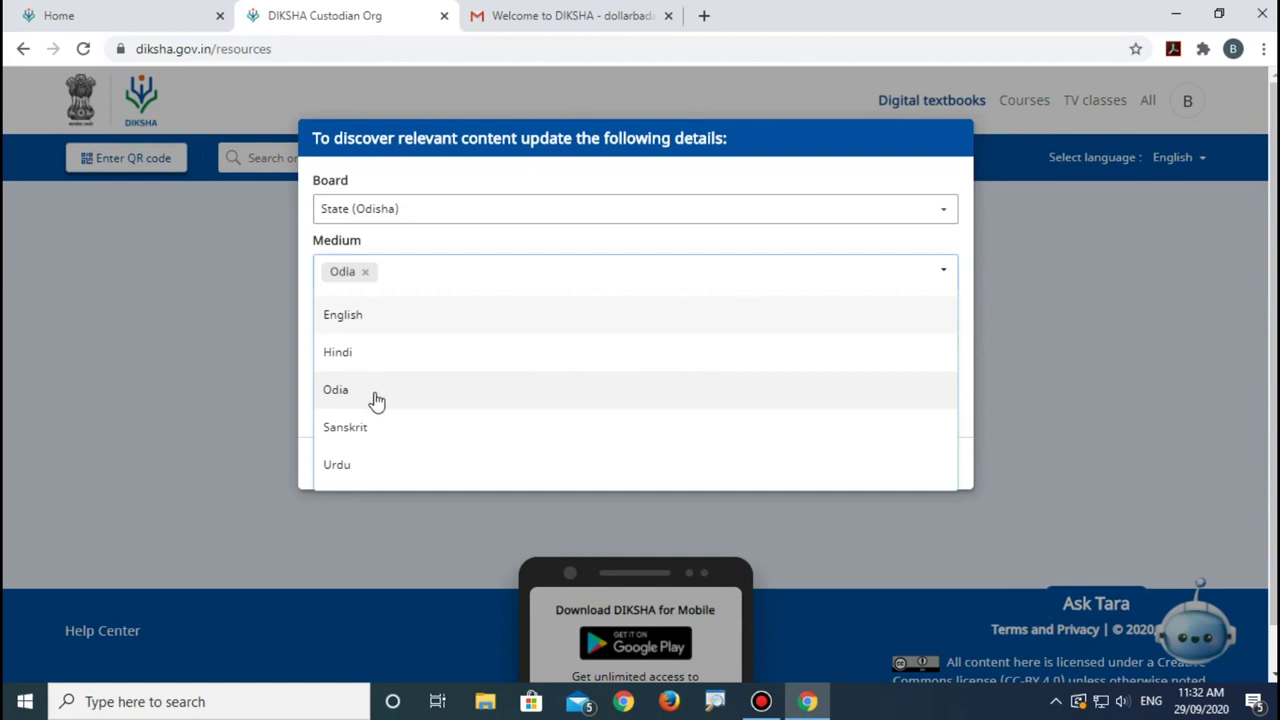
click(367, 398)
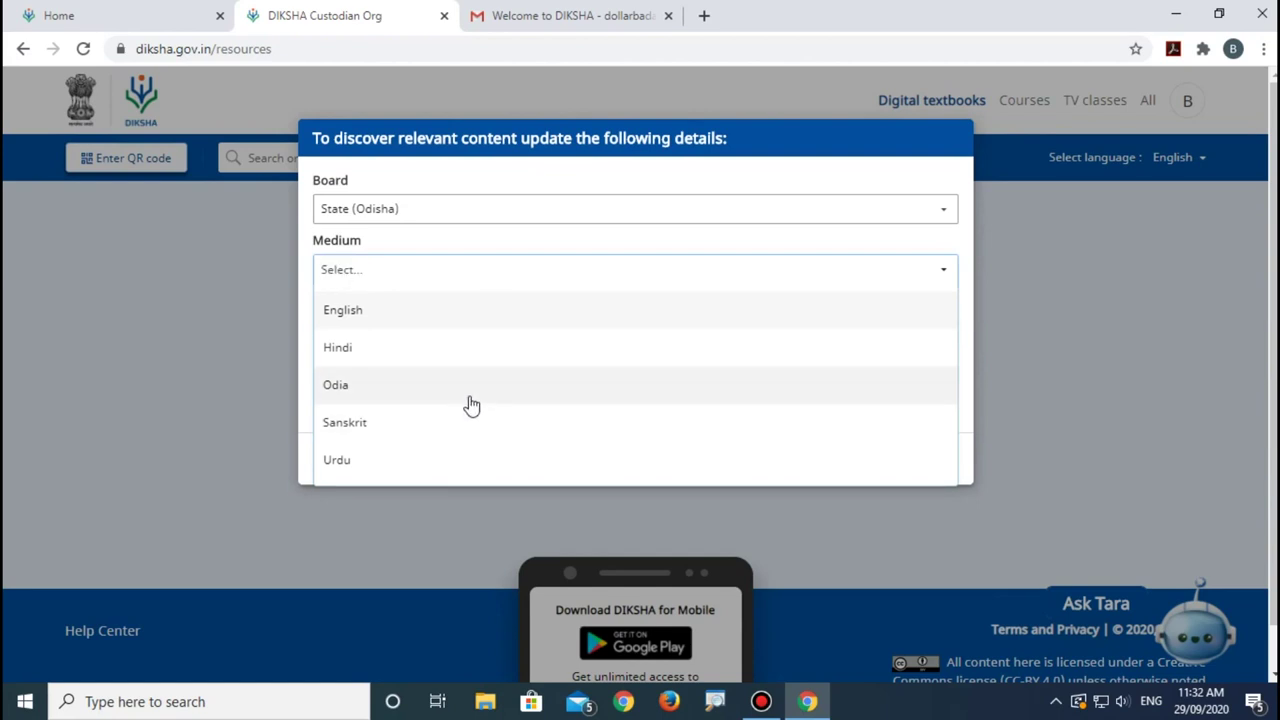
- Choose Odia as the medium and add Classes 1, 2, 3, 4 and 5
click(397, 396)
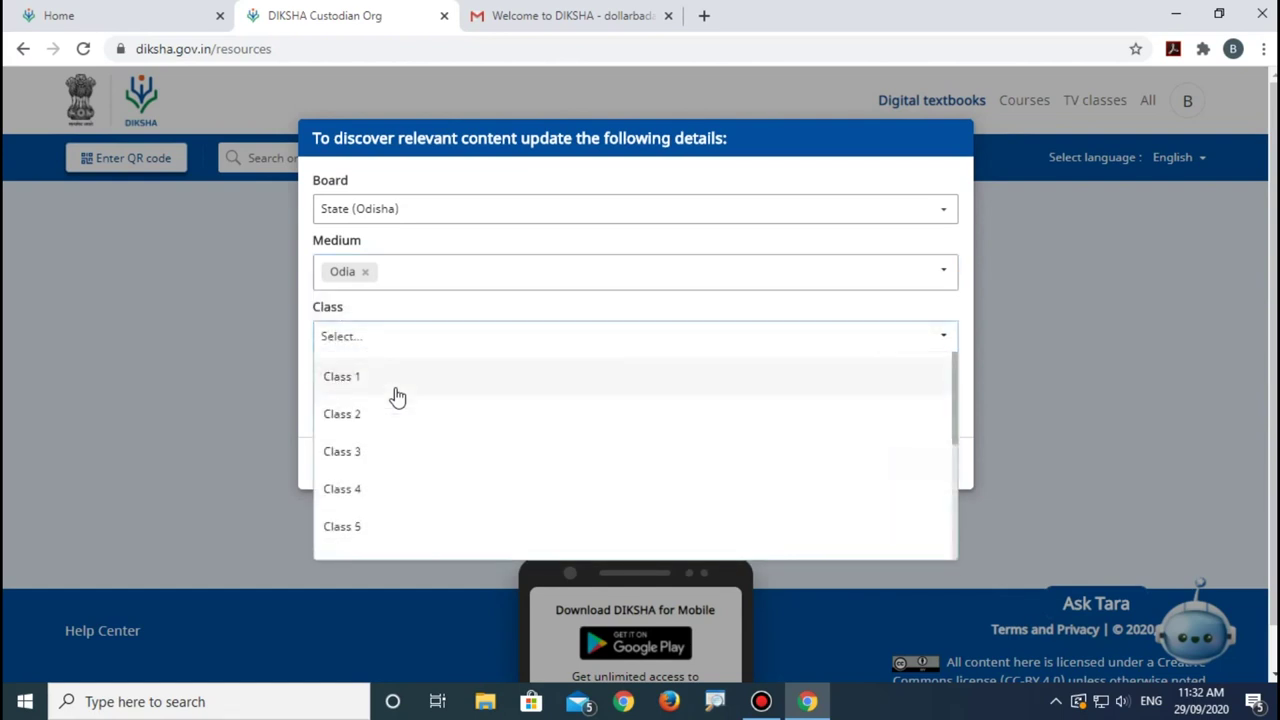
click(380, 384)
click(376, 416)
click(383, 455)
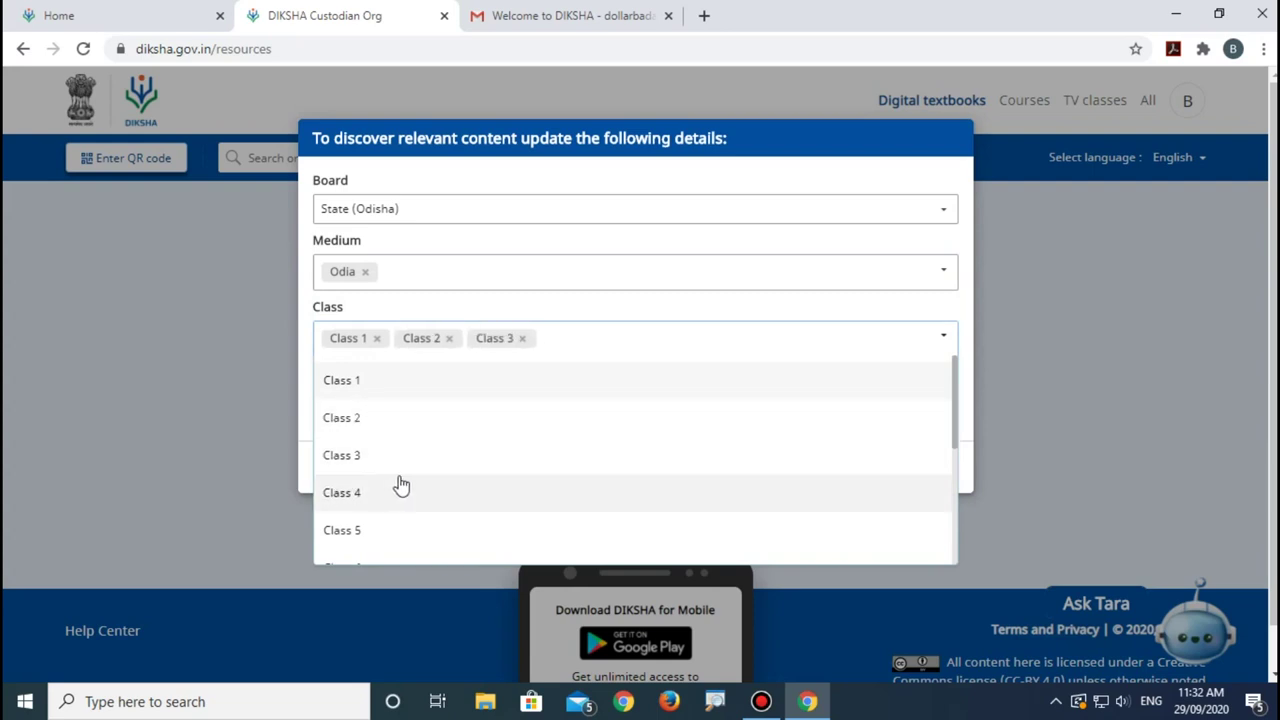
click(378, 493)
click(379, 530)
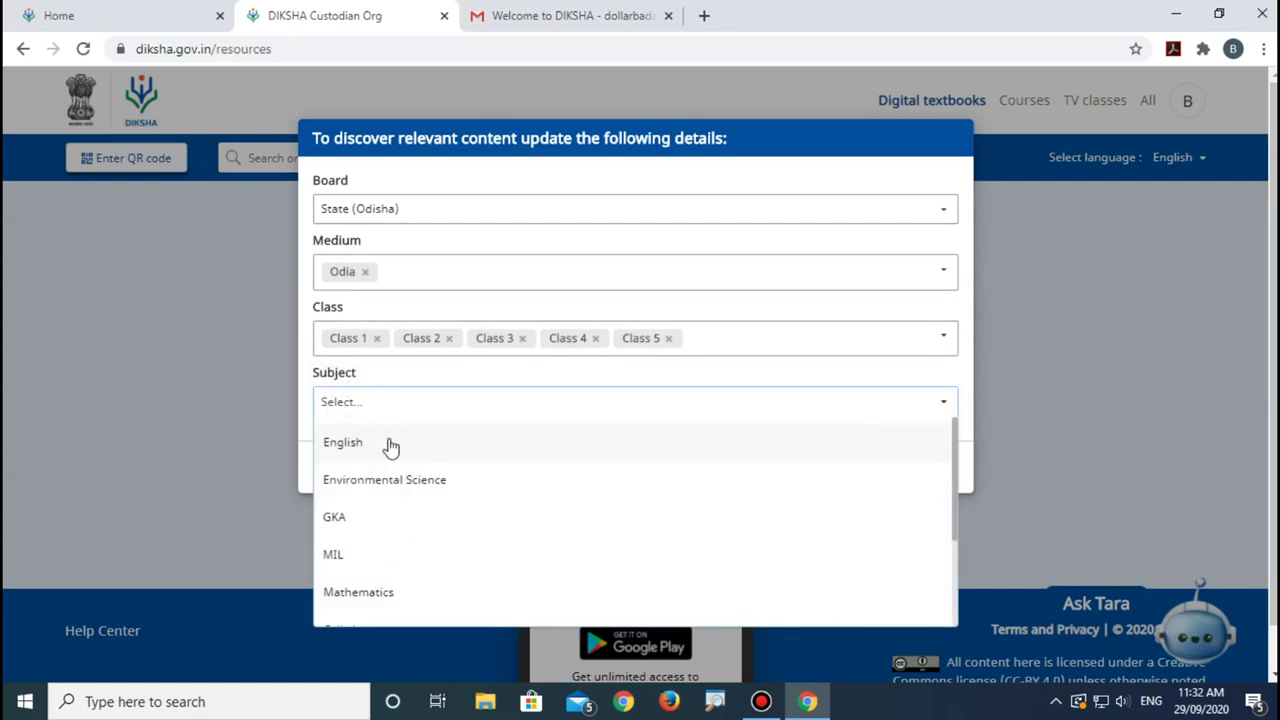
- Add English, Mathematics, Odia Language and Social Science as subjects
click(386, 448)
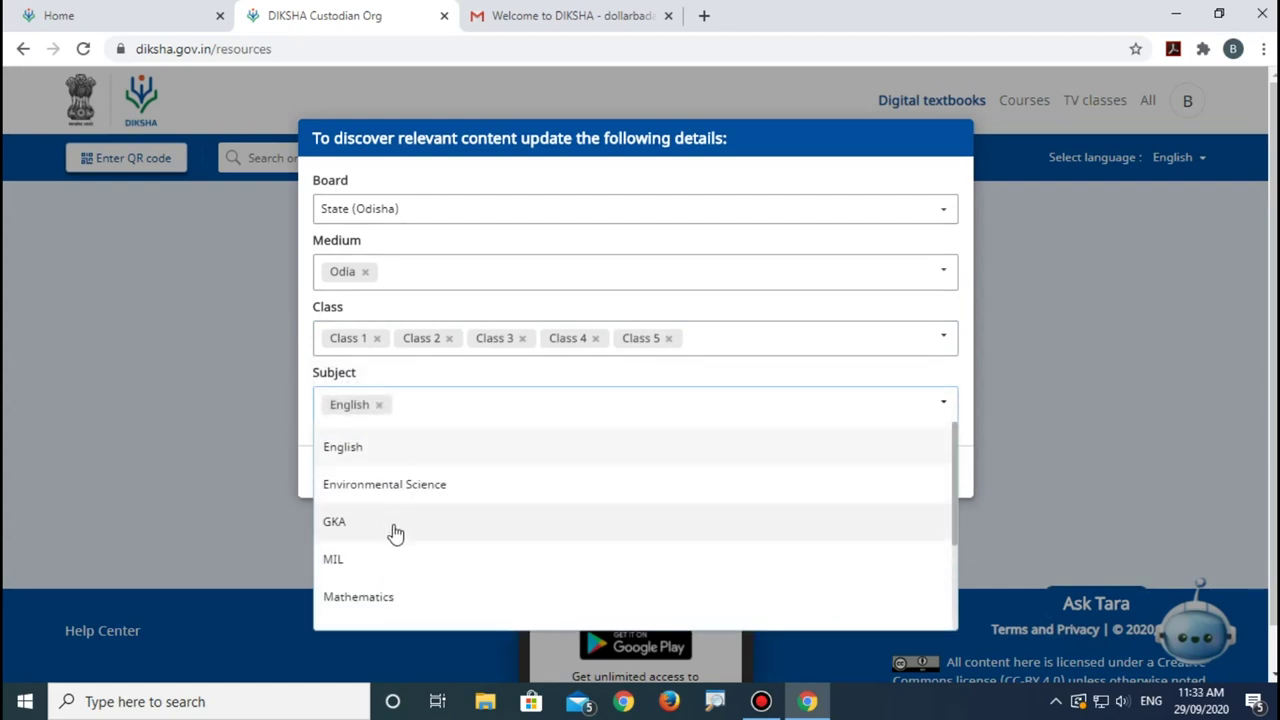
scroll(394, 534, down, 1)
click(380, 514)
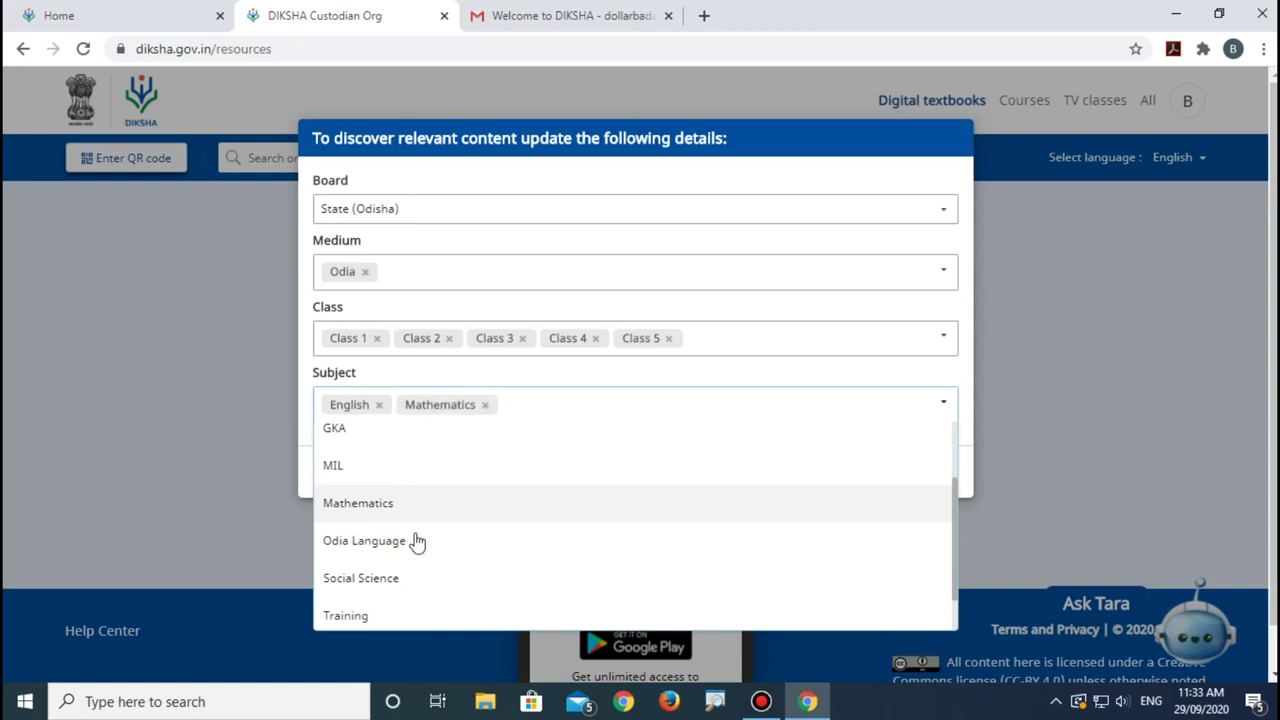
click(410, 552)
click(392, 584)
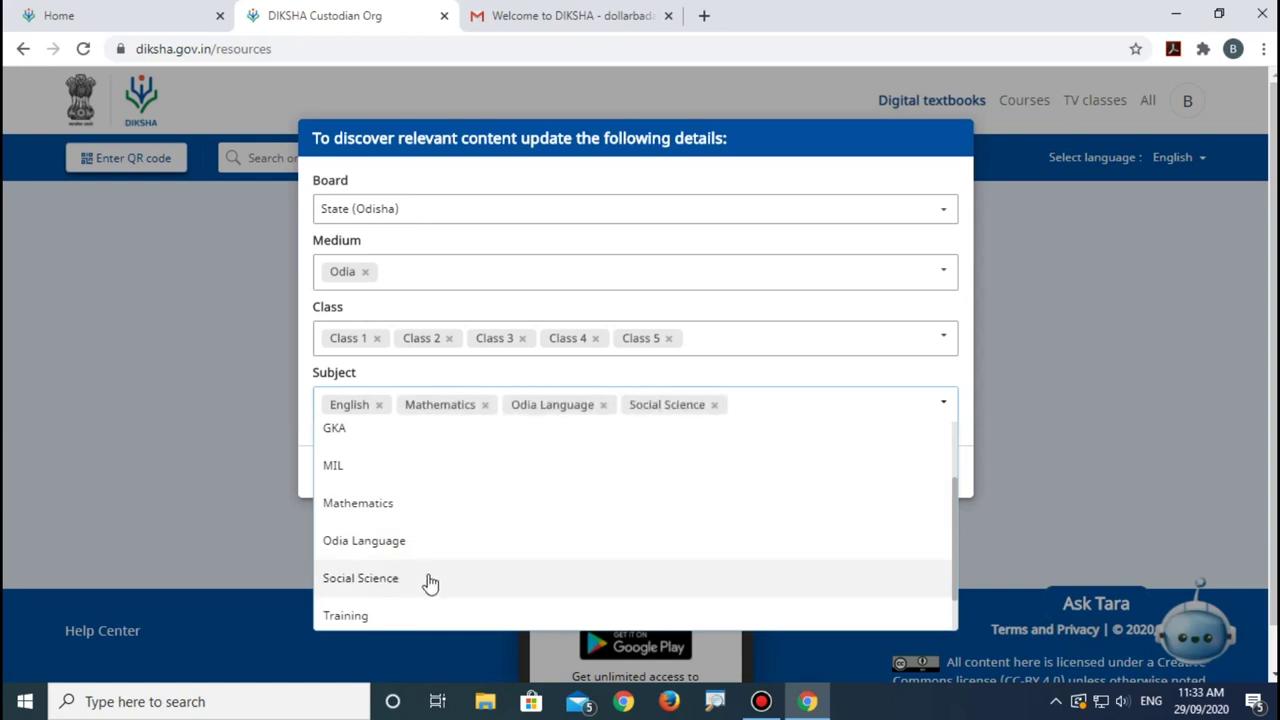
key(Escape)
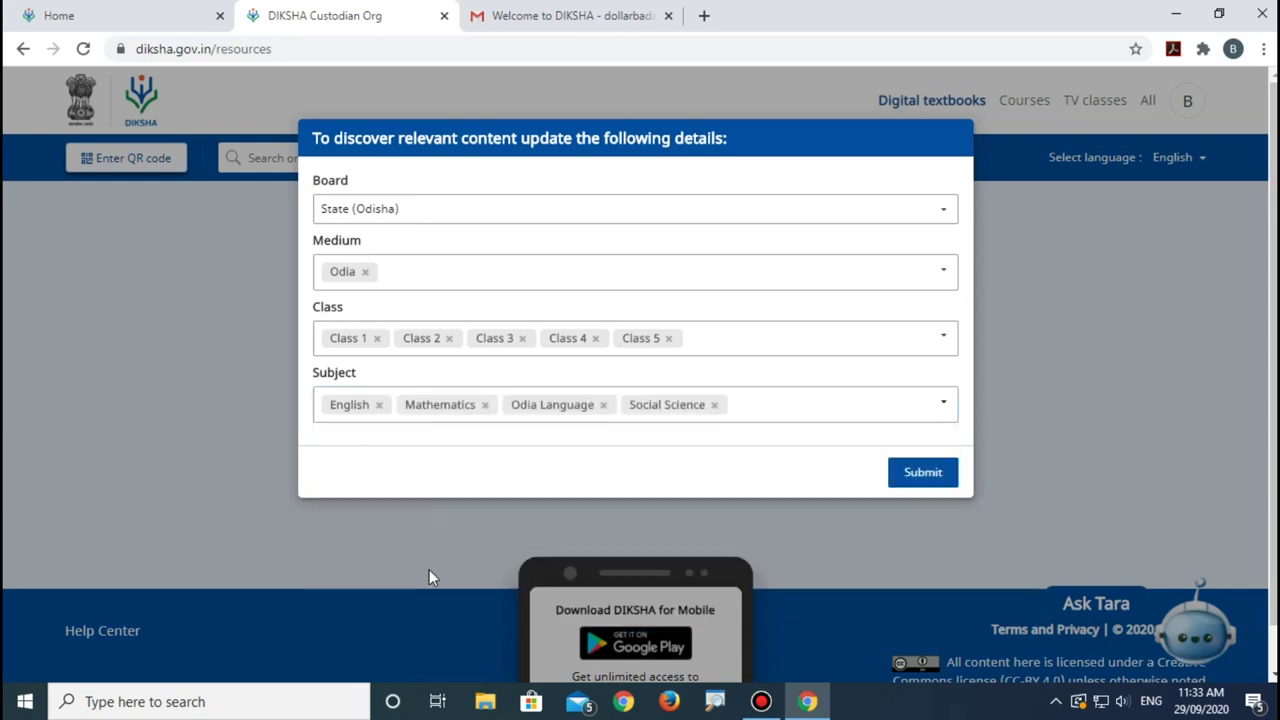
key(ctrl+1)
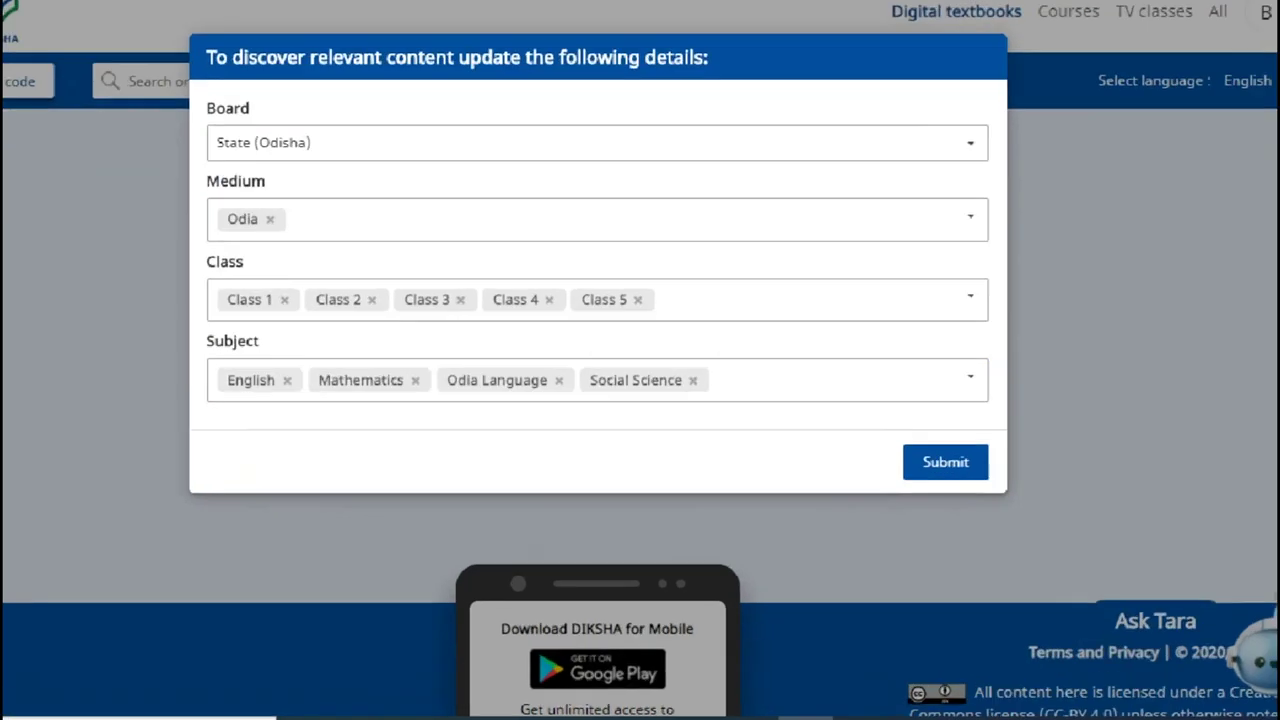
drag(875, 492, 920, 484)
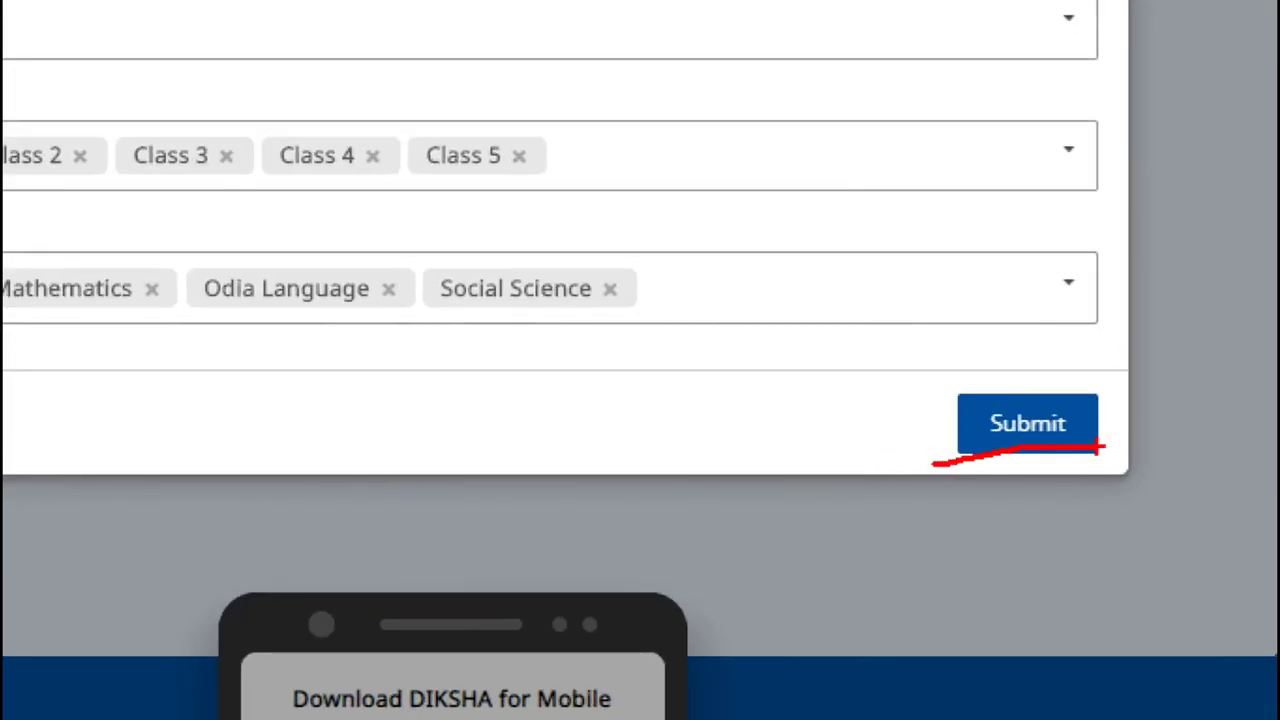
key(Escape)
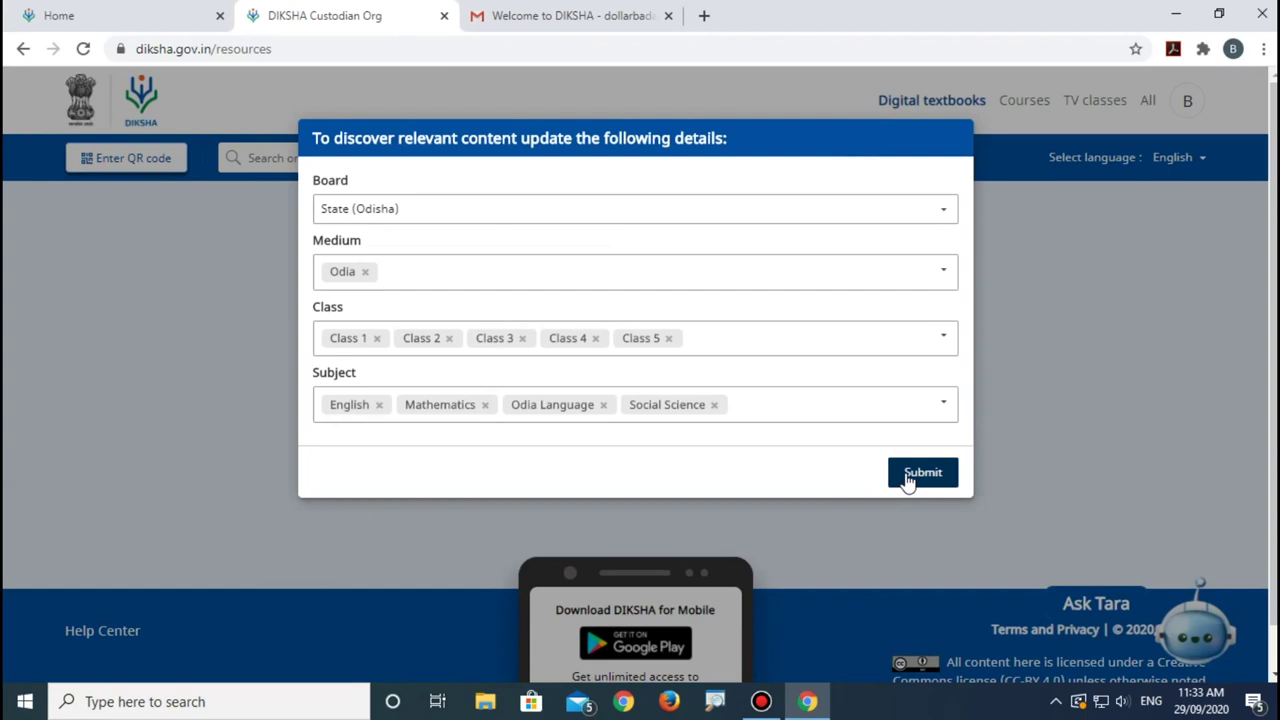
- Submit the content preferences and register with the Teacher role
click(908, 480)
click(450, 368)
key(ctrl+1)
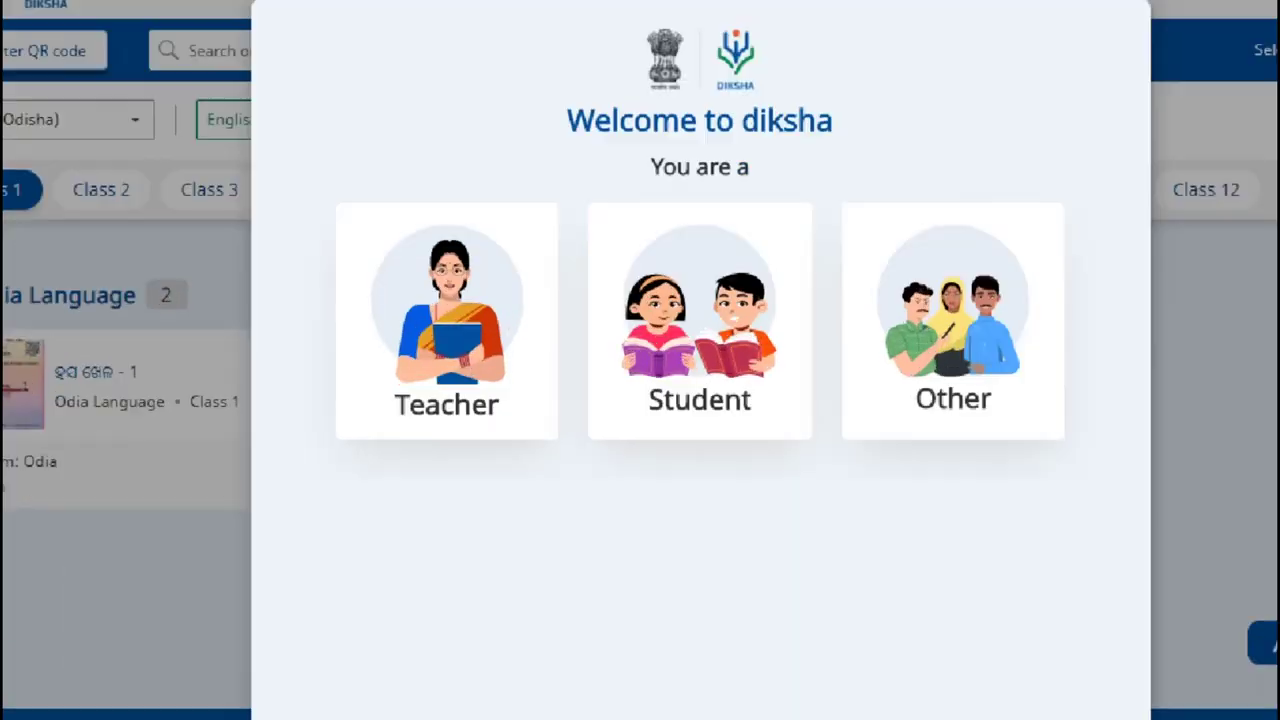
drag(355, 447, 605, 437)
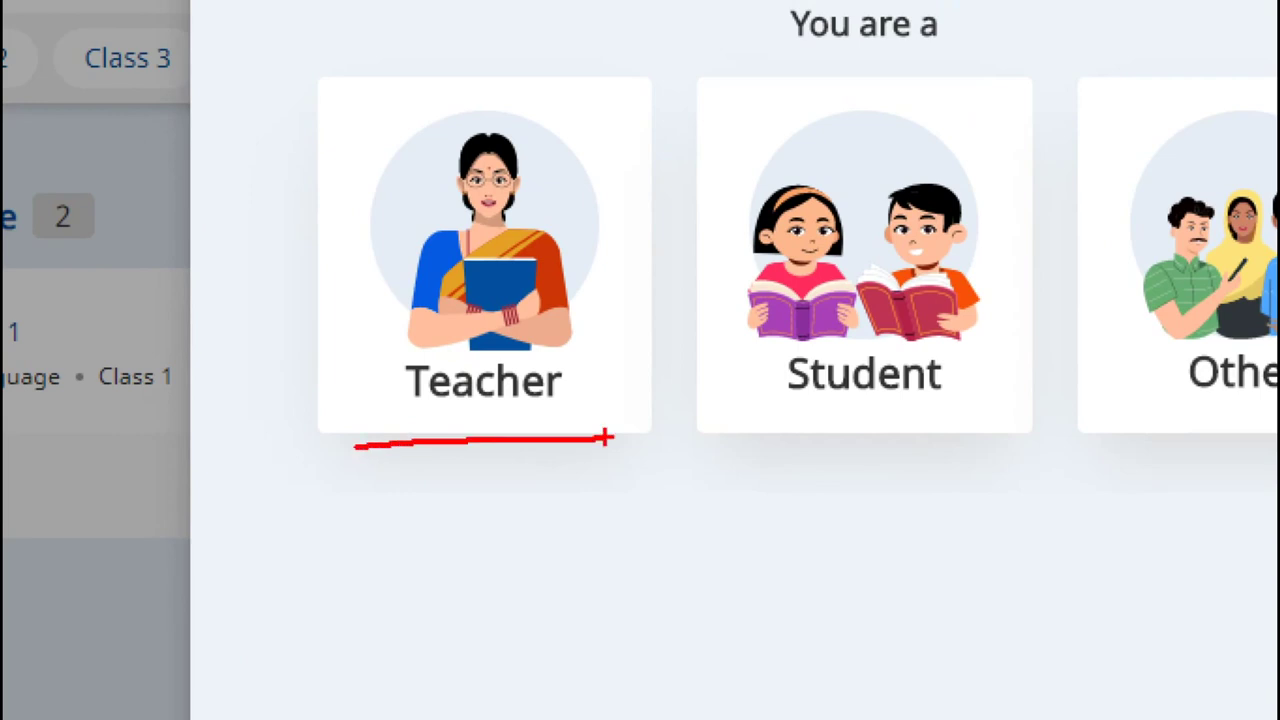
key(Escape)
click(455, 398)
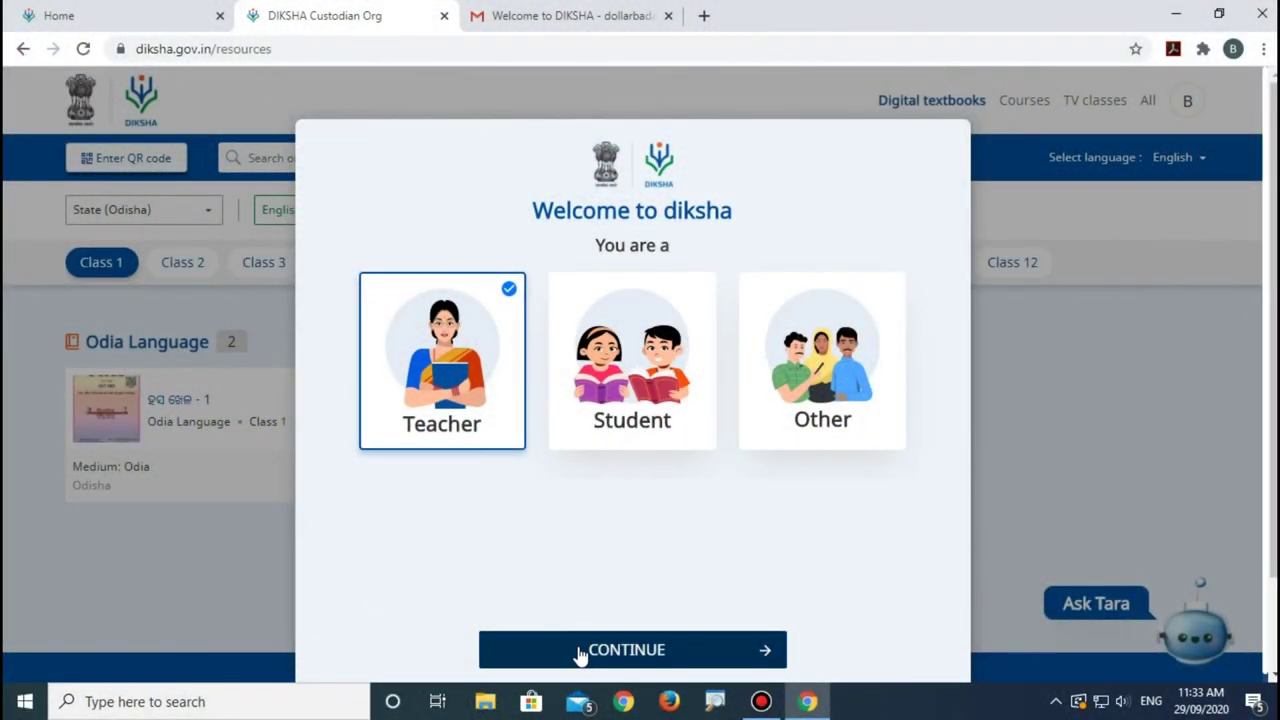
click(580, 652)
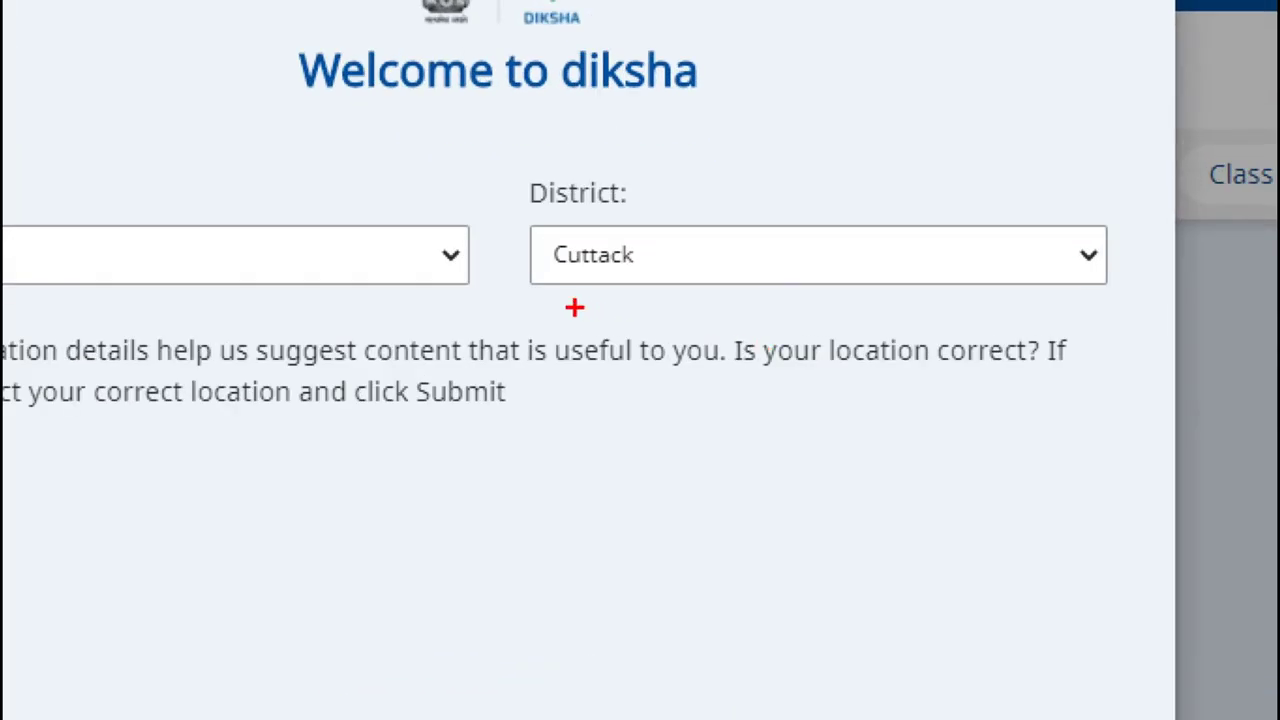
- Set the location to Odisha with Mayurbhanj as the district and submit it
drag(574, 307, 842, 304)
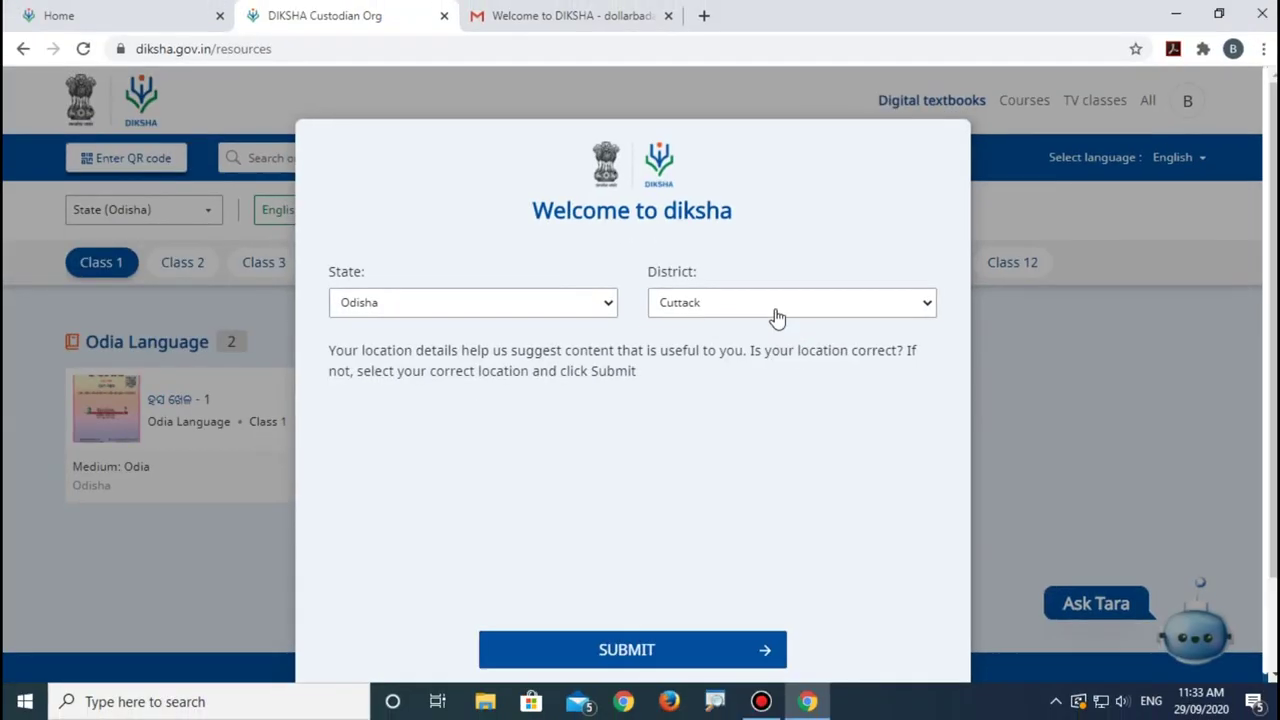
click(771, 308)
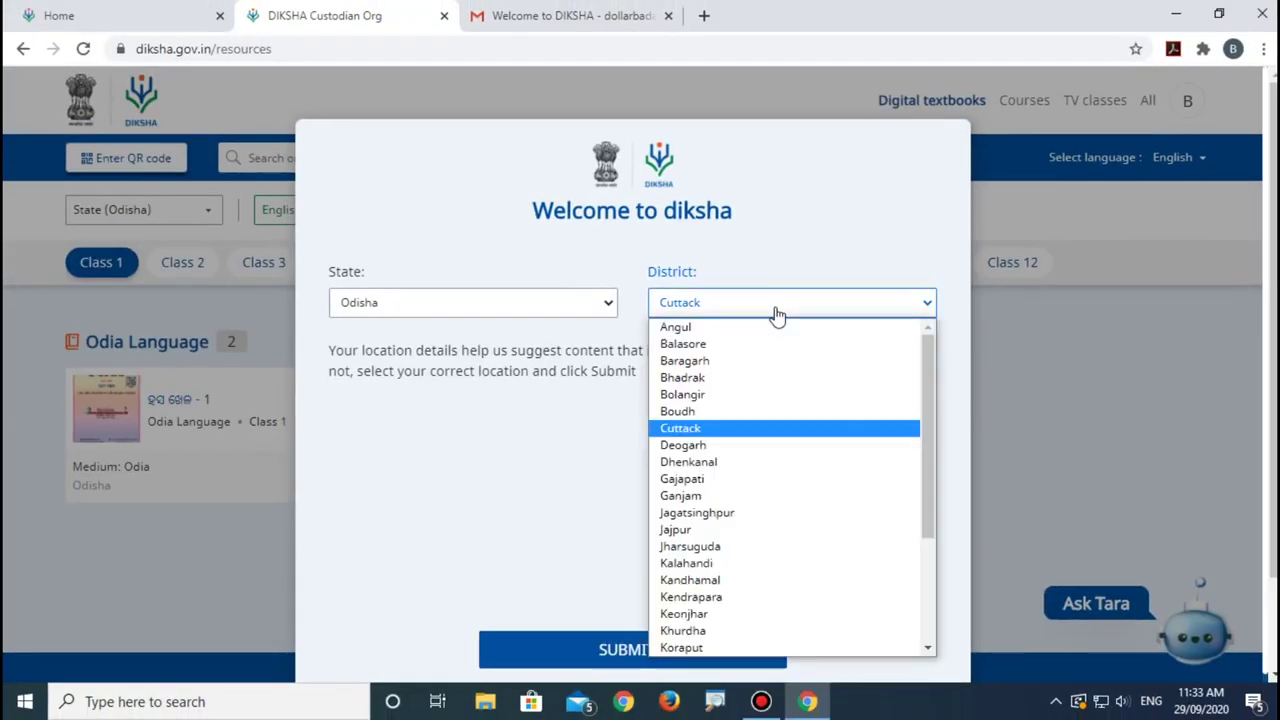
scroll(790, 514, down, 3)
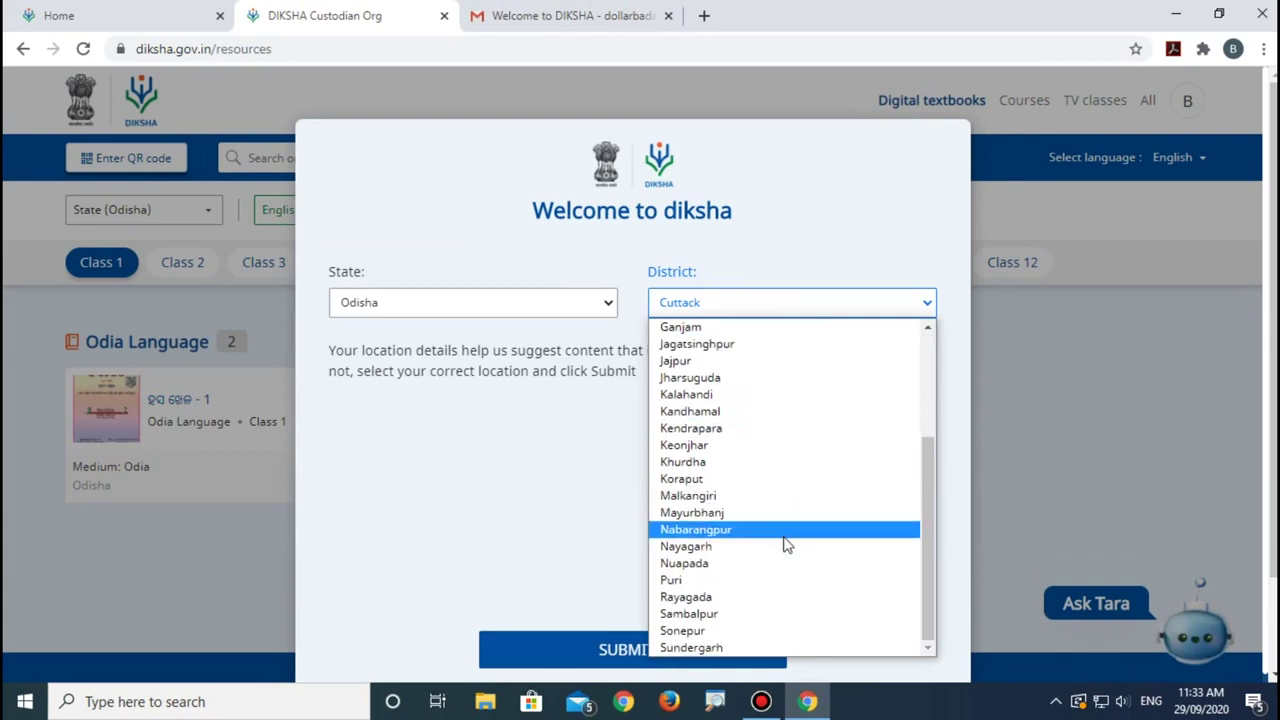
click(740, 513)
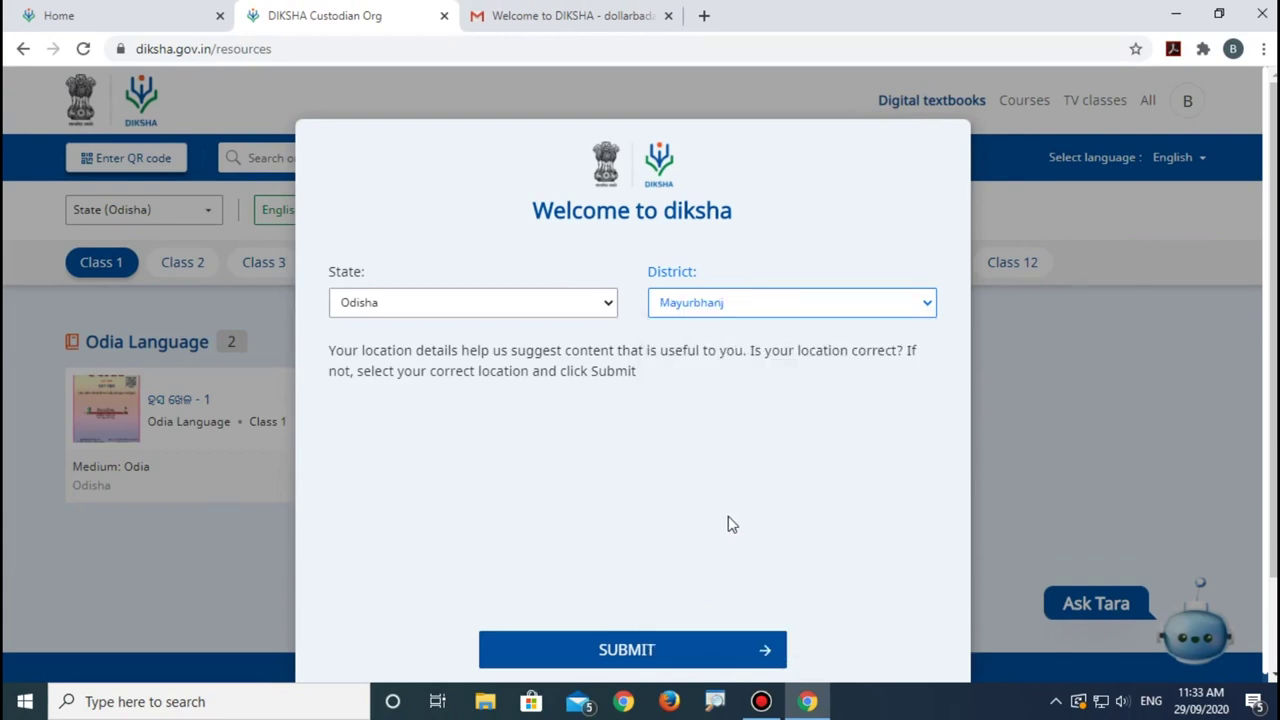
click(635, 652)
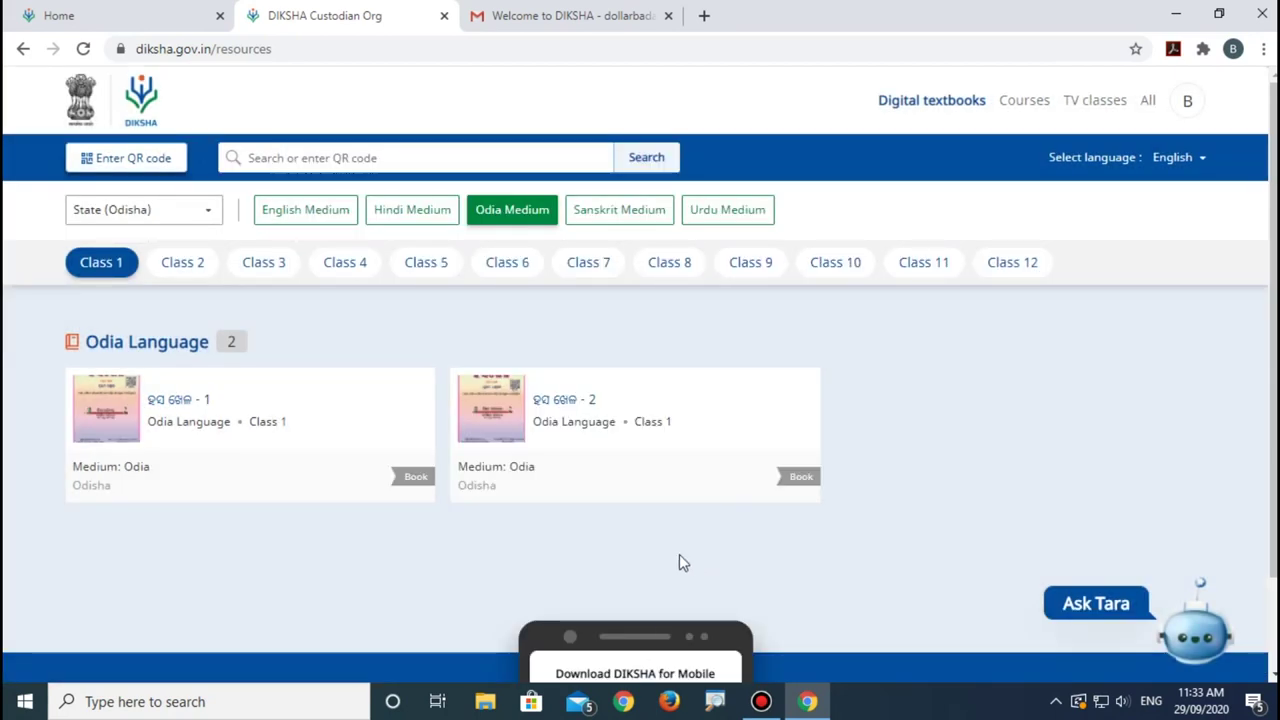
- Open the first Class 1 Odia Language textbook, 'ହସ ଖେଳ - 1'
scroll(679, 554, down, 2)
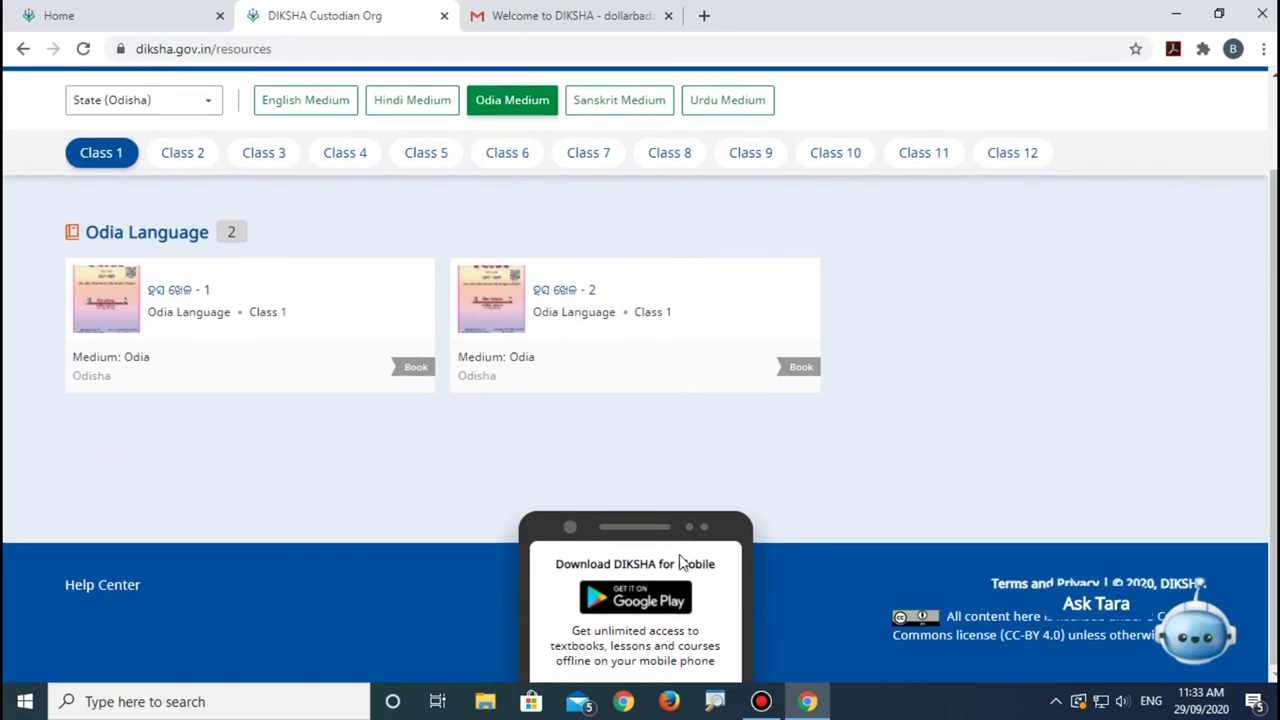
scroll(680, 562, up, 2)
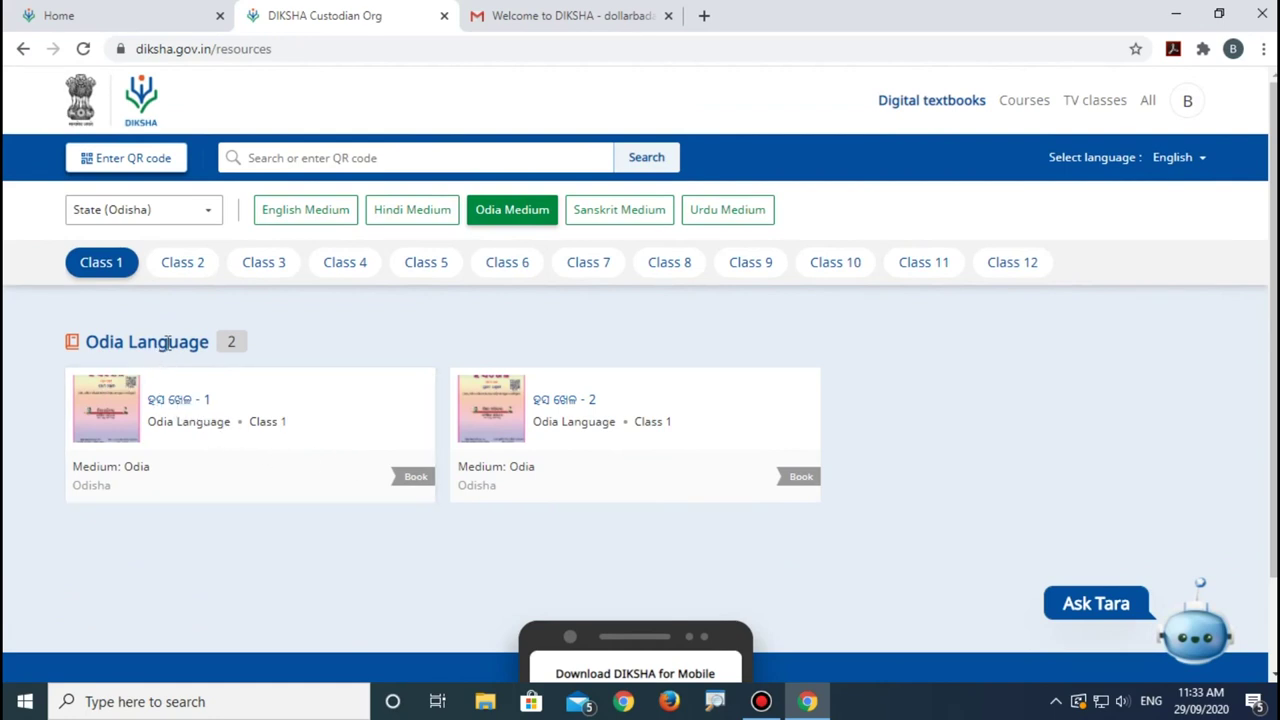
click(127, 438)
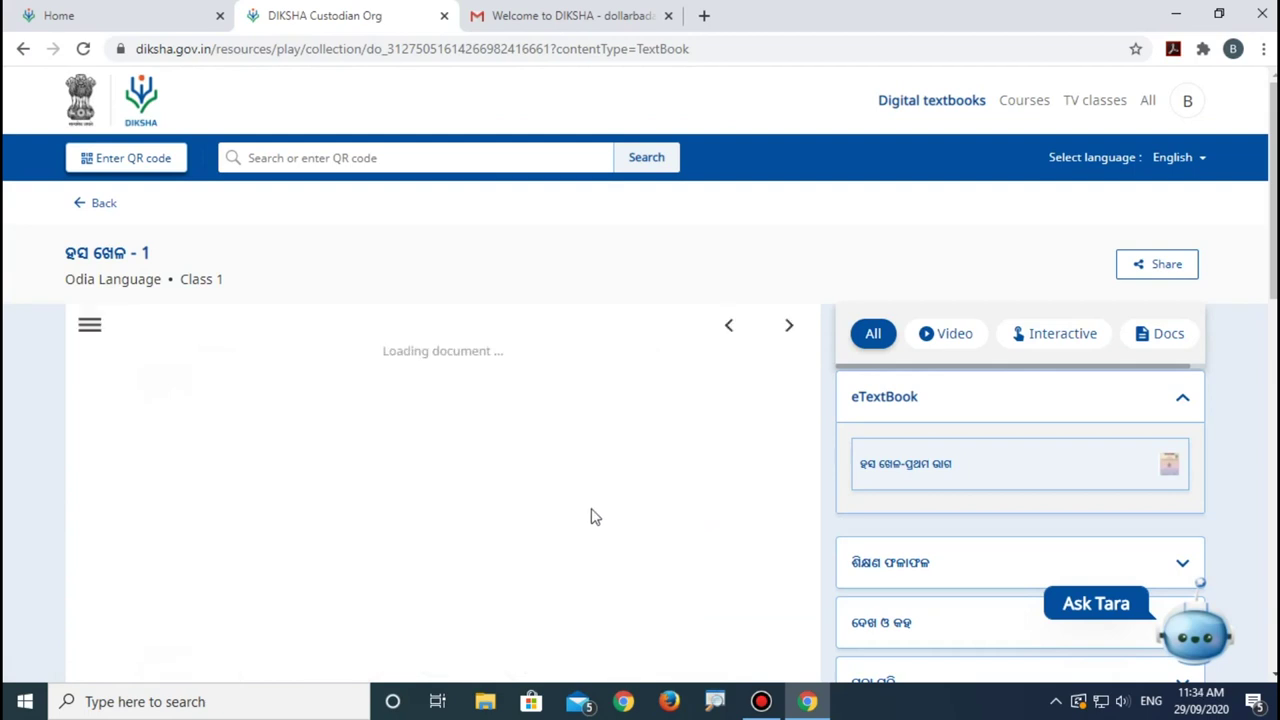
scroll(599, 516, down, 1)
scroll(600, 514, down, 2)
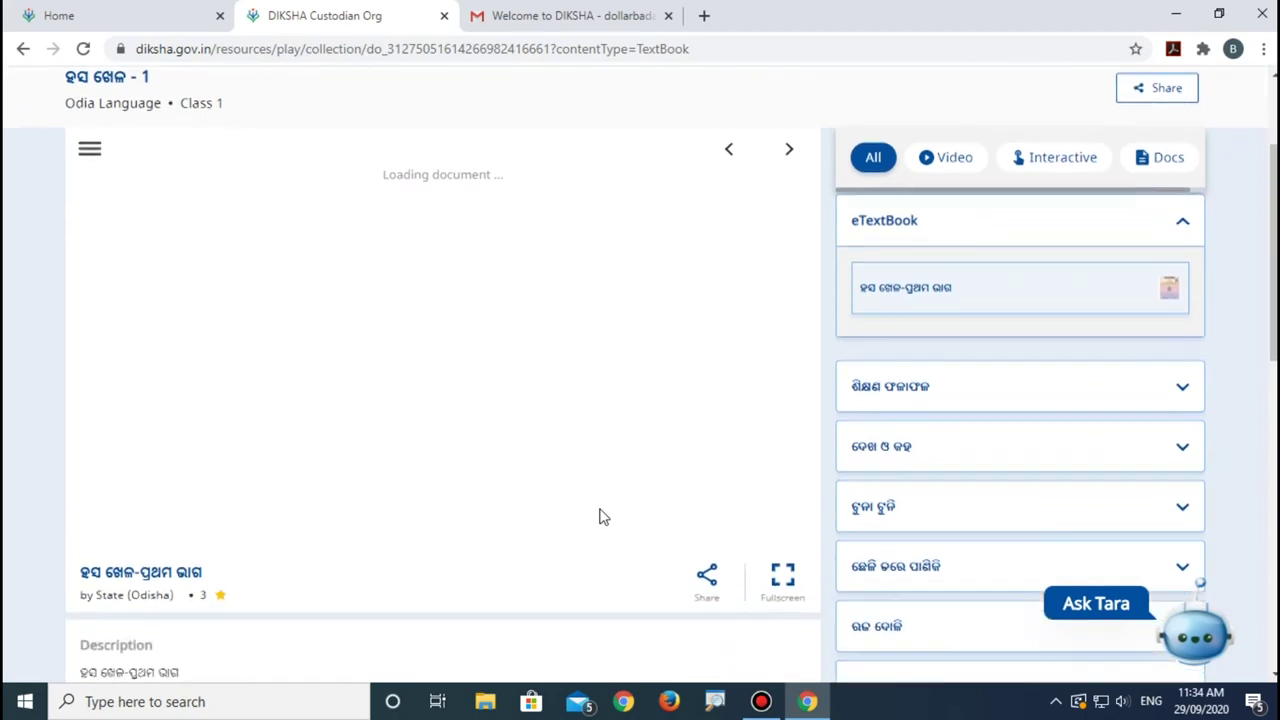
scroll(595, 508, up, 2)
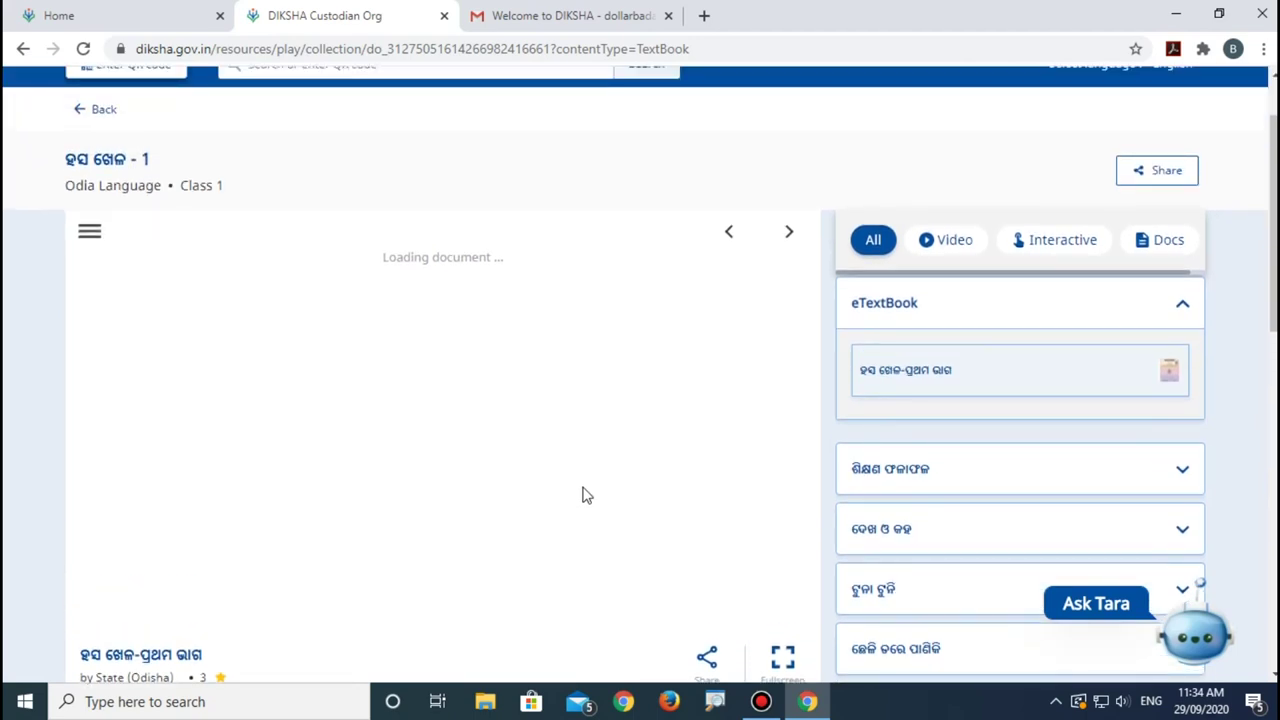